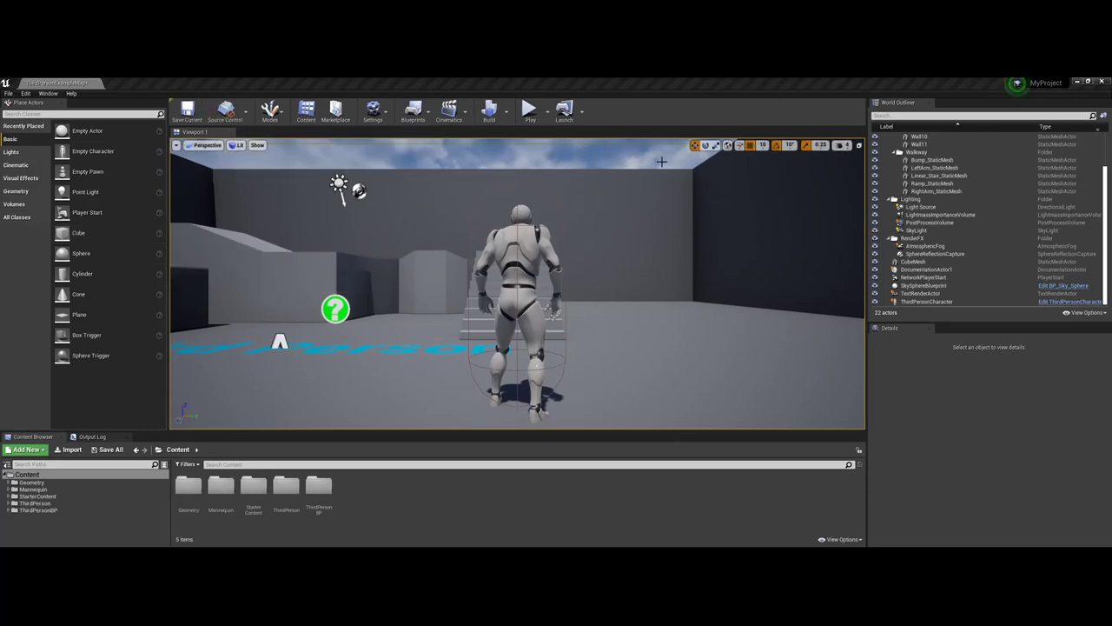
Step: Orbit the viewport to look down at the character and frame it with the stairs
mouse_move(662, 162)
right_down()
mouse_move(608, 200)
mouse_move(701, 305)
right_up()
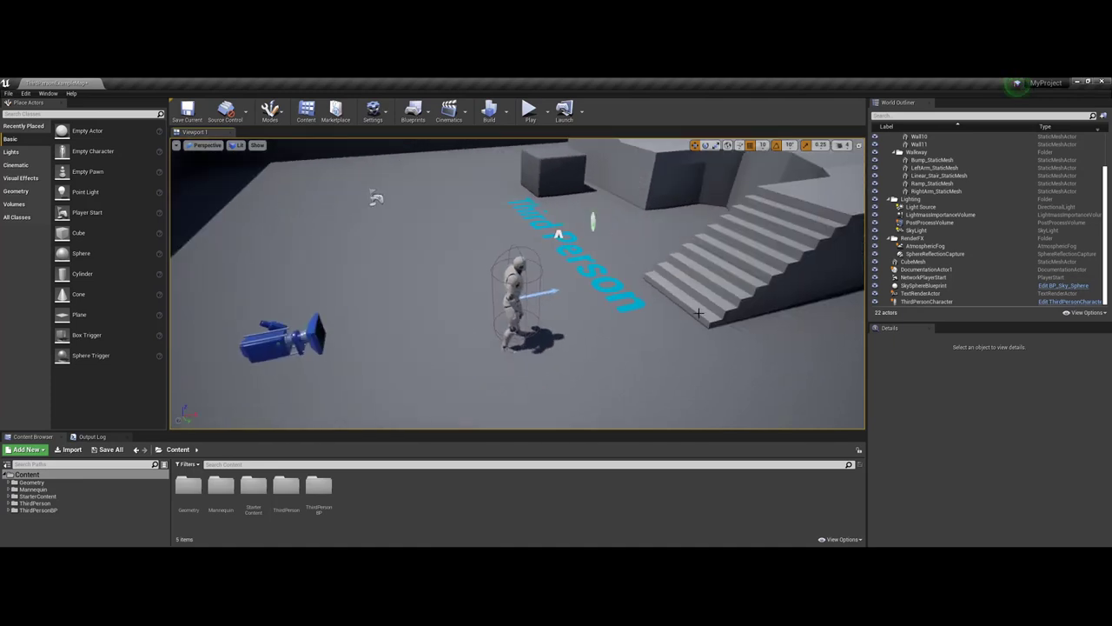
right_drag(700, 305, 483, 316)
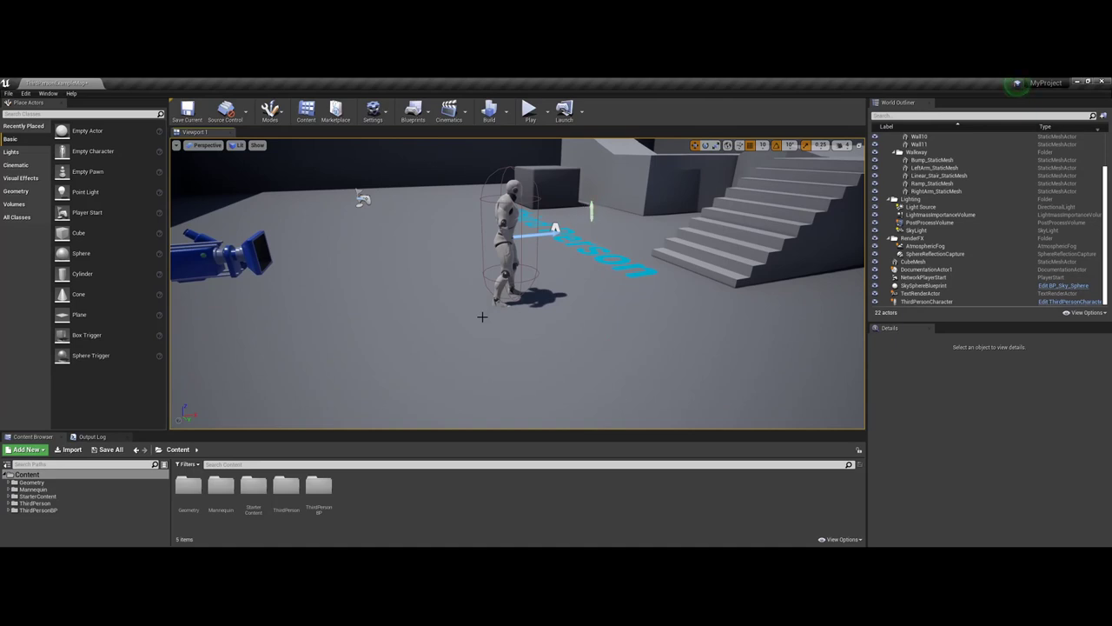
mouse_move(621, 280)
mouse_down()
mouse_move(643, 280)
mouse_move(440, 287)
mouse_up()
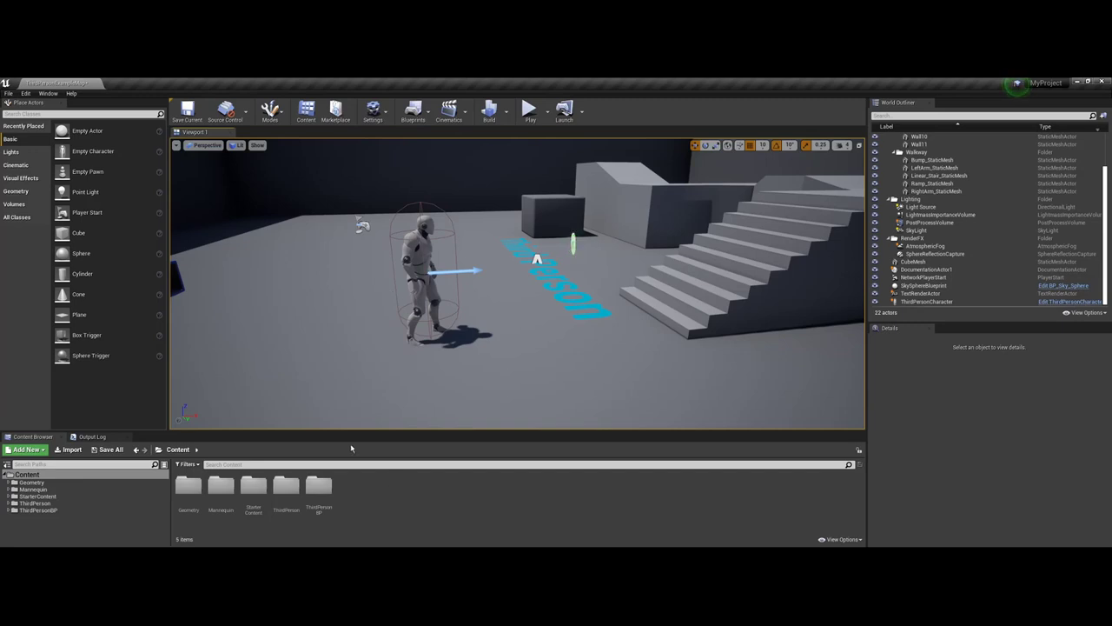
Step: Make the Content Browser taller, pull back to the back wall, and open the Start menu
drag(314, 442, 336, 423)
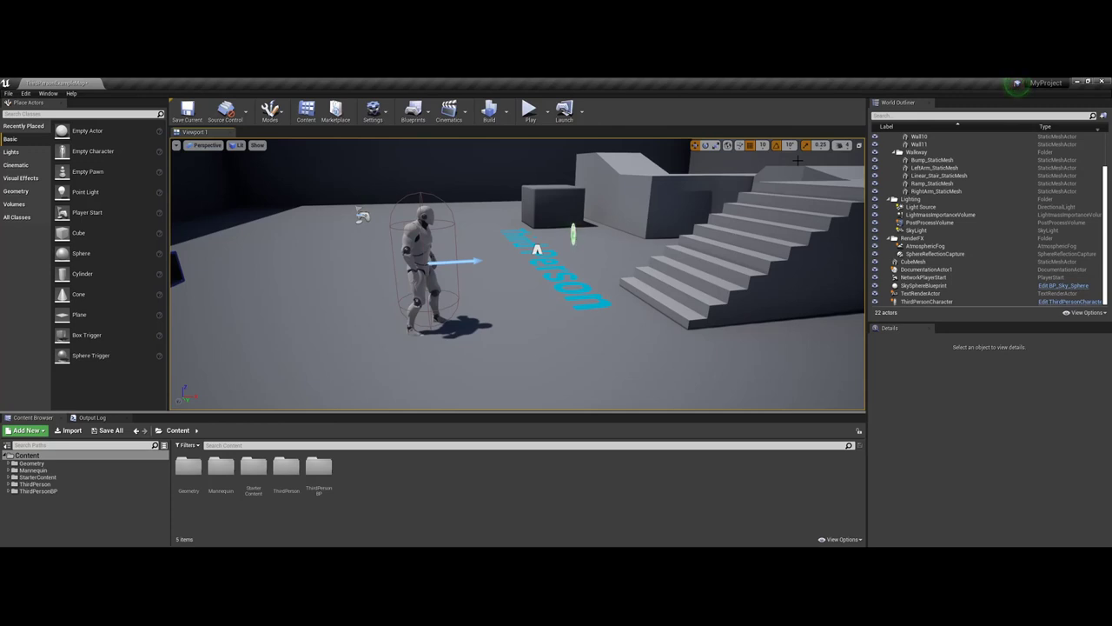
right_drag(714, 159, 608, 165)
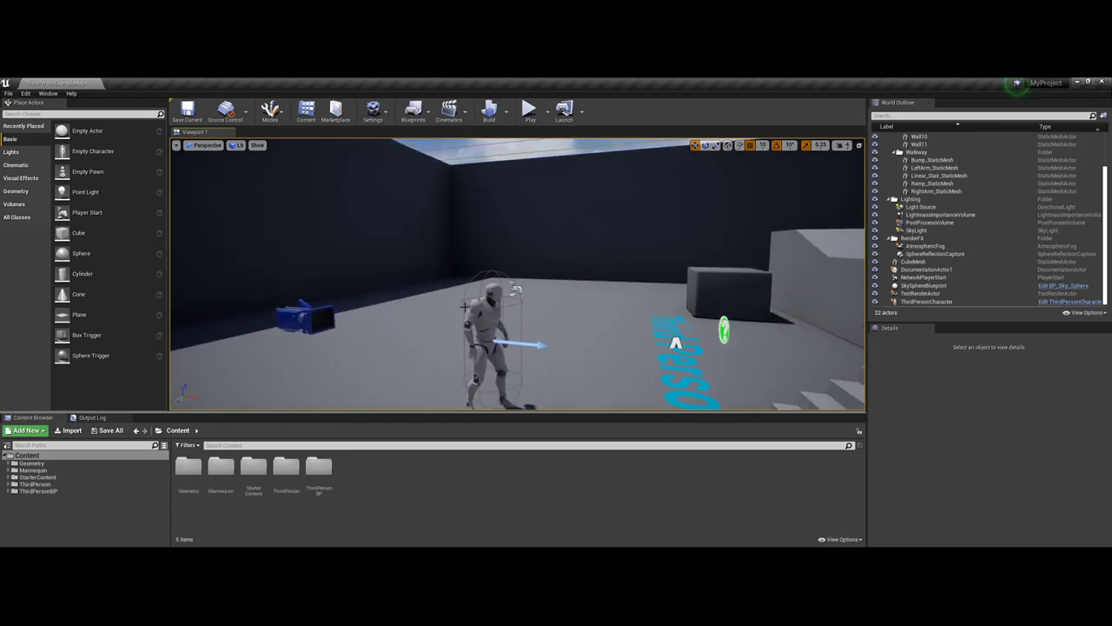
key(super)
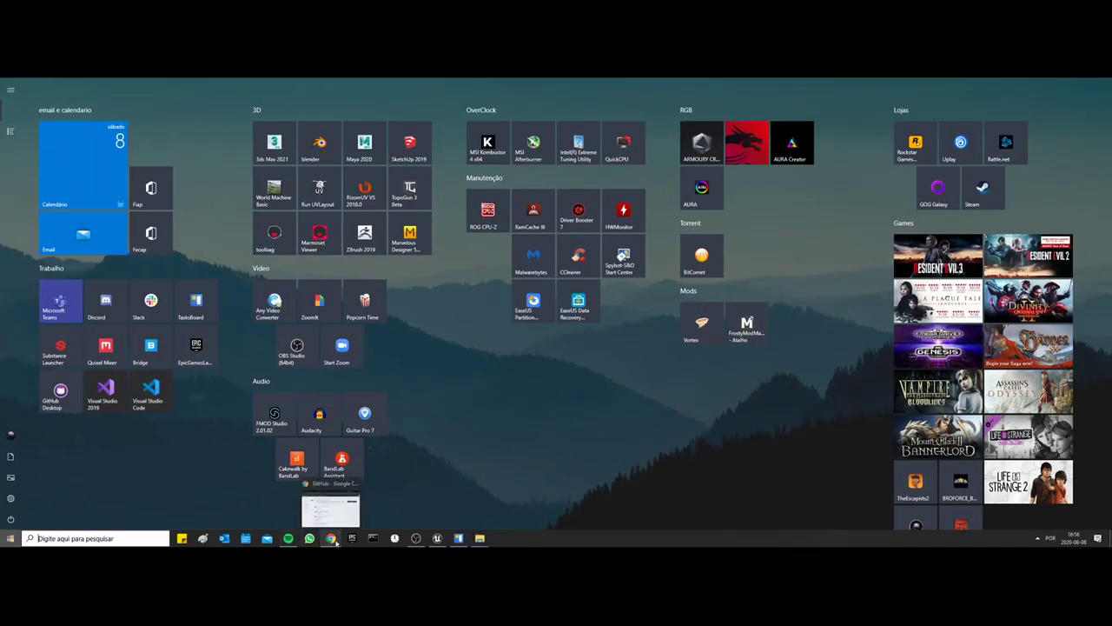
Step: Bring Chrome's GitHub dashboard forward, reload it, then return to the Unreal editor
click(331, 538)
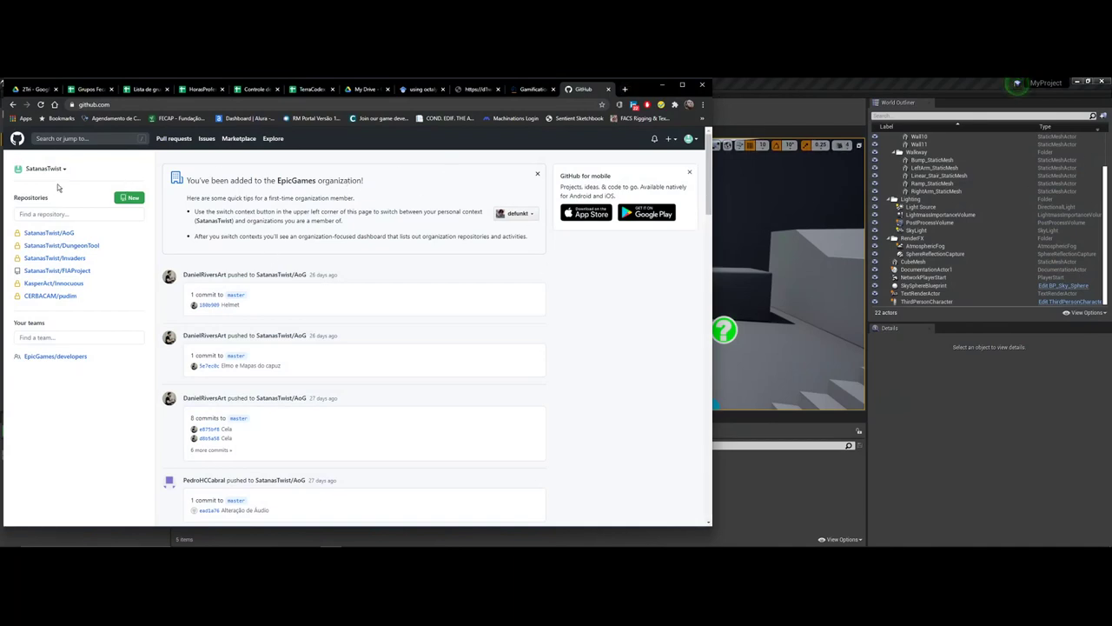
click(18, 141)
click(839, 87)
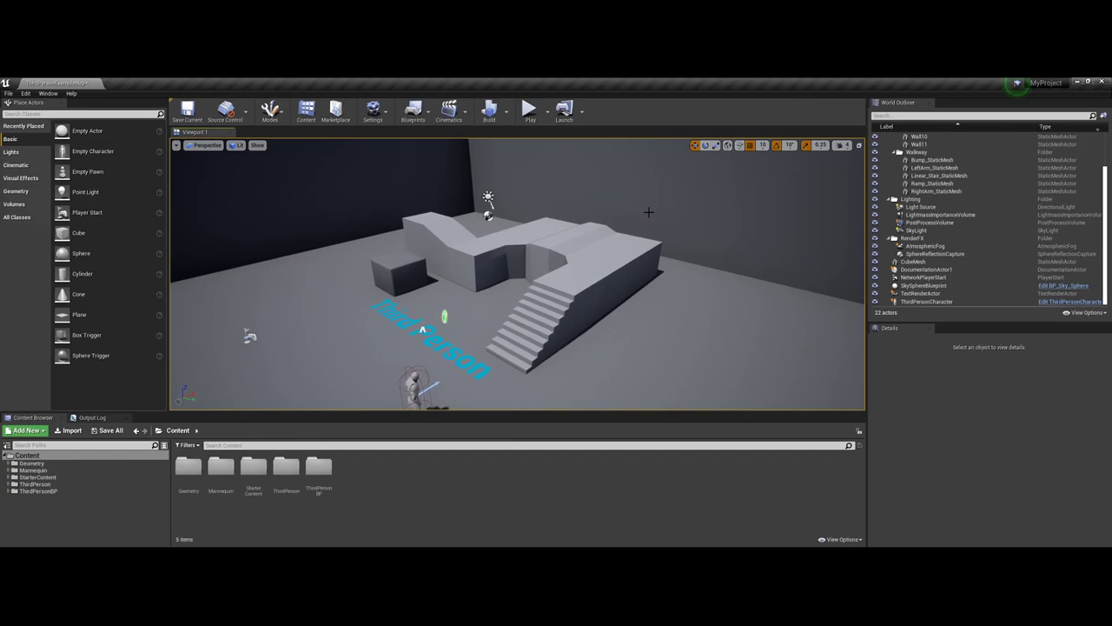
right_drag(293, 288, 293, 287)
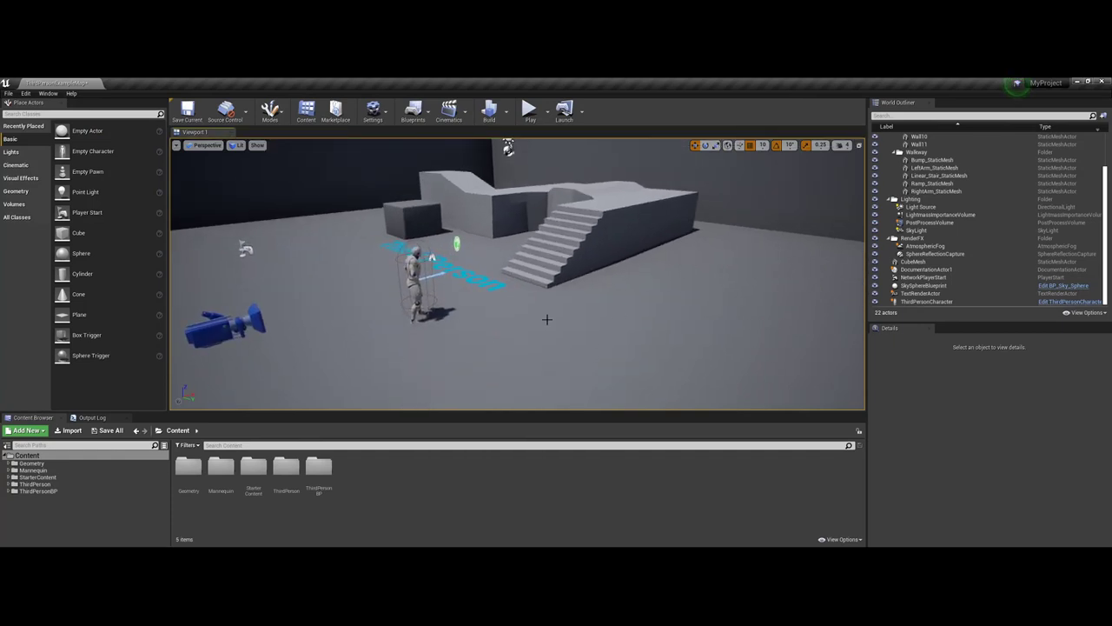
right_drag(384, 289, 384, 289)
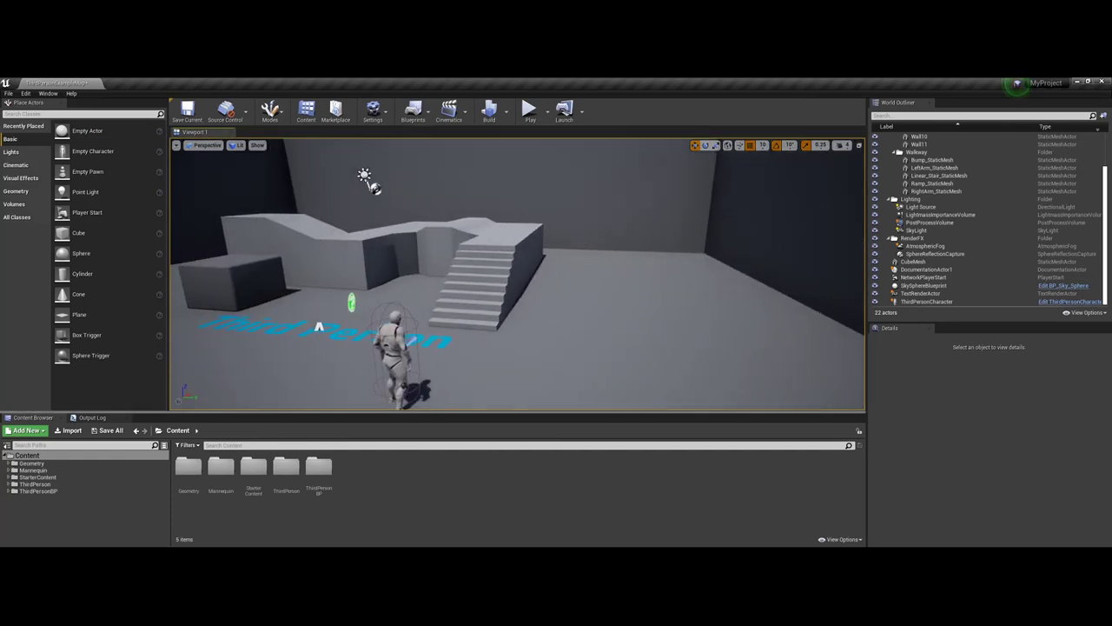
right_drag(588, 261, 588, 261)
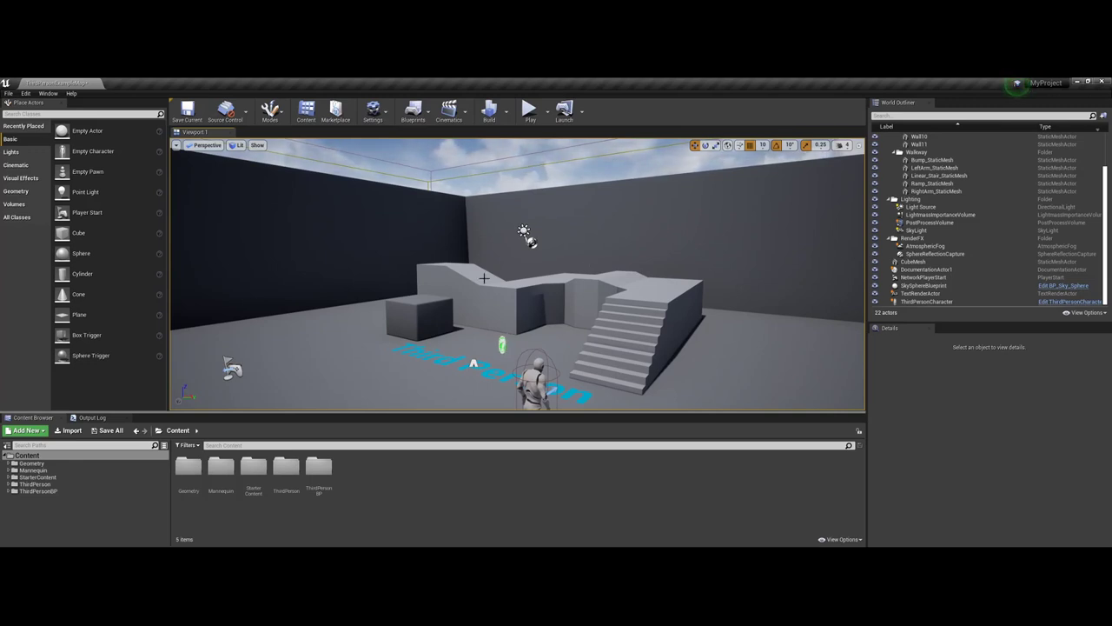
scroll(588, 262, down, 3)
scroll(547, 233, up, 3)
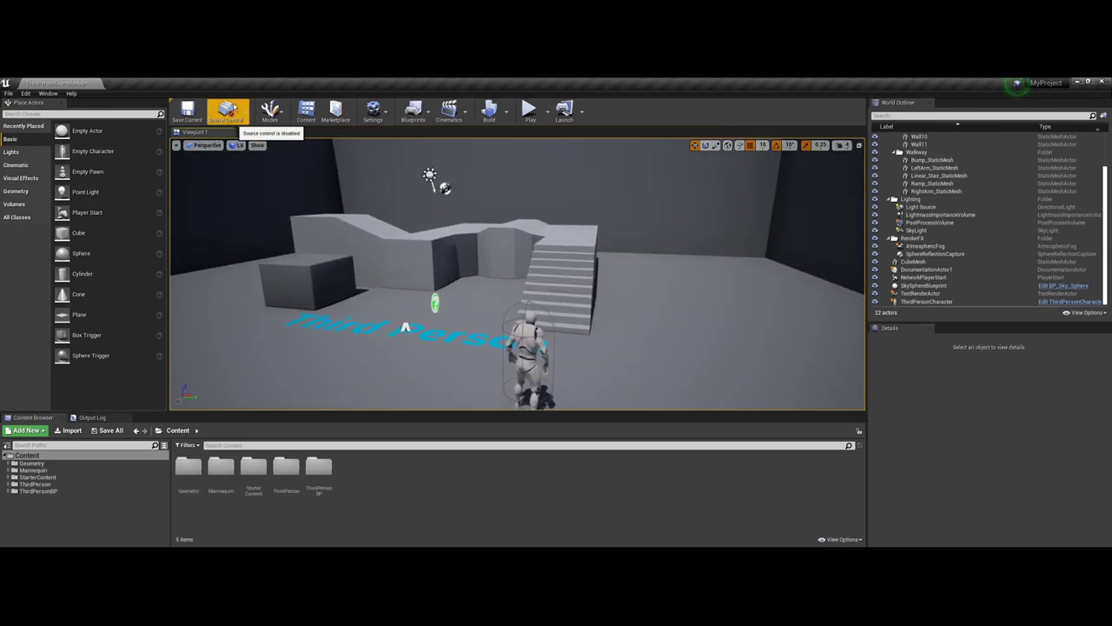
key(alt+Tab)
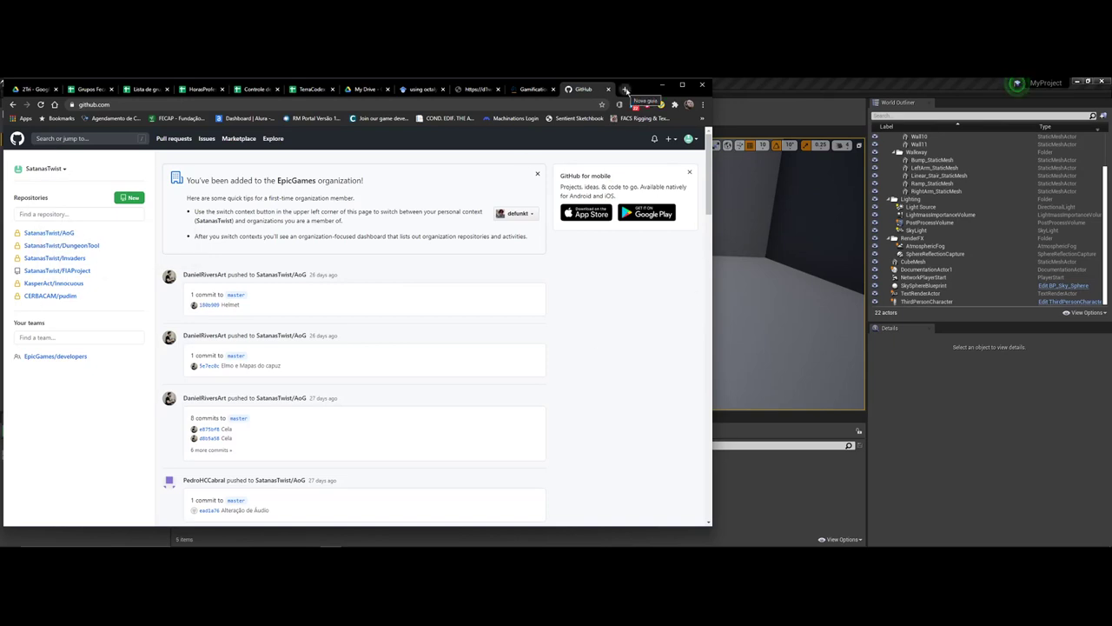
Step: In a new tab, go to the git-scm.com 'Git - Downloads' page via the 'git d' suggestion
click(625, 91)
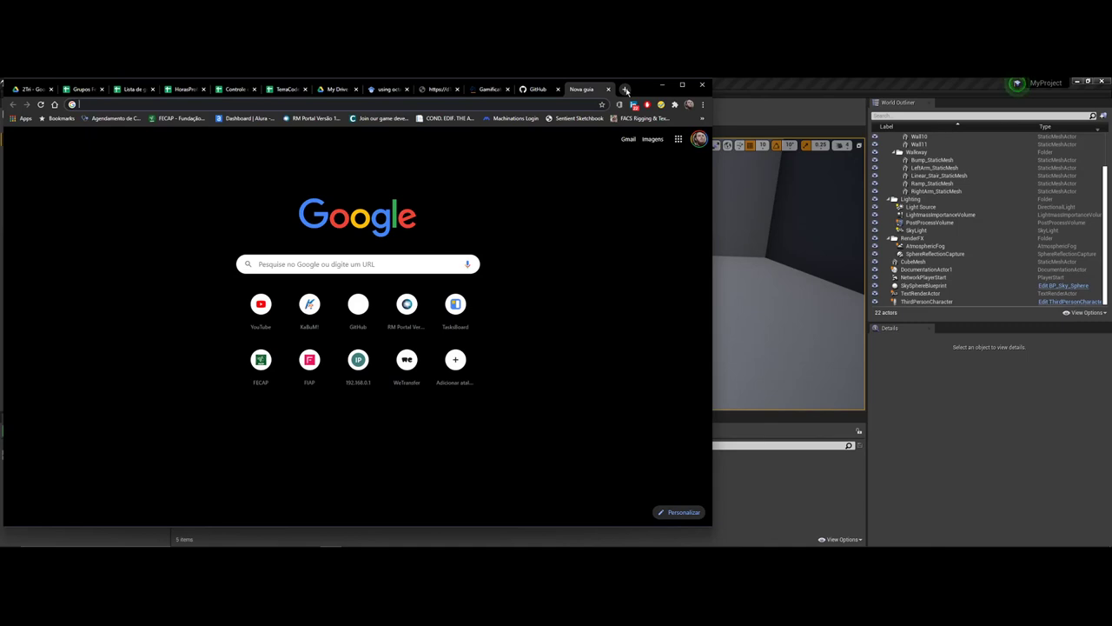
text(git d)
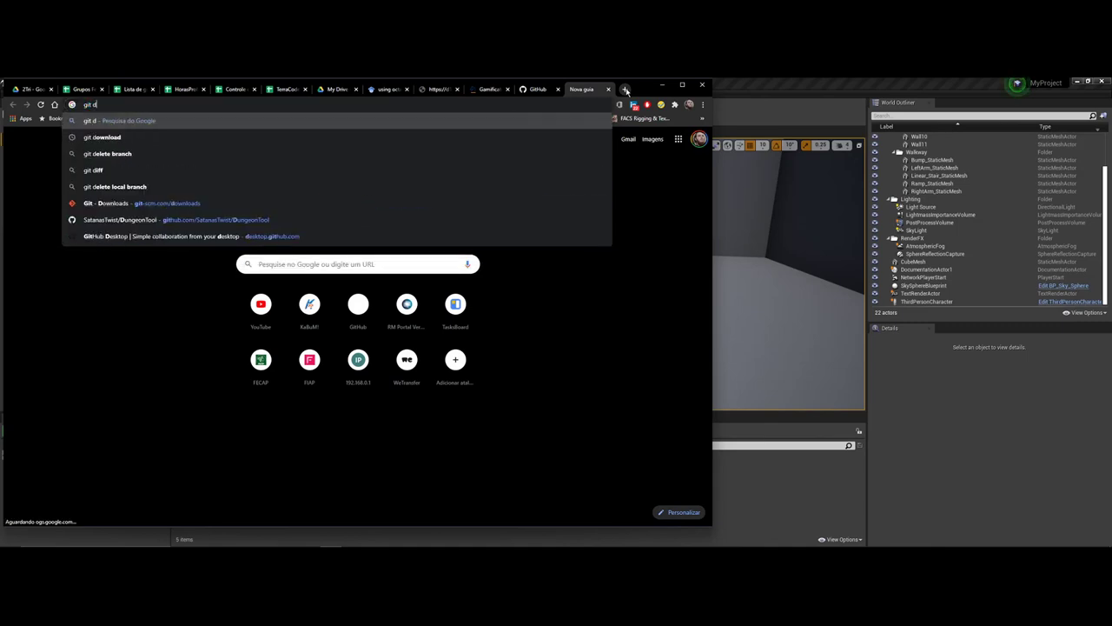
key(Down)
key(Down)
key(Down)
key(Down)
key(Down)
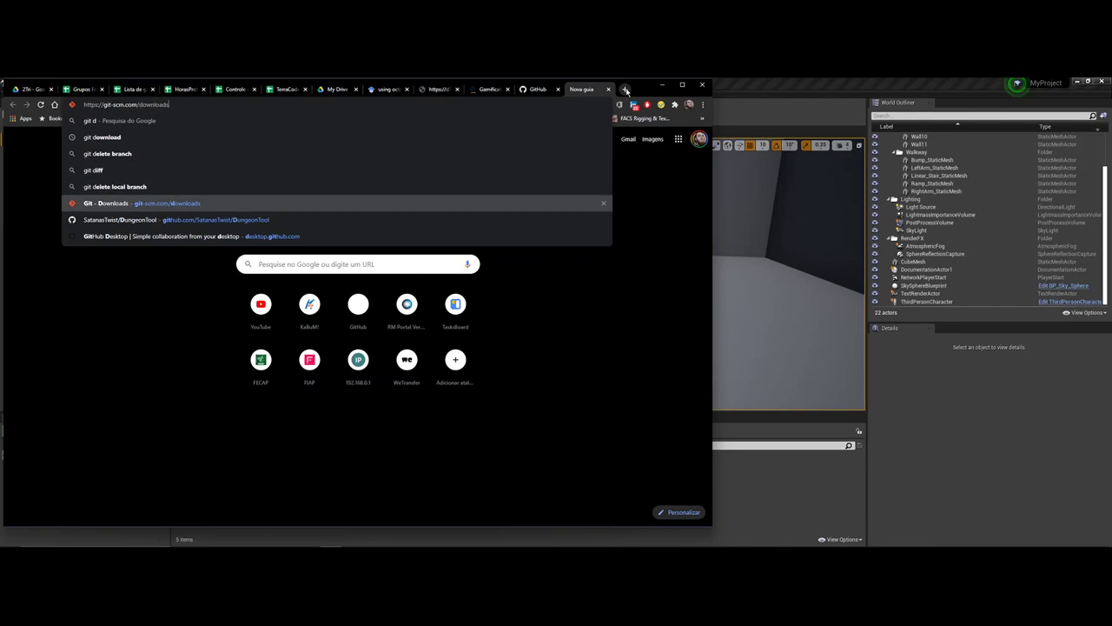
key(Return)
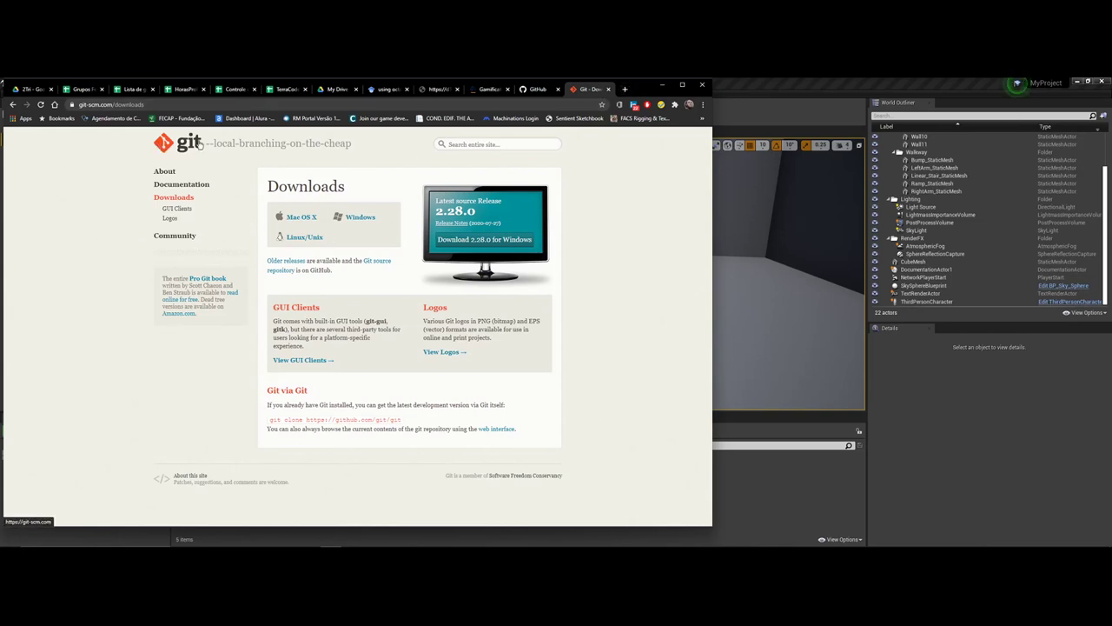
click(626, 89)
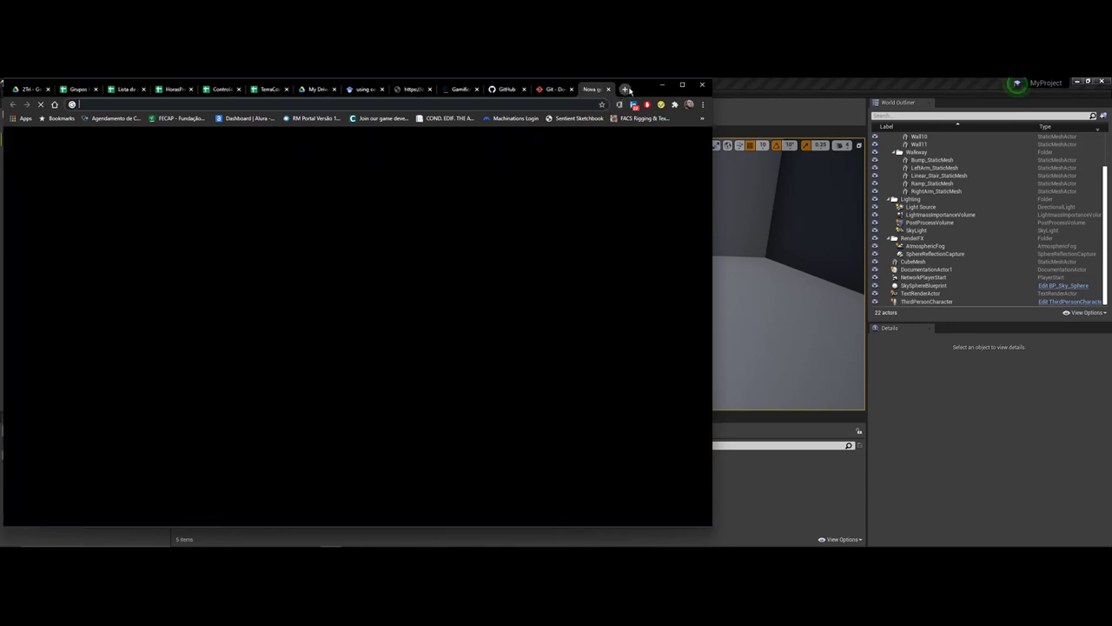
Step: Search Google for 'git desk' and browse the GitHub Desktop website
text(git)
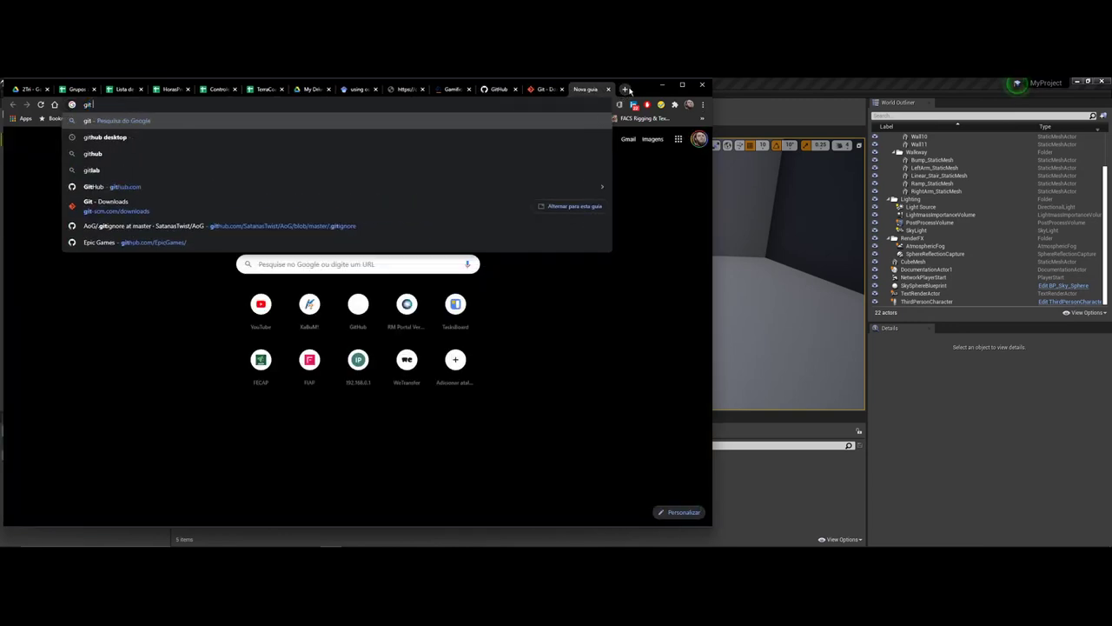
text(+desk)
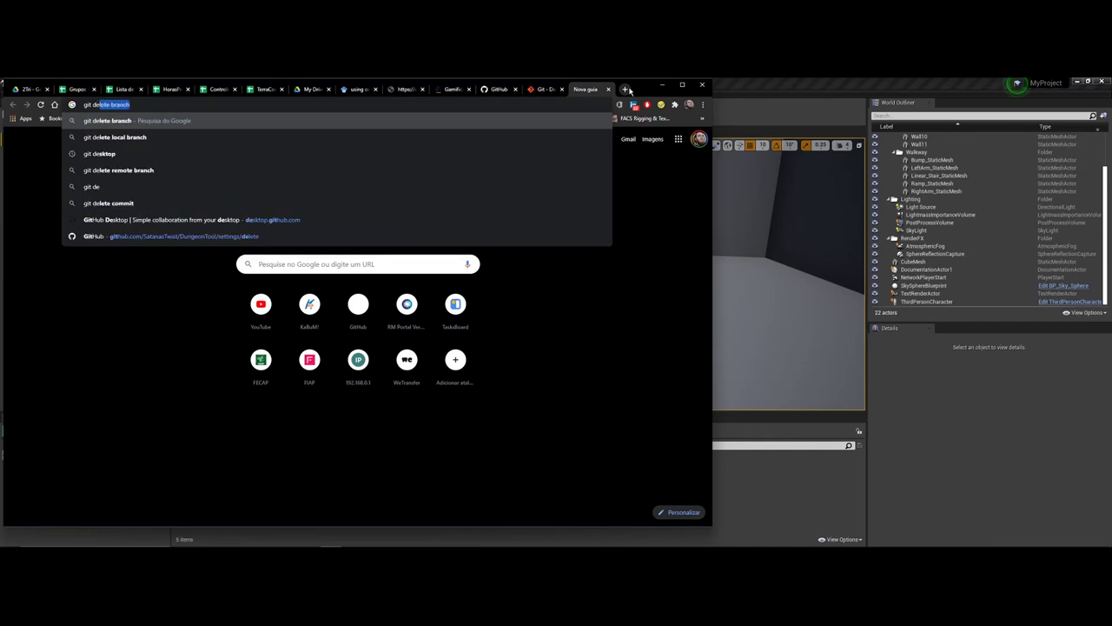
key(Return)
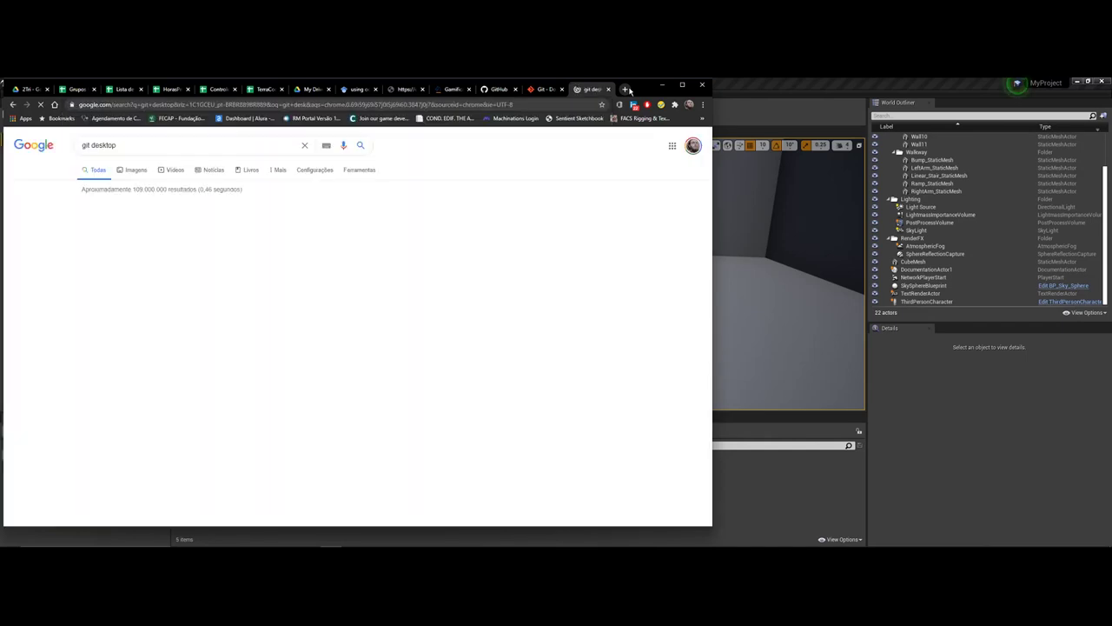
click(111, 225)
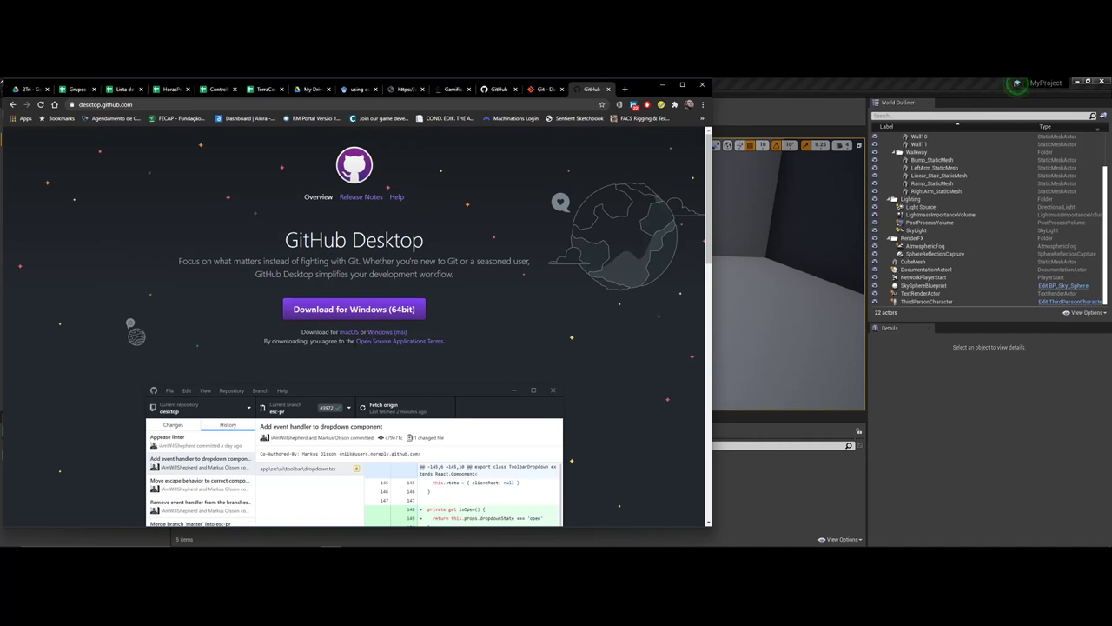
scroll(537, 287, down, 8)
scroll(654, 393, up, 5)
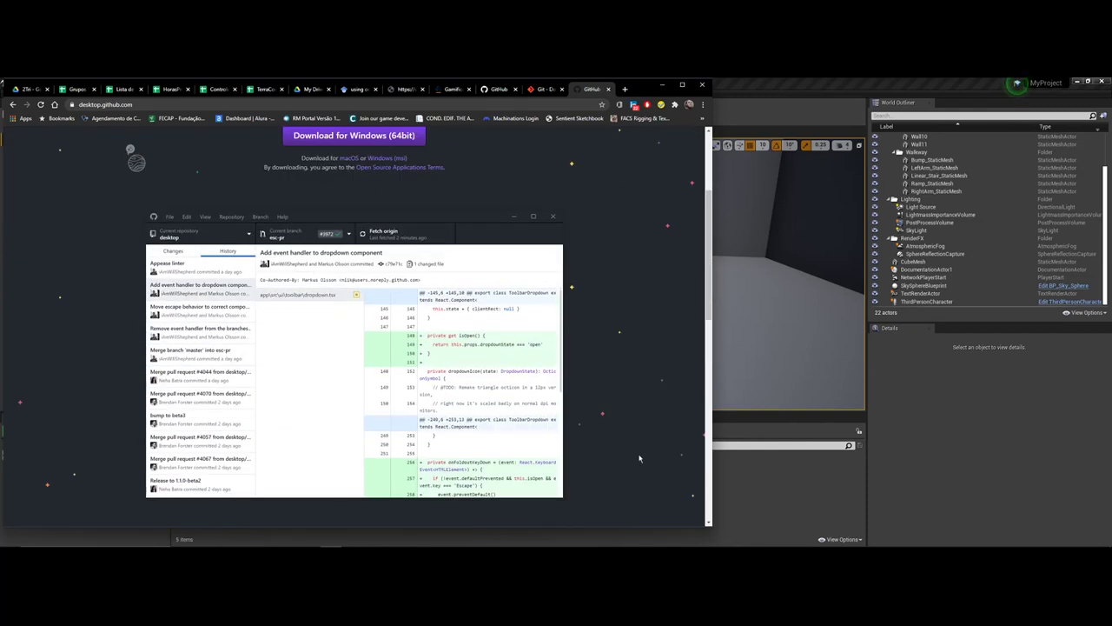
scroll(345, 351, up, 3)
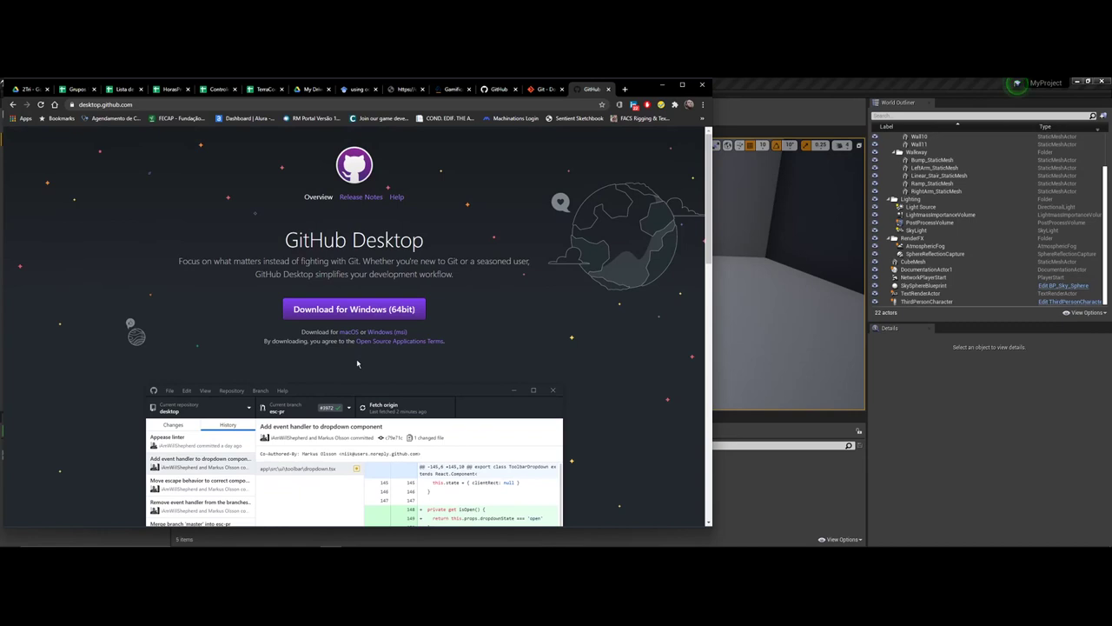
scroll(298, 384, down, 1)
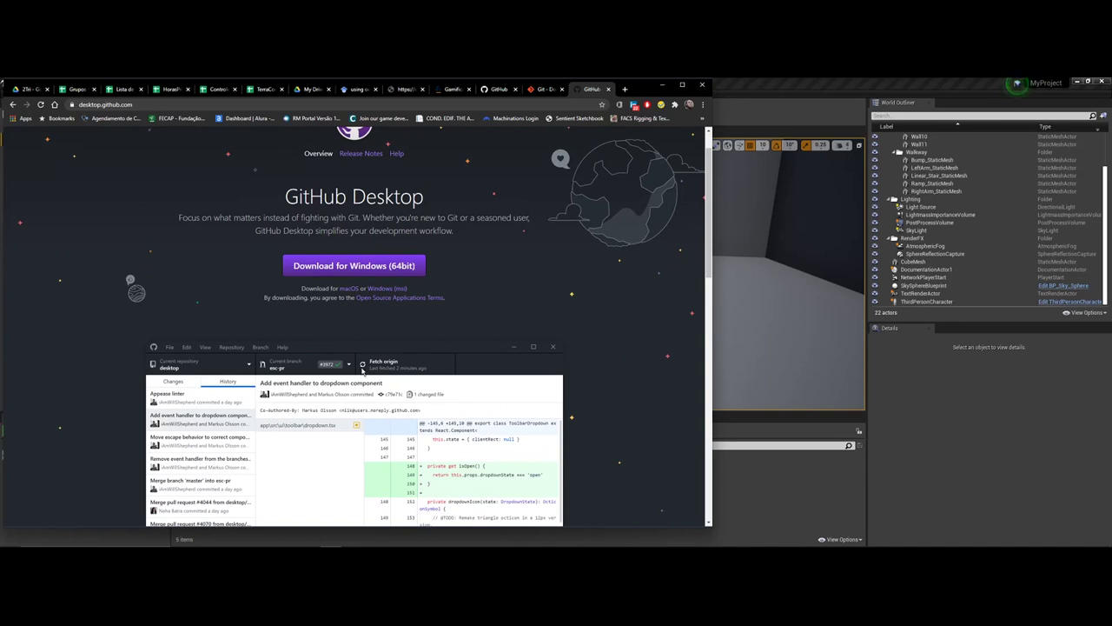
scroll(391, 348, down, 4)
scroll(442, 310, up, 1)
scroll(424, 433, up, 2)
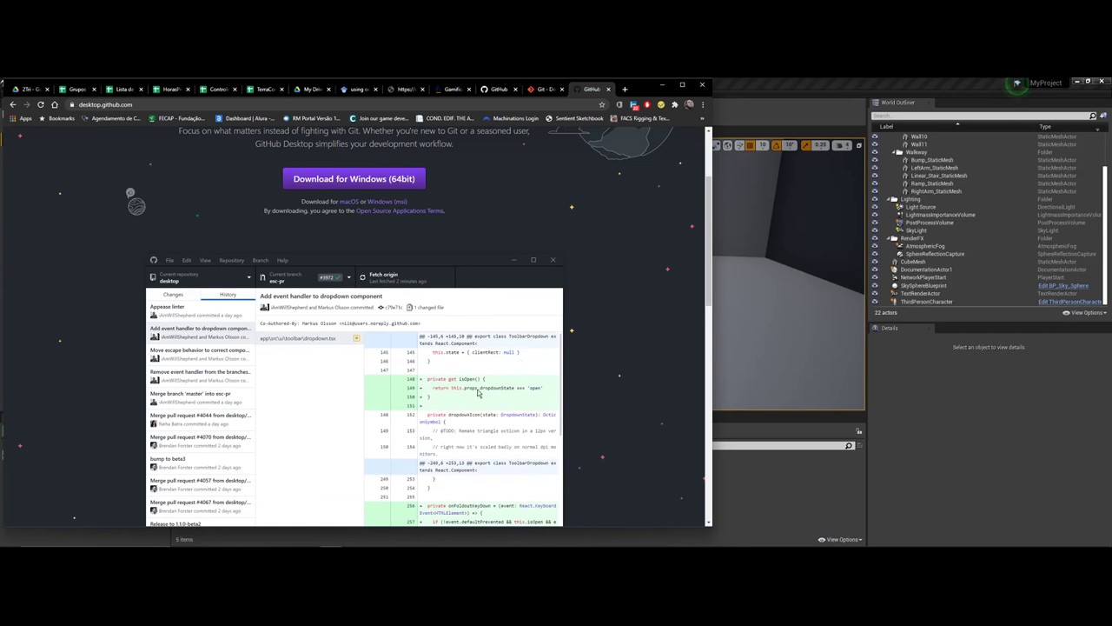
scroll(434, 408, down, 3)
Step: Check the Git Downloads and GitHub Desktop tabs, return to the GitHub dashboard, then open Start
click(545, 89)
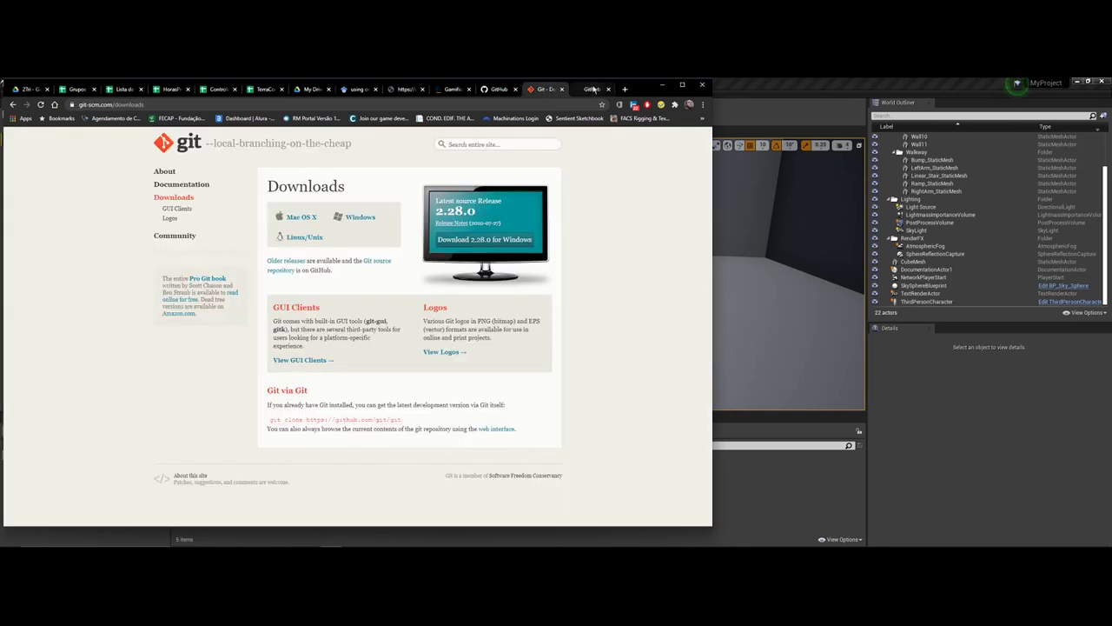
click(591, 90)
click(544, 90)
click(496, 89)
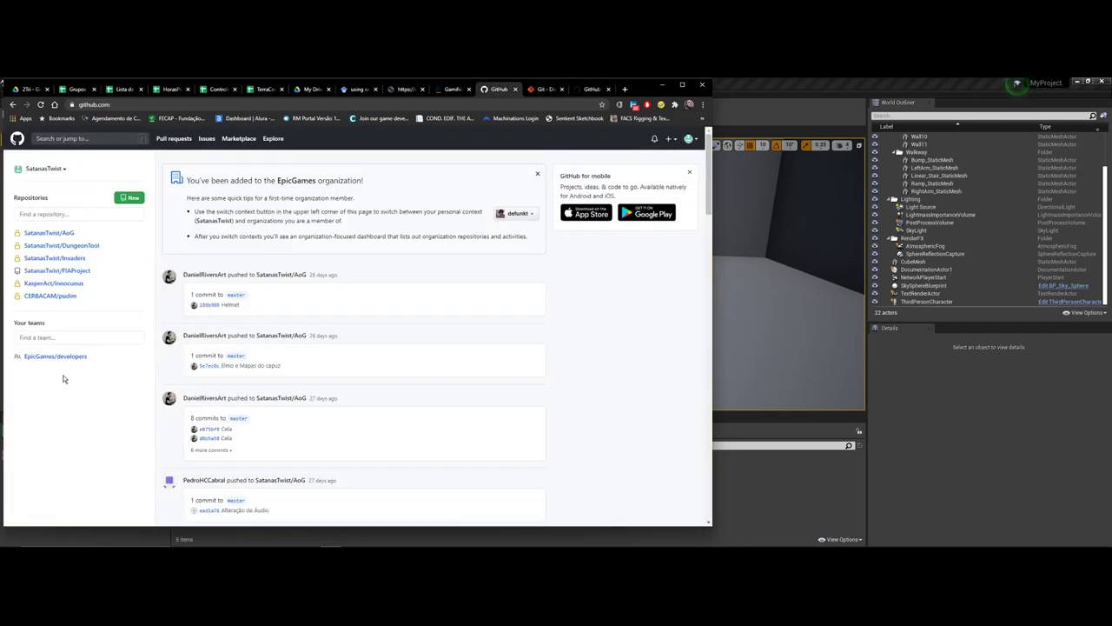
key(super)
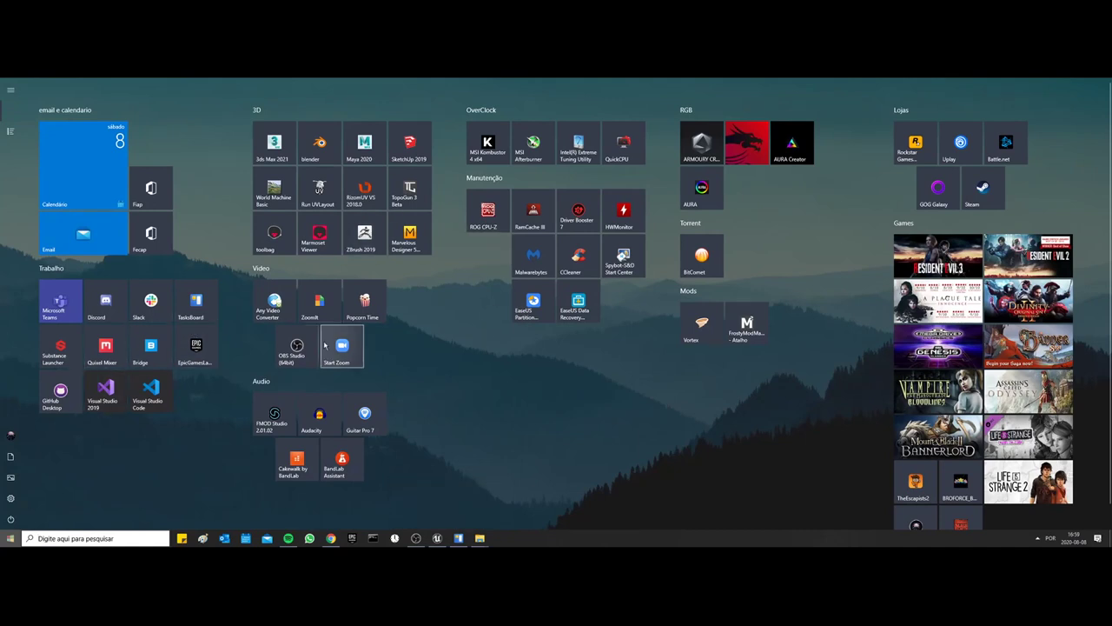
Step: Launch GitHub Desktop, reposition its window, open its repository list, then return to Unreal
click(50, 412)
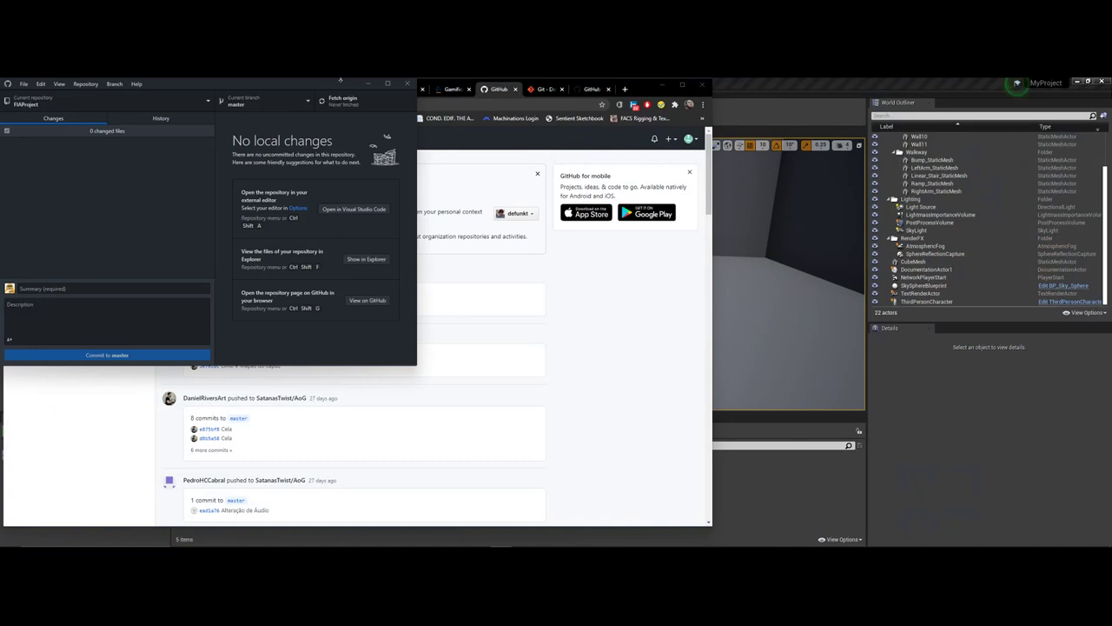
drag(276, 80, 734, 193)
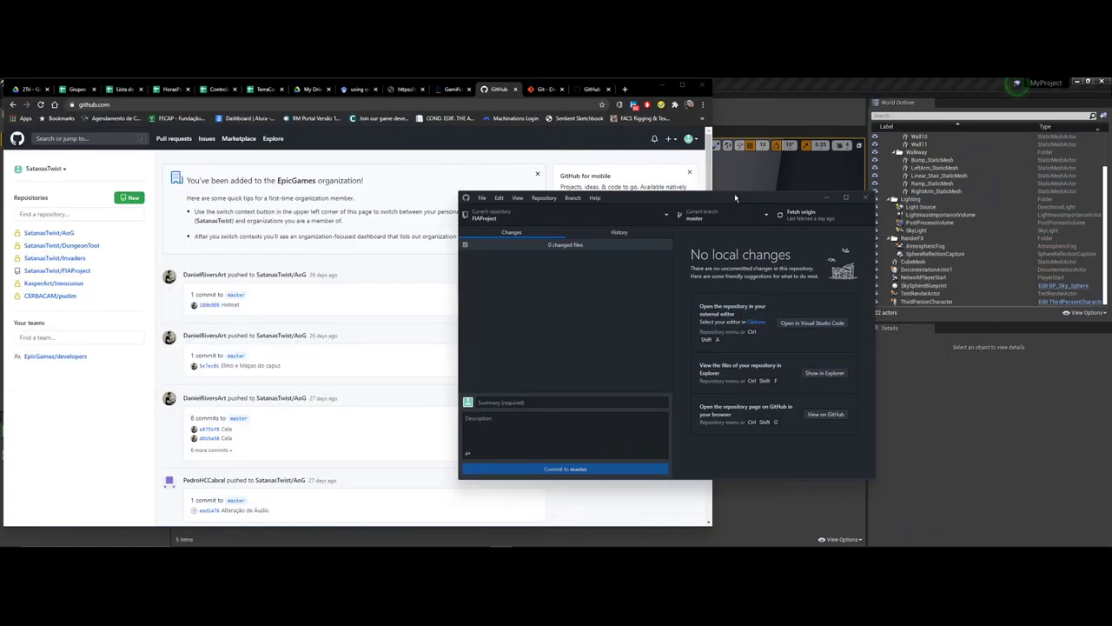
click(603, 222)
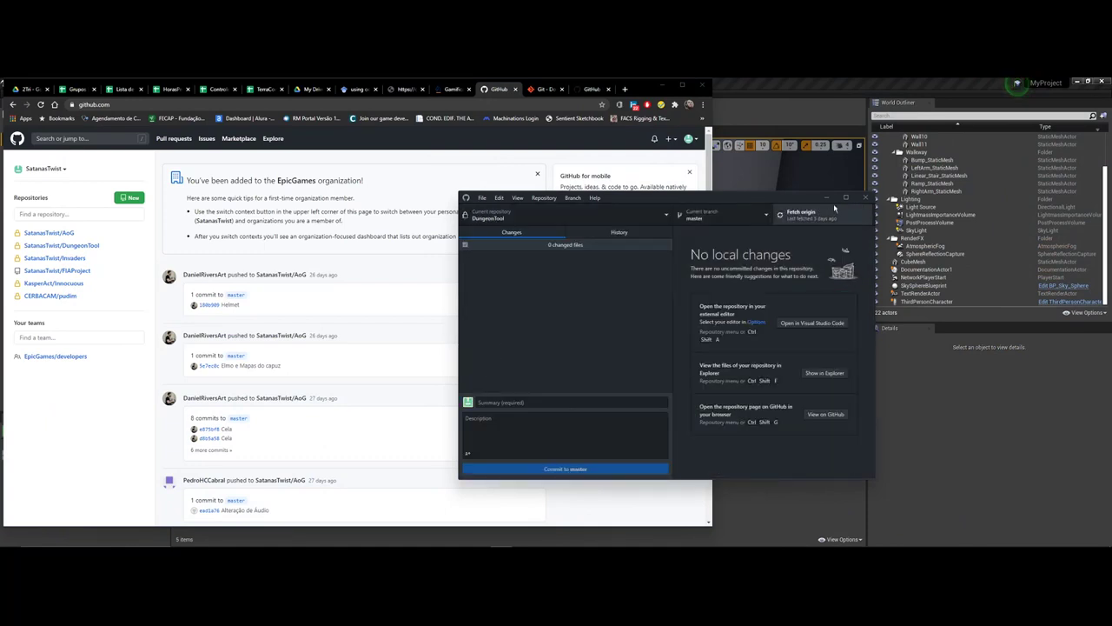
click(789, 87)
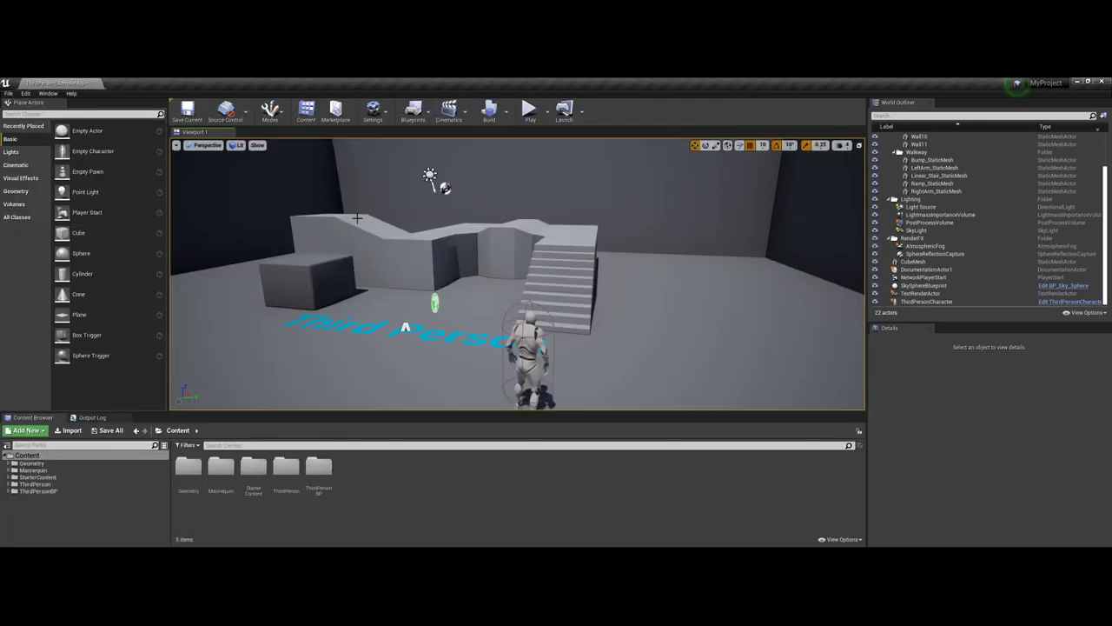
Step: Open Source Control > Connect to Source Control and expand the Provider dropdown
right_drag(665, 181, 690, 258)
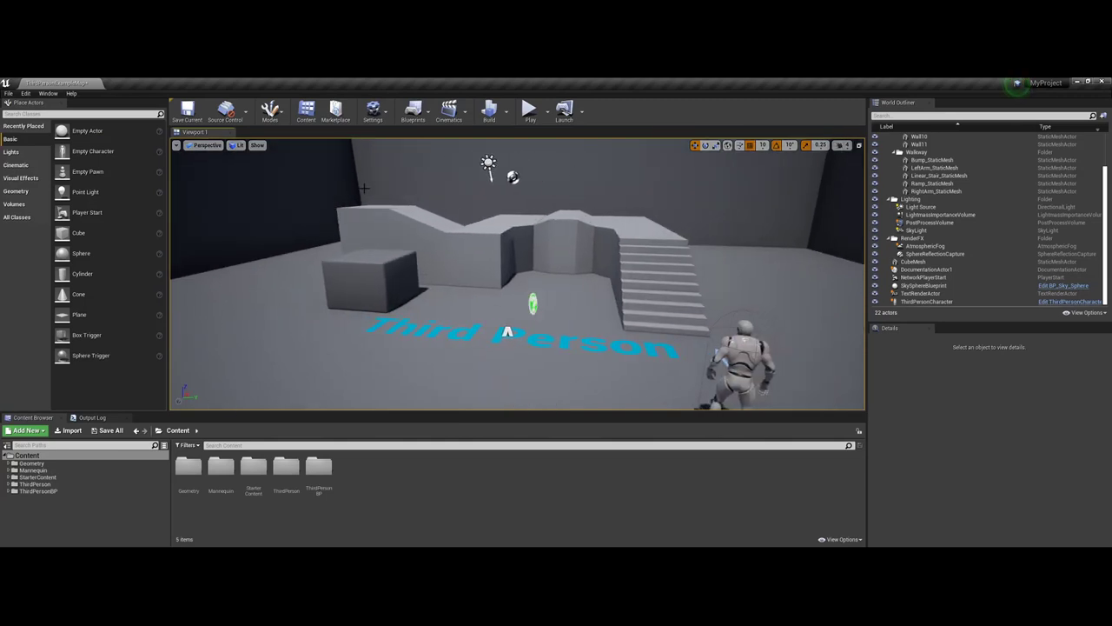
click(244, 111)
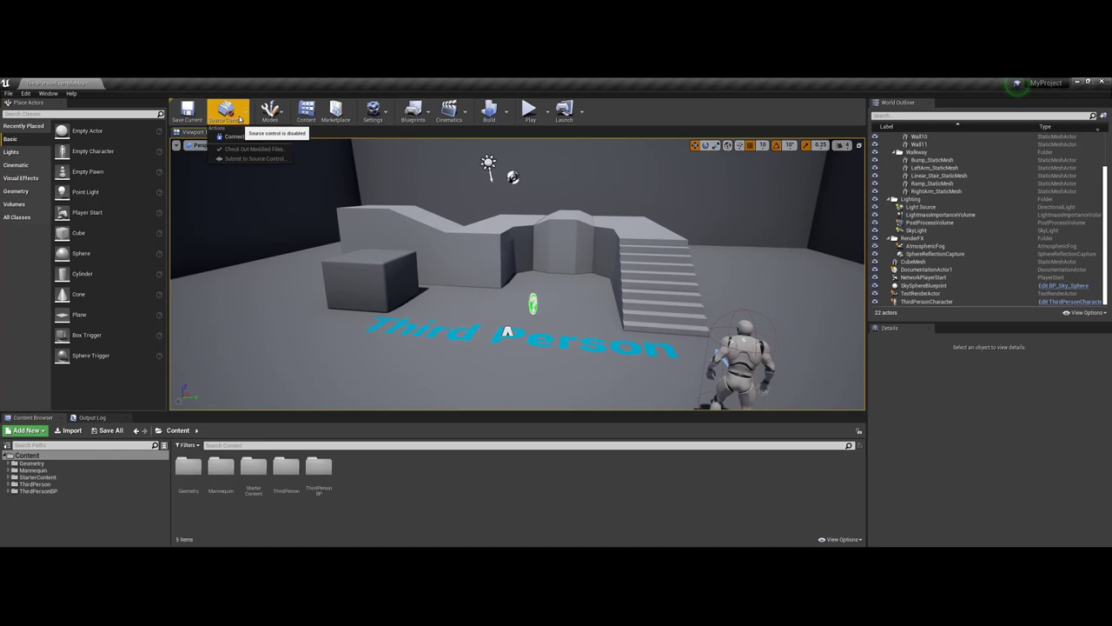
click(255, 136)
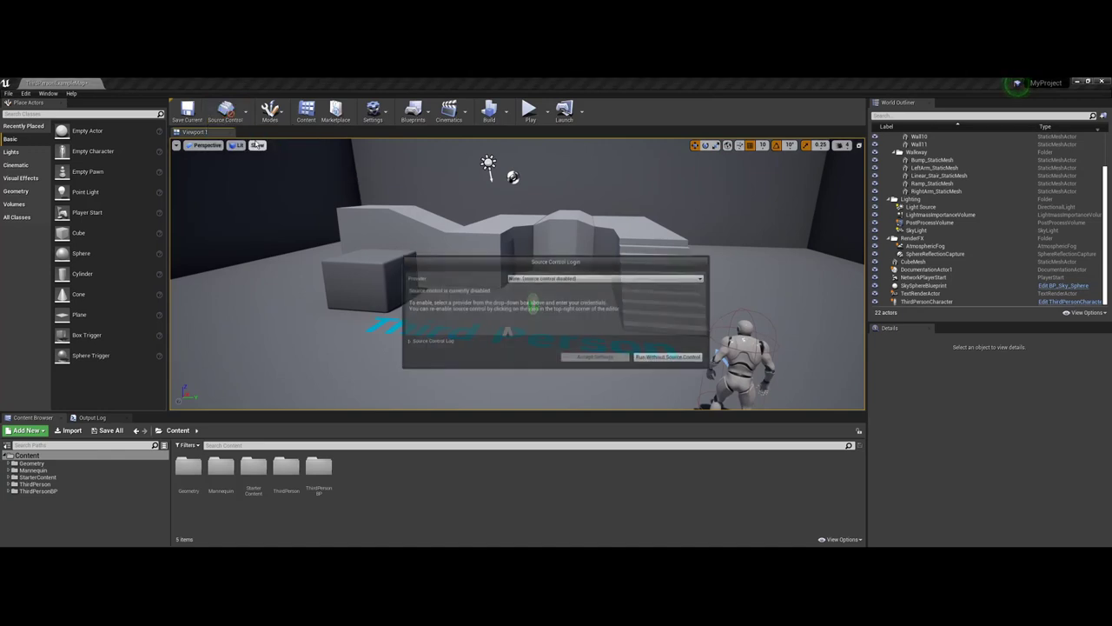
click(589, 278)
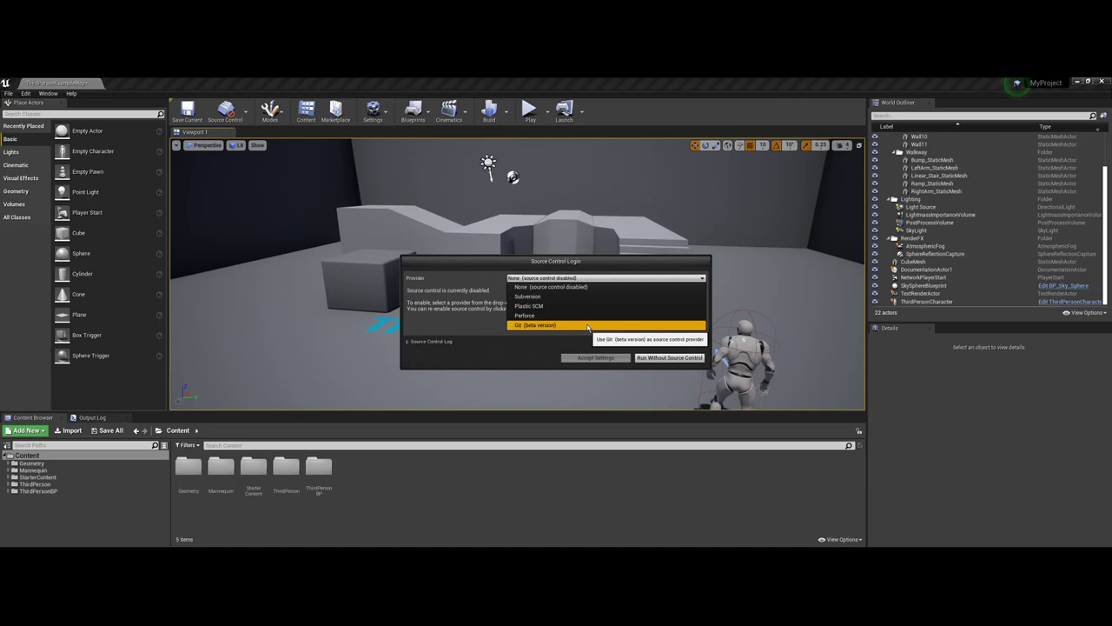
Step: Pick Git (beta version) as provider, initialize the project with Git, and accept the settings
click(588, 326)
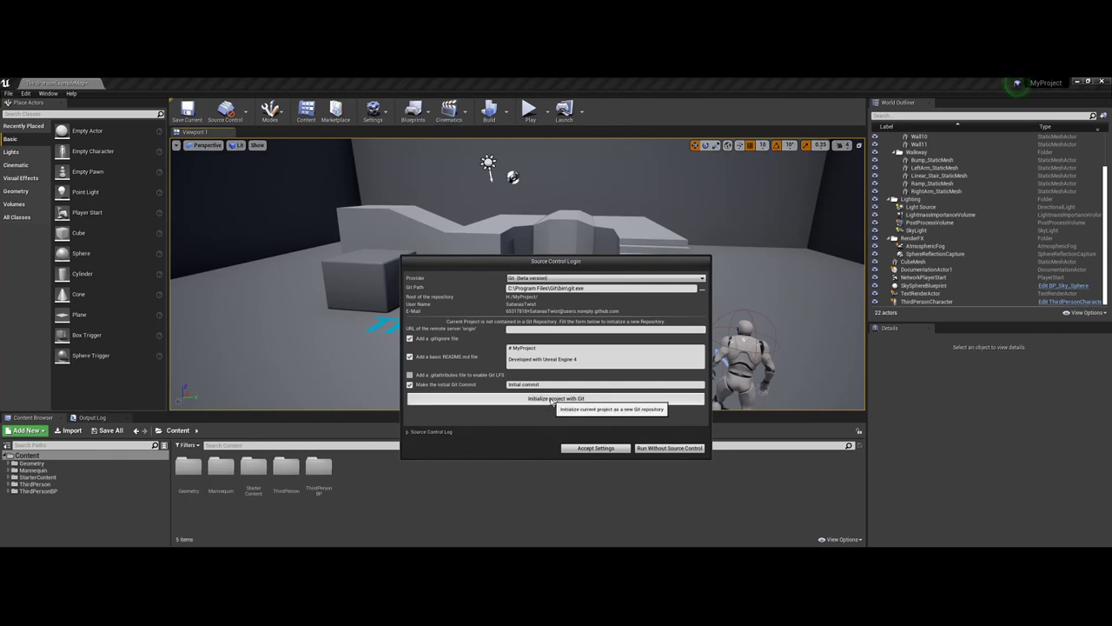
click(550, 400)
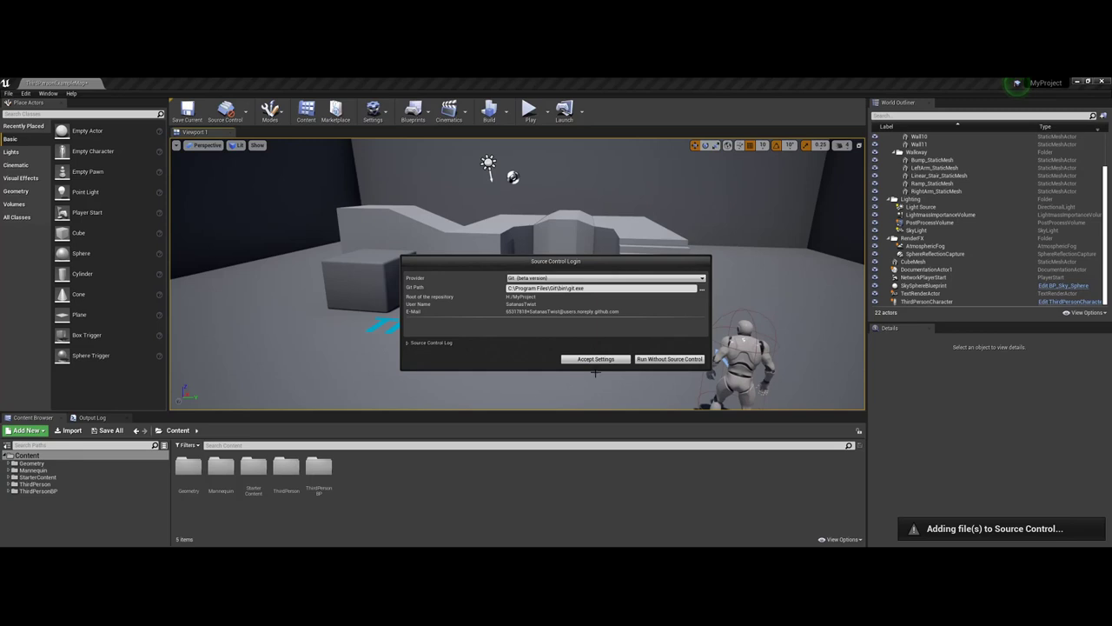
click(595, 358)
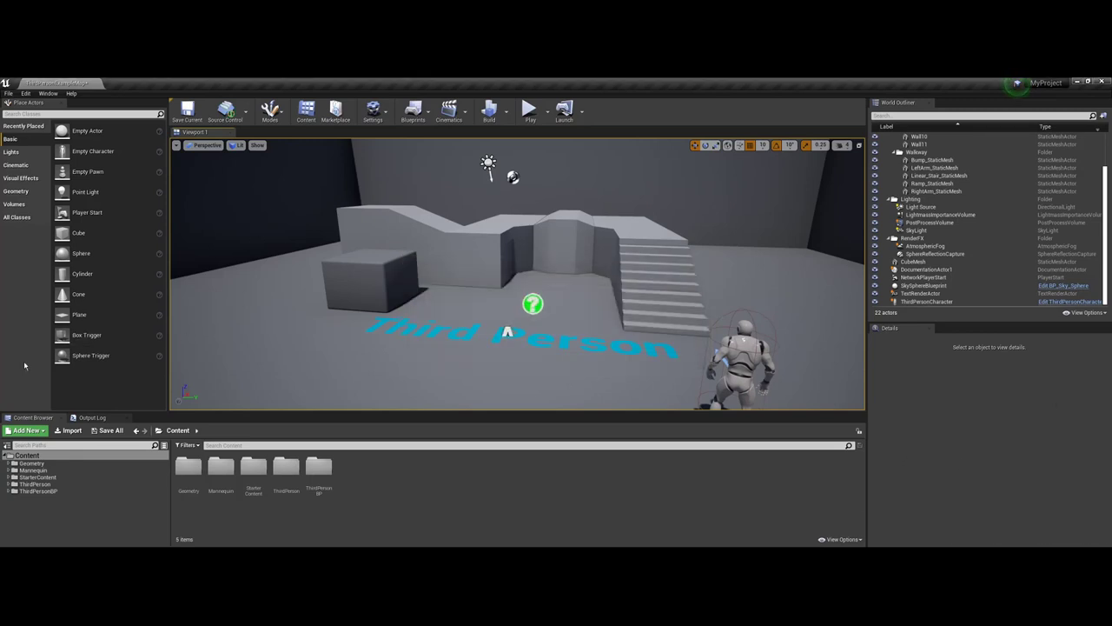
click(216, 466)
double_click(217, 466)
double_click(189, 466)
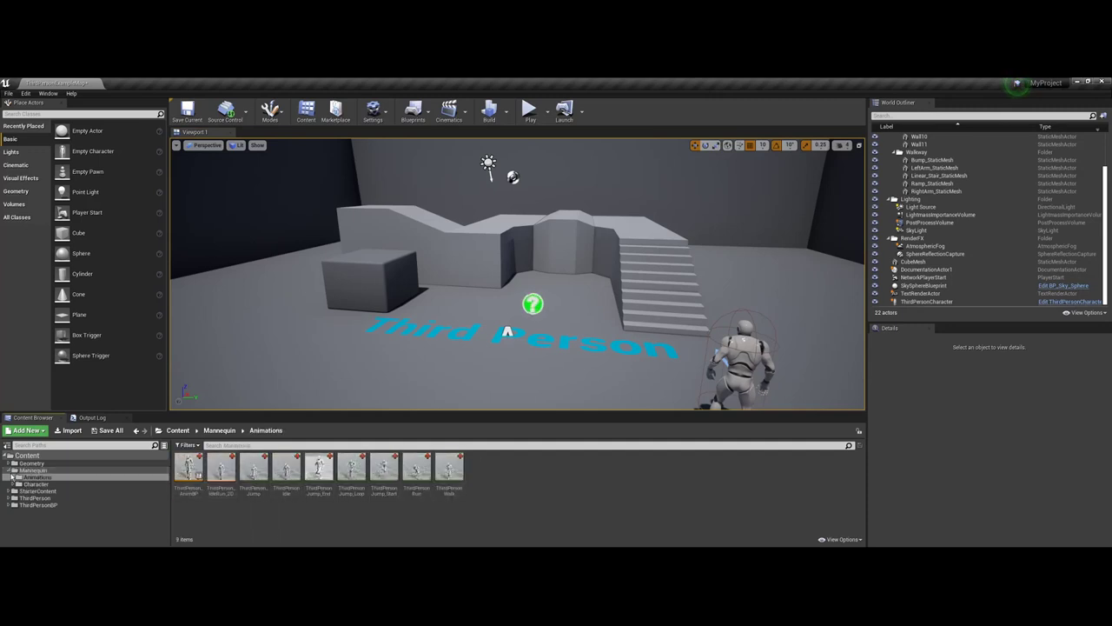
click(39, 484)
click(35, 498)
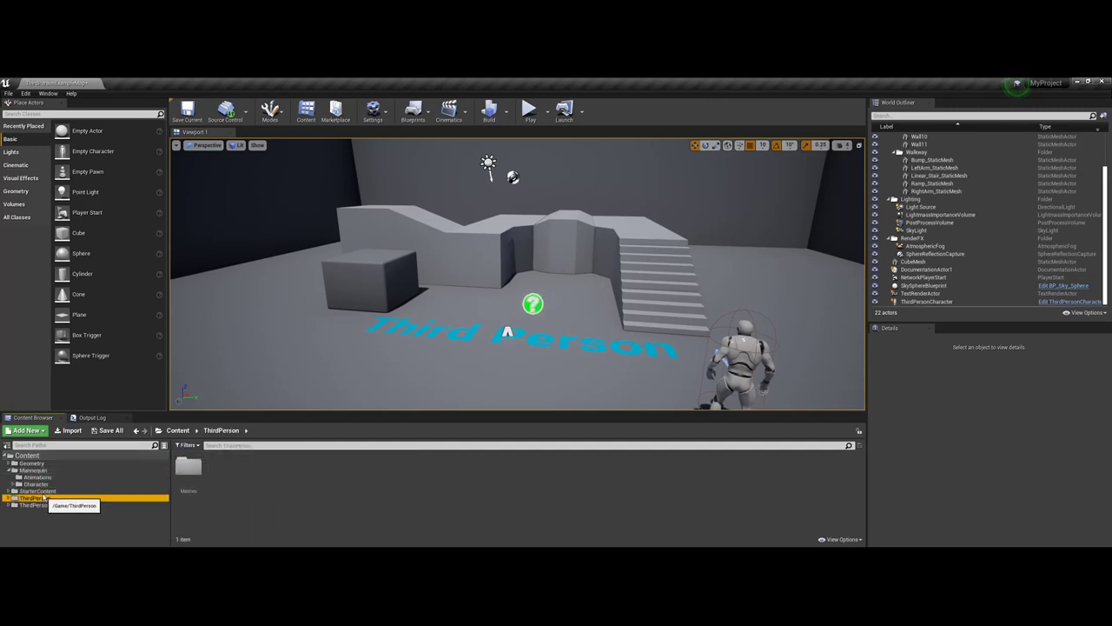
click(26, 455)
mouse_move(582, 311)
mouse_down()
mouse_move(303, 239)
mouse_move(427, 312)
mouse_up()
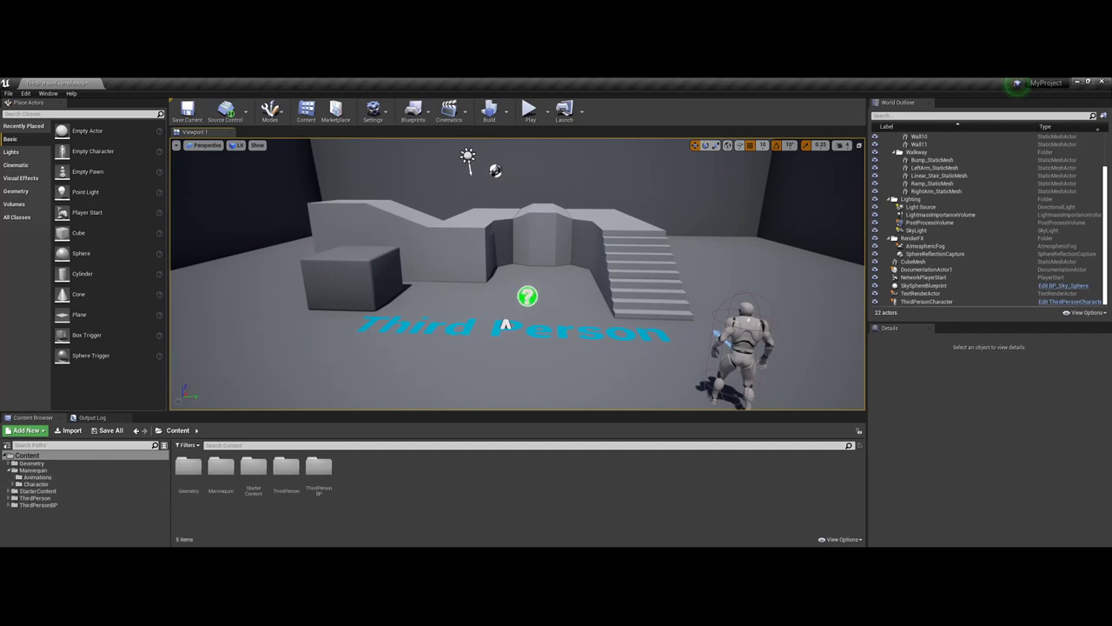
click(226, 110)
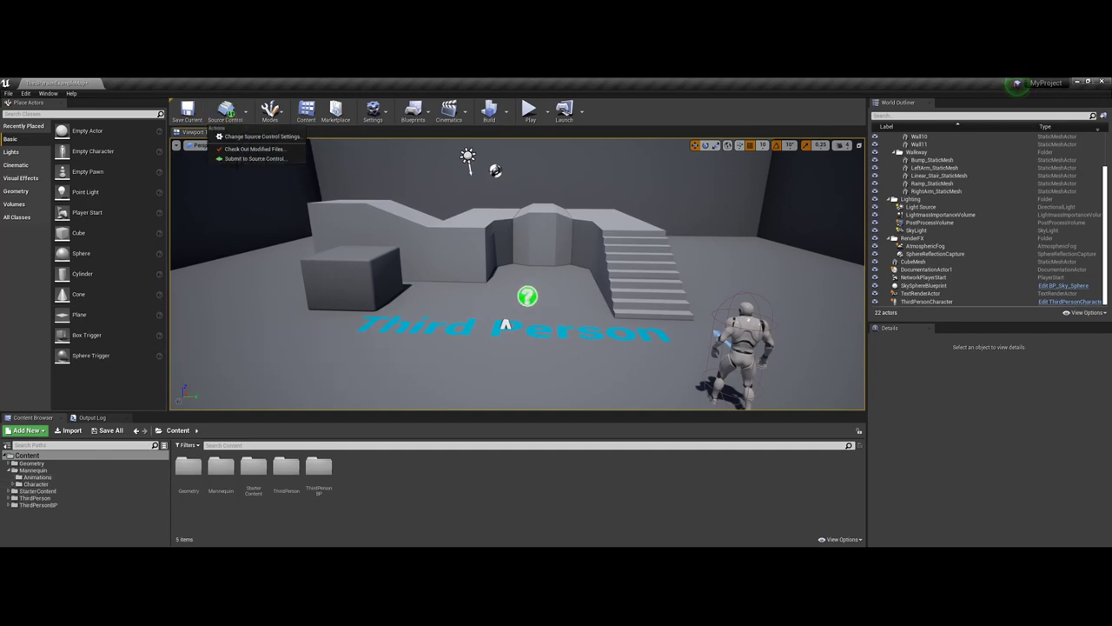
Step: Open Submit to Source Control, untick BuiltData, choose Don't Save, and focus the description box
click(247, 148)
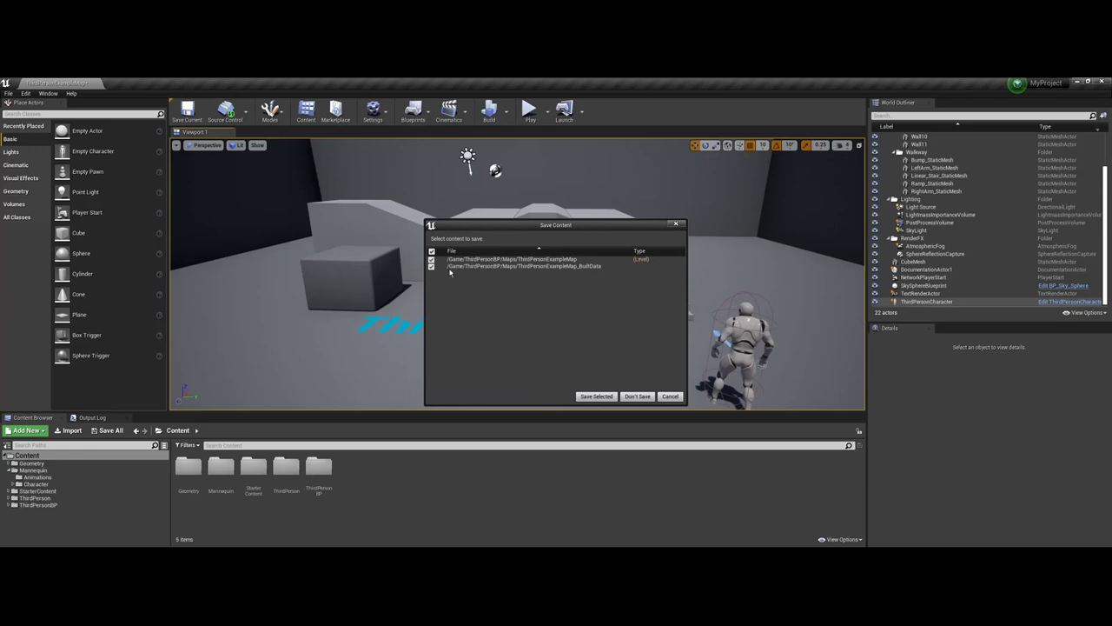
click(431, 266)
click(635, 395)
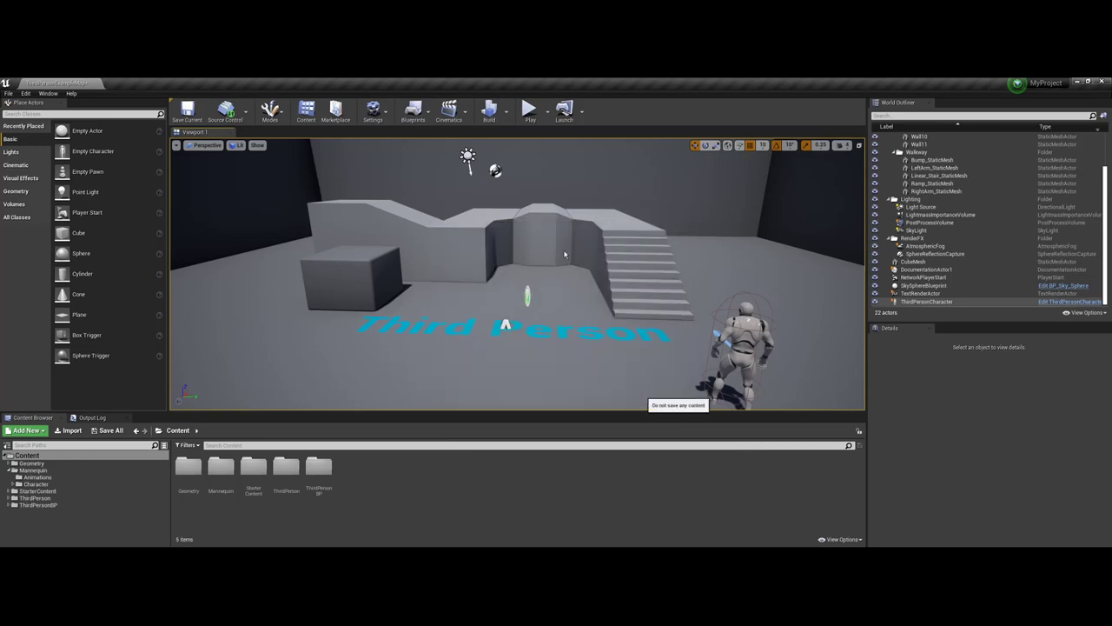
scroll(526, 334, down, 5)
click(480, 256)
Step: Submit all files with the changelist description 'Inicial', then switch to GitHub Desktop
text(Inicial)
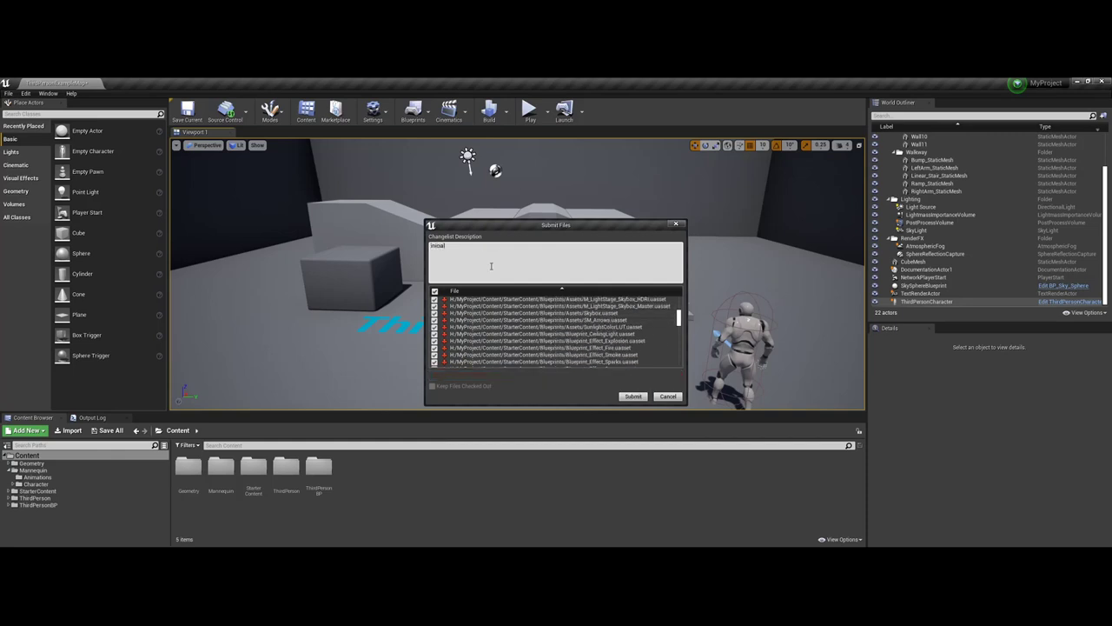
click(639, 396)
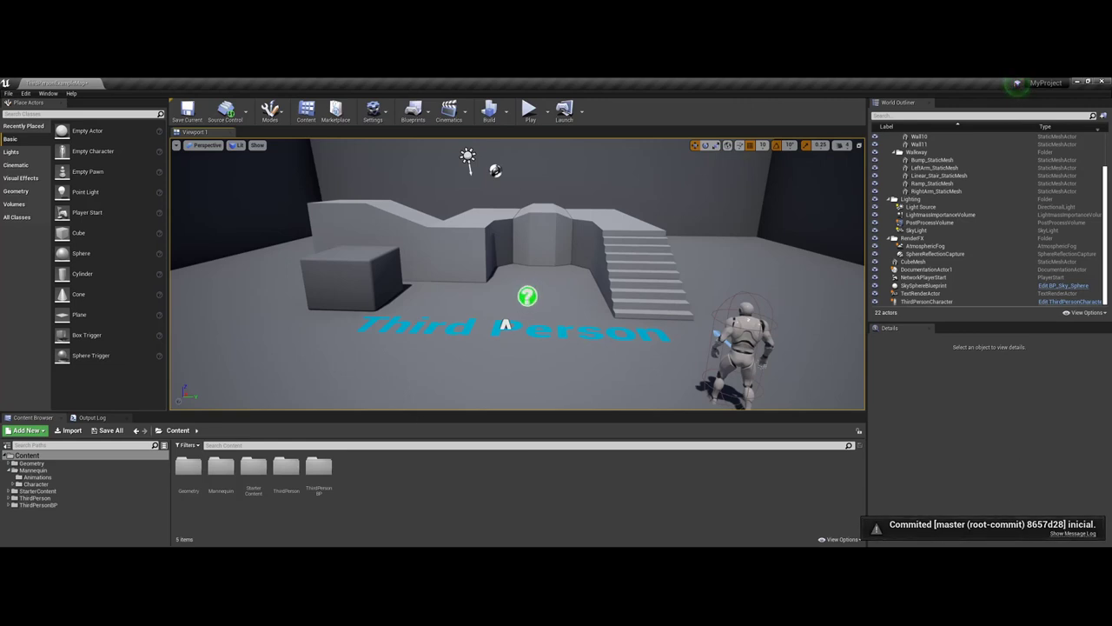
key(alt+Tab)
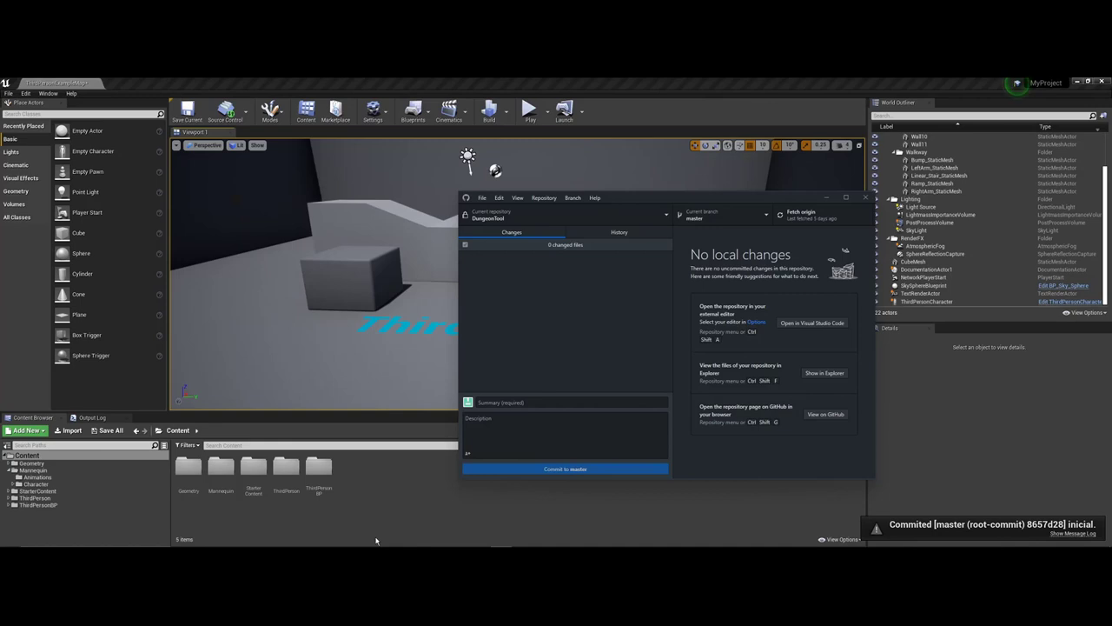
Step: Open GitHub Desktop's repository list, switch to the Unreal editor and back
click(667, 217)
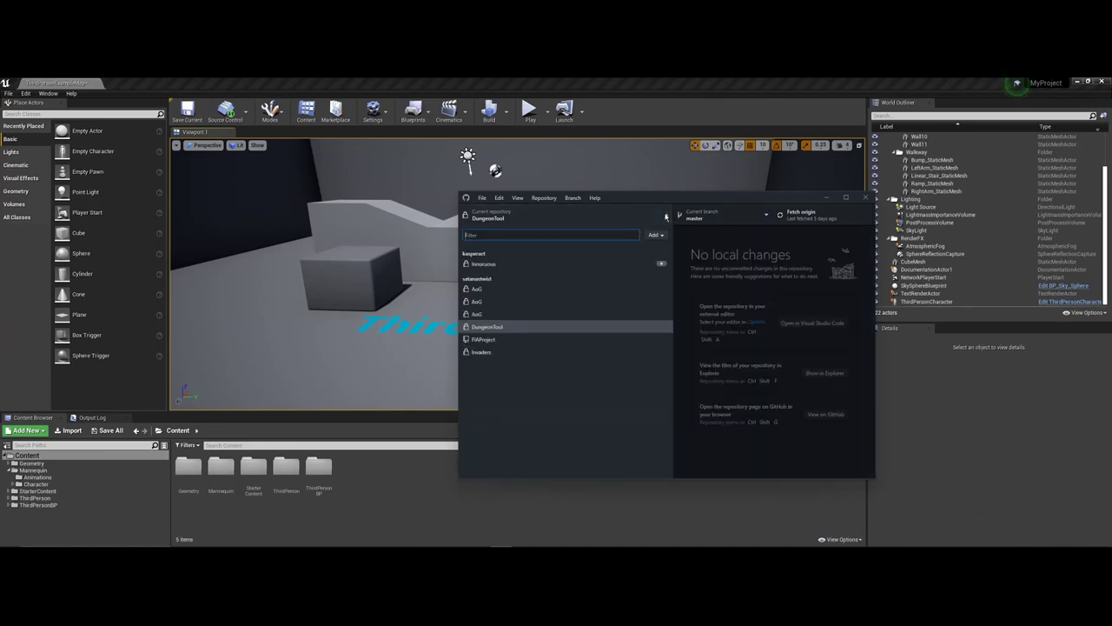
click(405, 498)
key(alt+Tab)
Step: Close and relaunch GitHub Desktop, open its repository list, and bring it in front of Unreal
click(864, 198)
key(super)
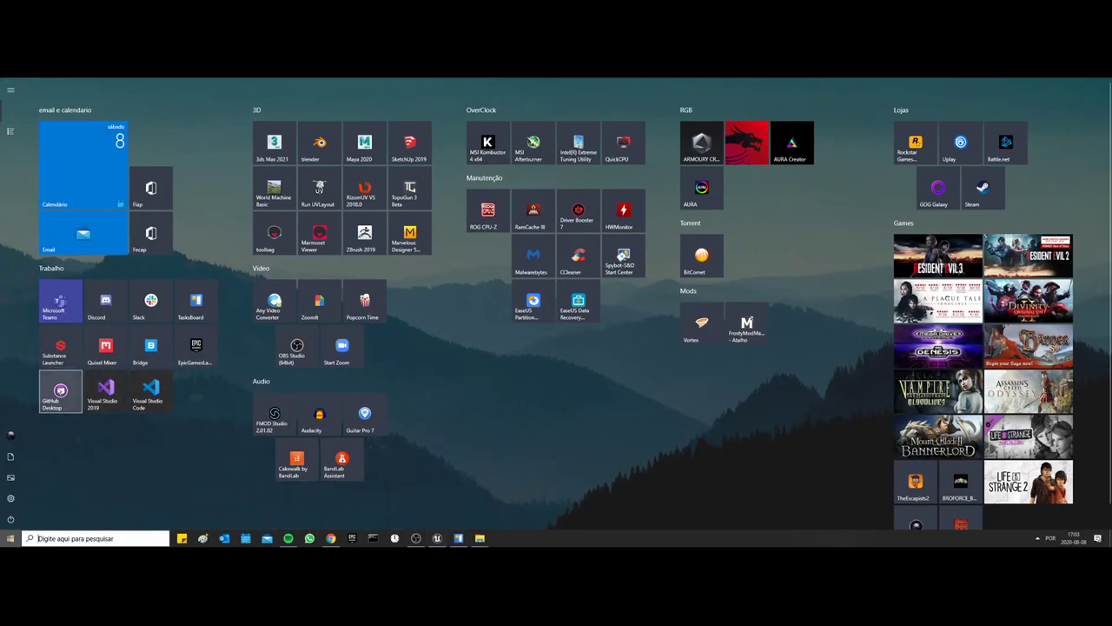
click(57, 392)
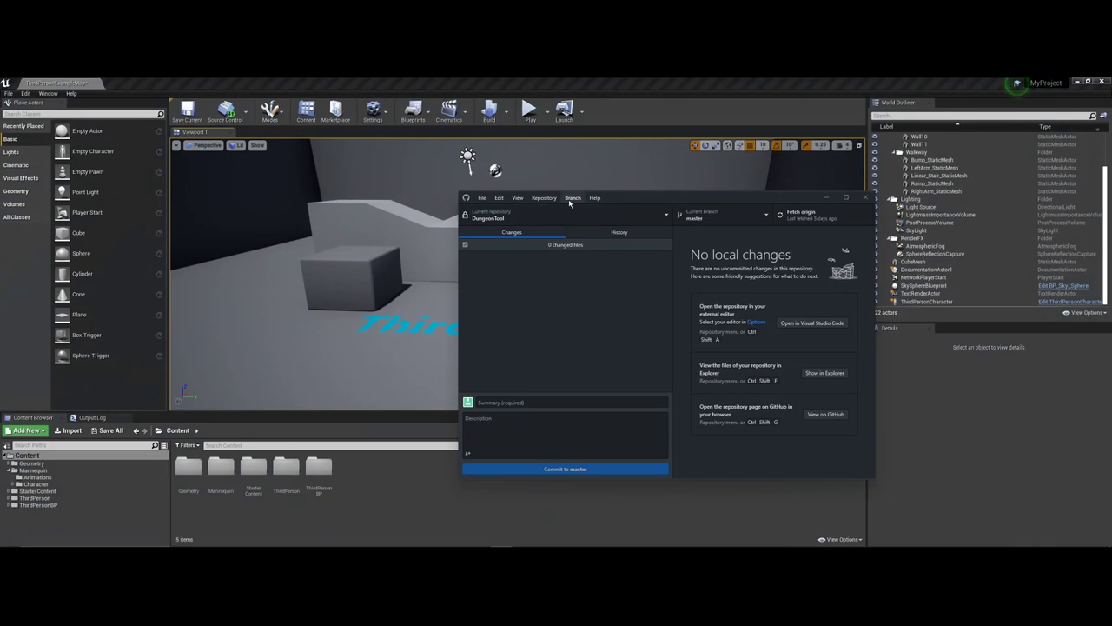
click(600, 206)
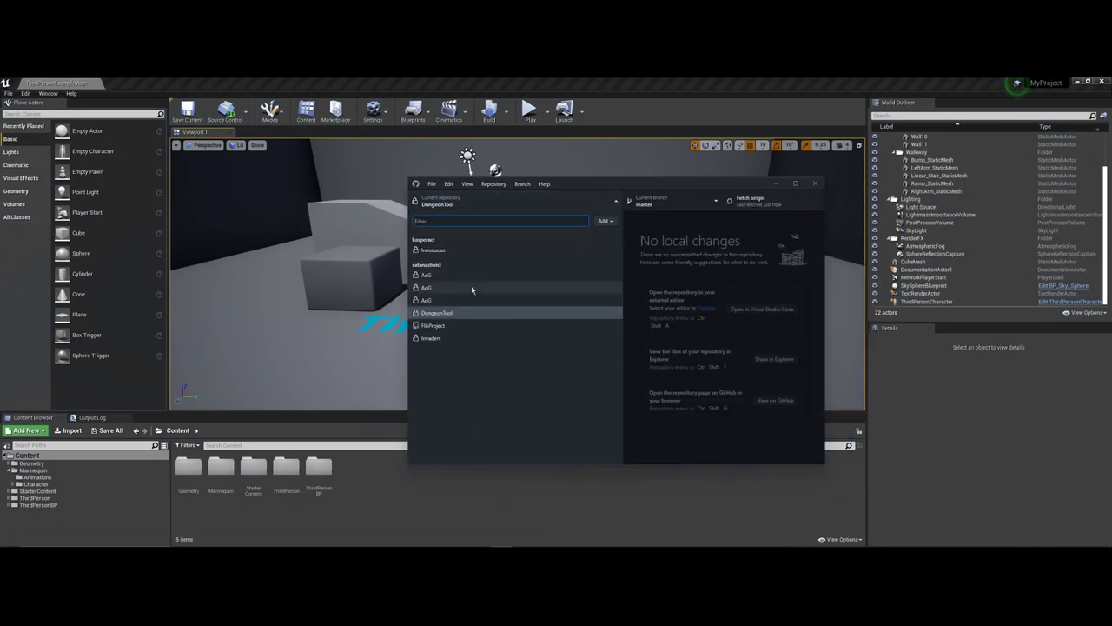
drag(624, 186, 558, 211)
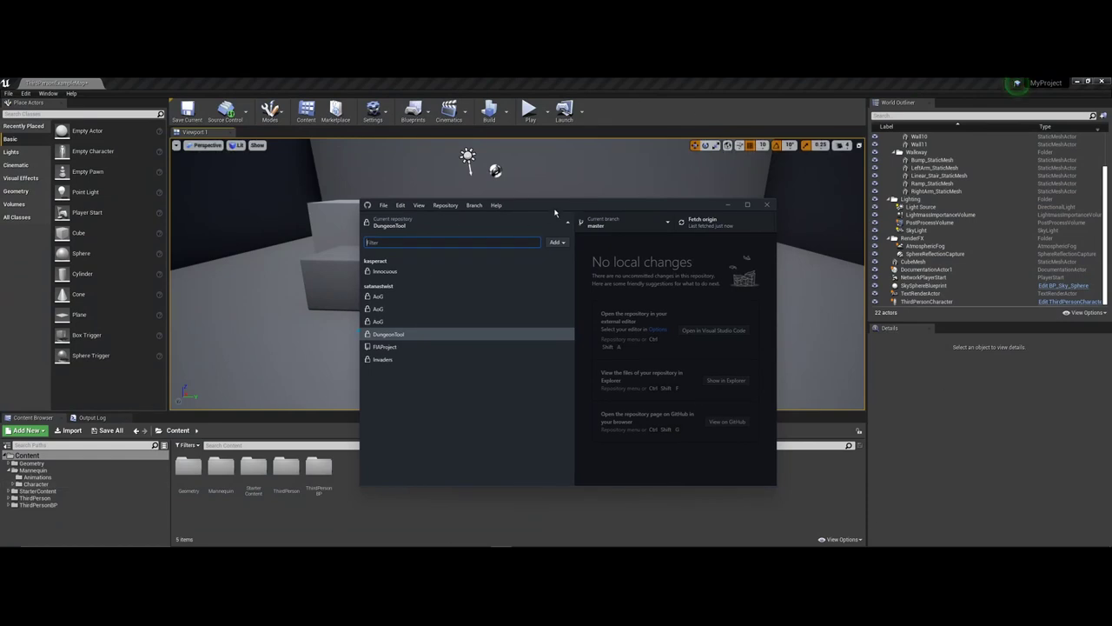
drag(555, 211, 618, 209)
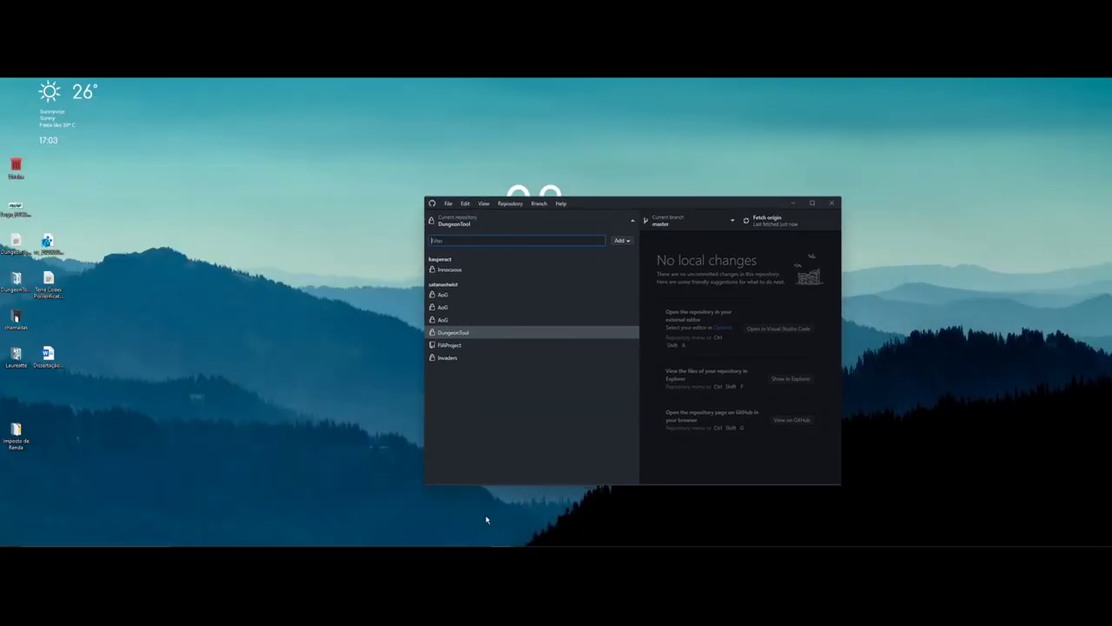
click(494, 539)
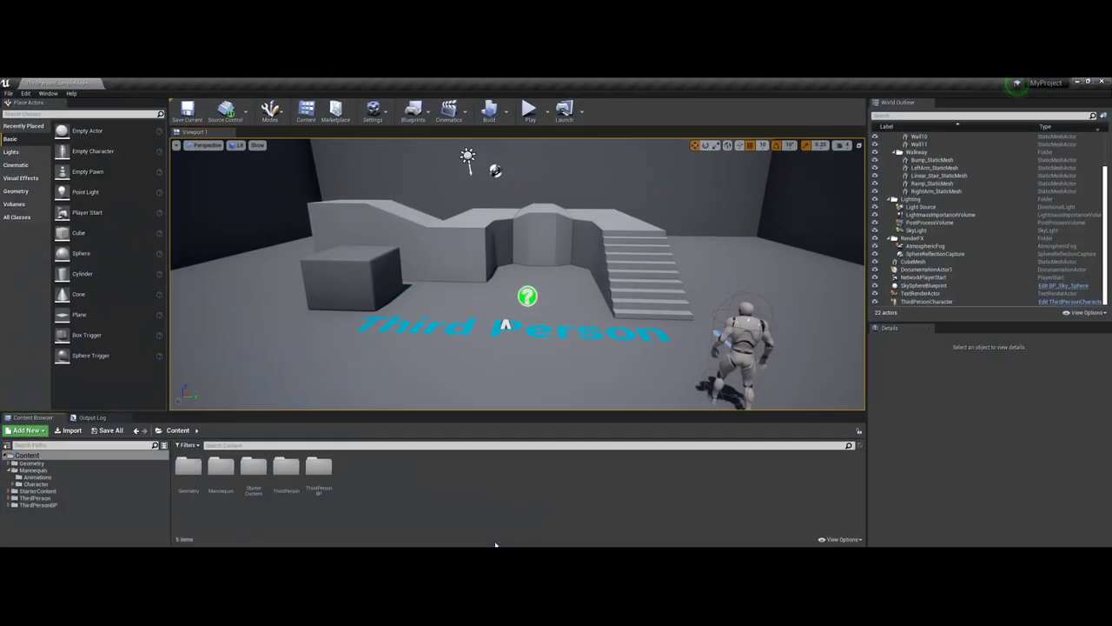
key(alt+Tab)
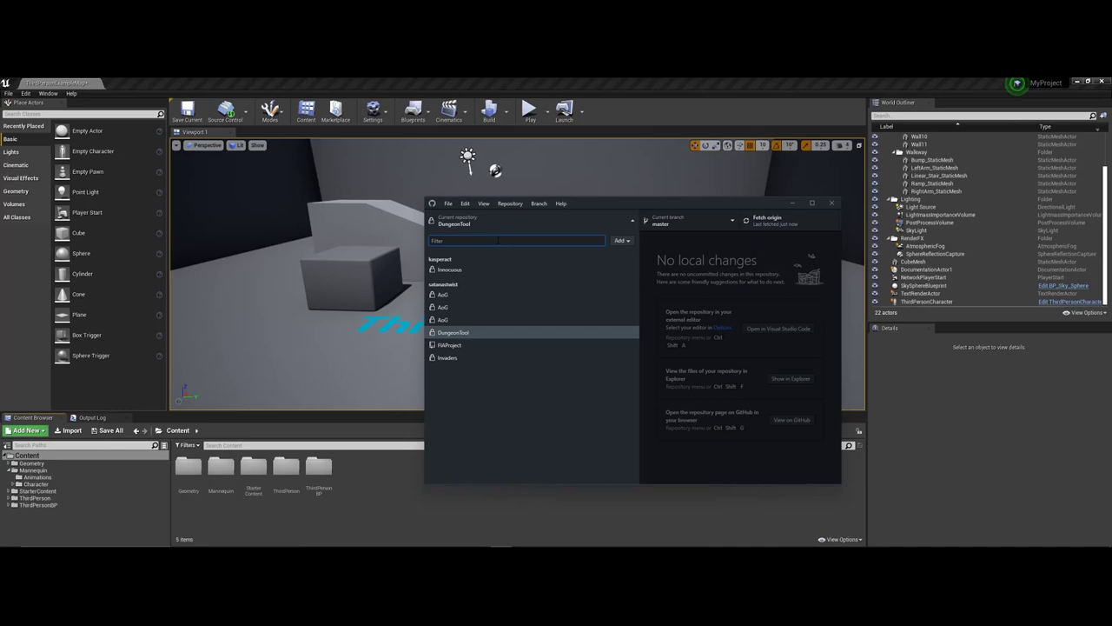
Step: Start adding an existing repository, browse to drive SSD (H:), then cancel the folder picker
click(623, 240)
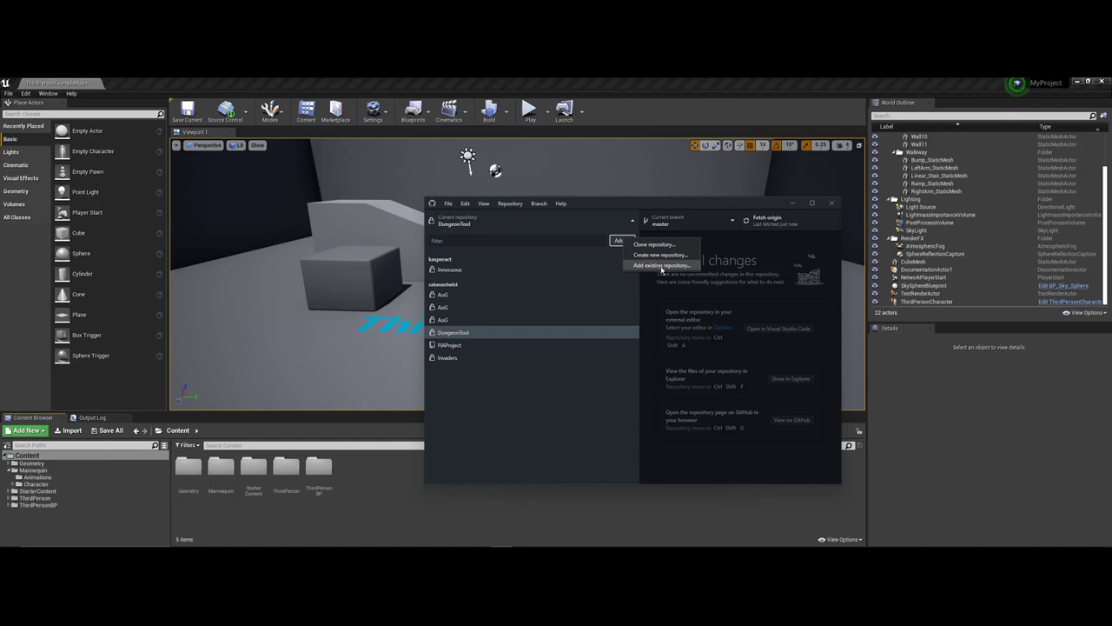
click(661, 270)
click(695, 343)
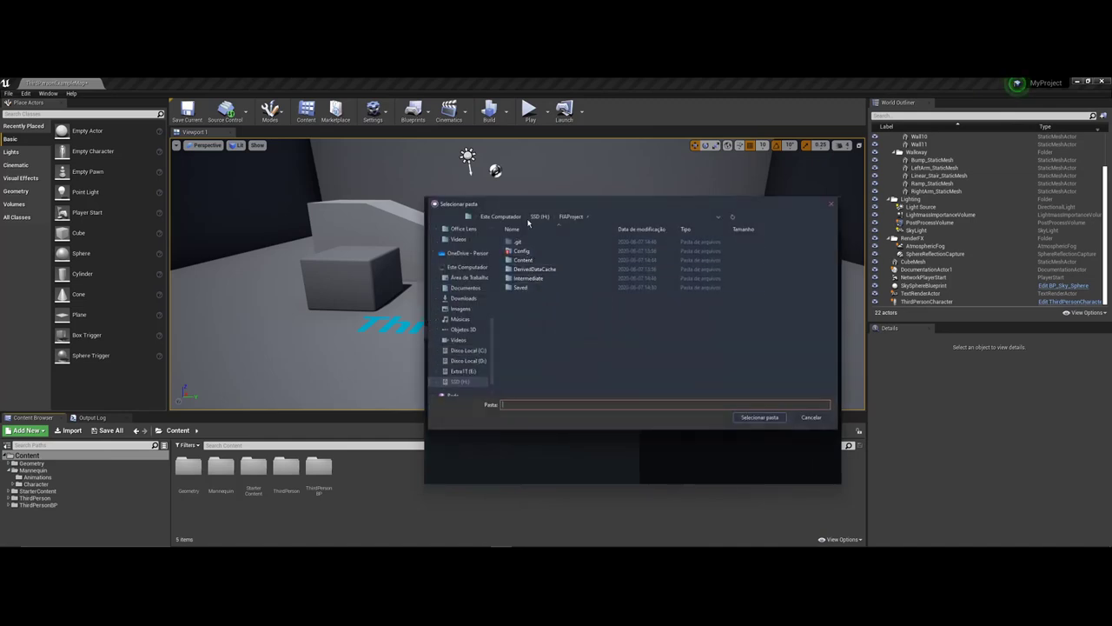
click(462, 382)
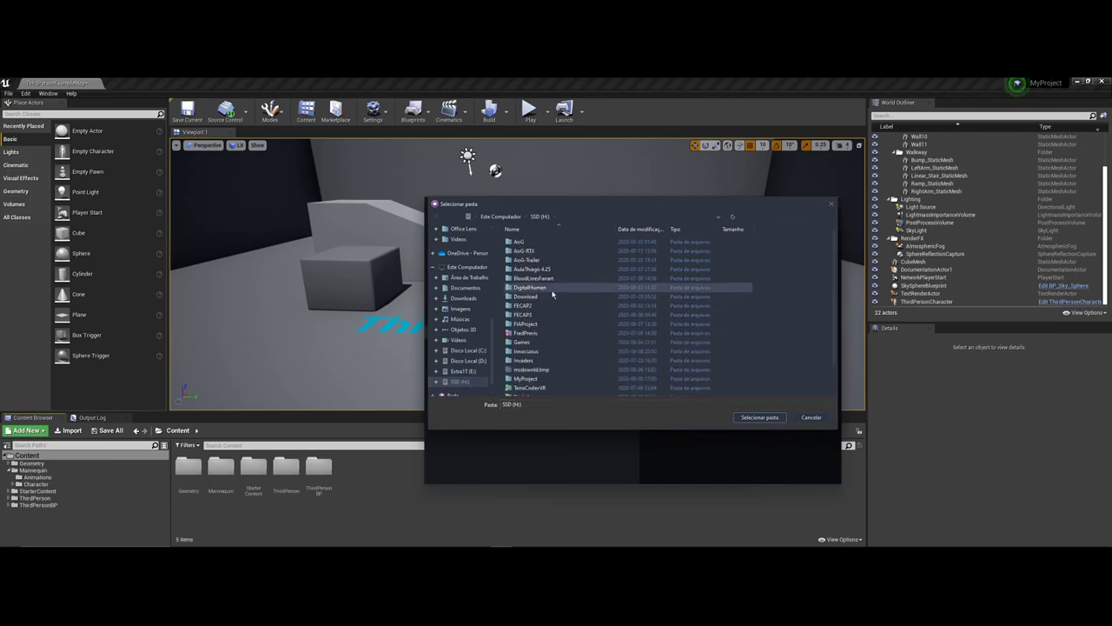
scroll(551, 365, down, 1)
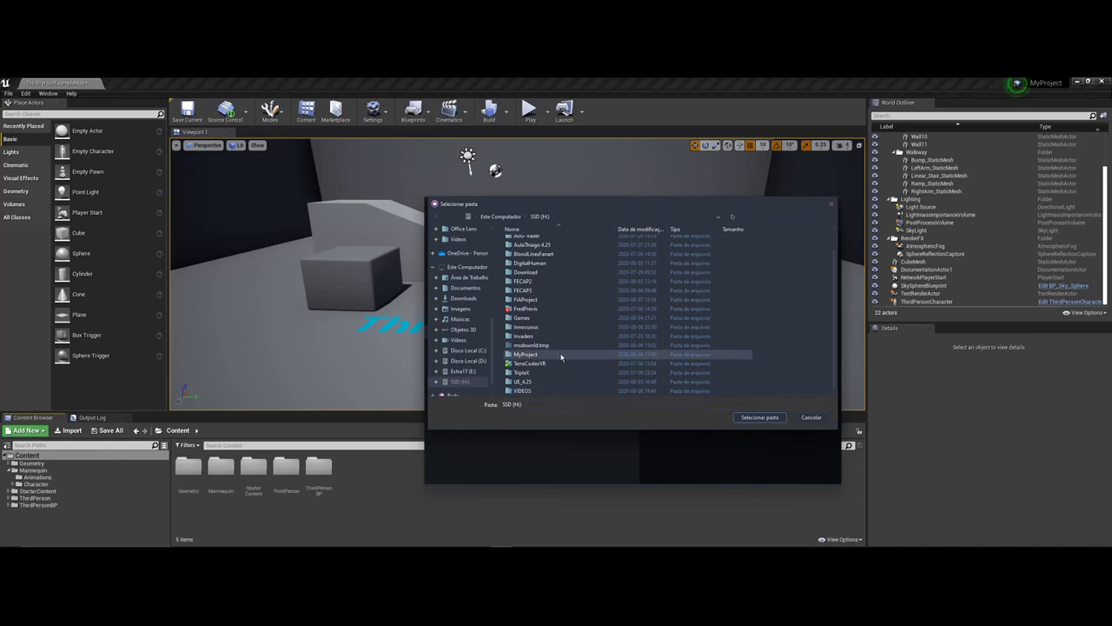
scroll(561, 354, up, 1)
click(810, 417)
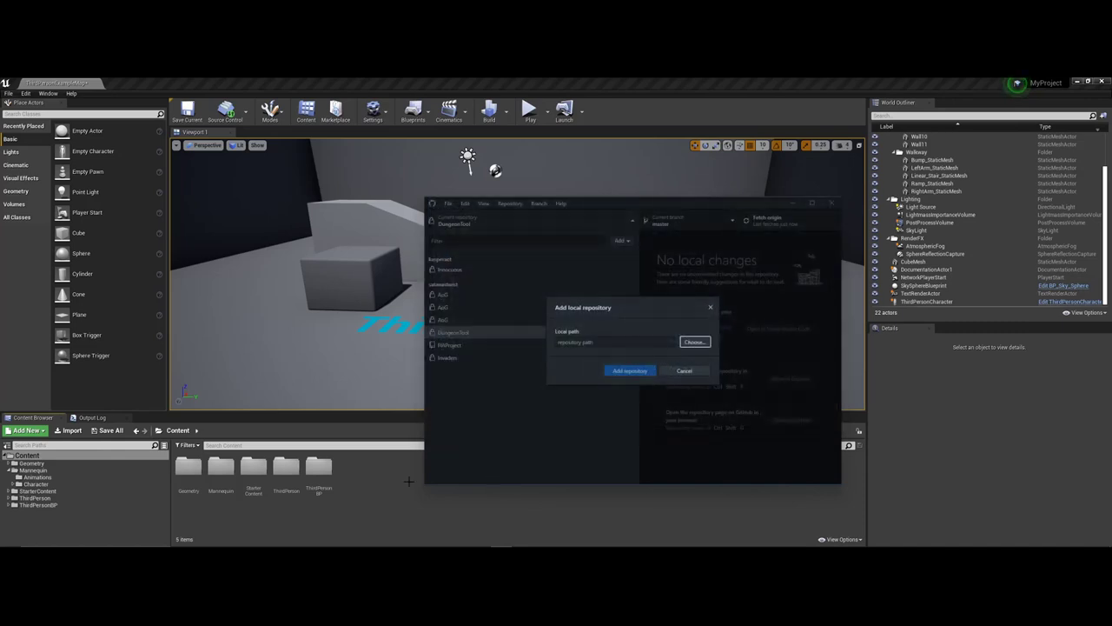
click(319, 469)
Step: Open ThirdPersonBP and show the ThirdPersonOverview asset in File Explorer
right_click(325, 469)
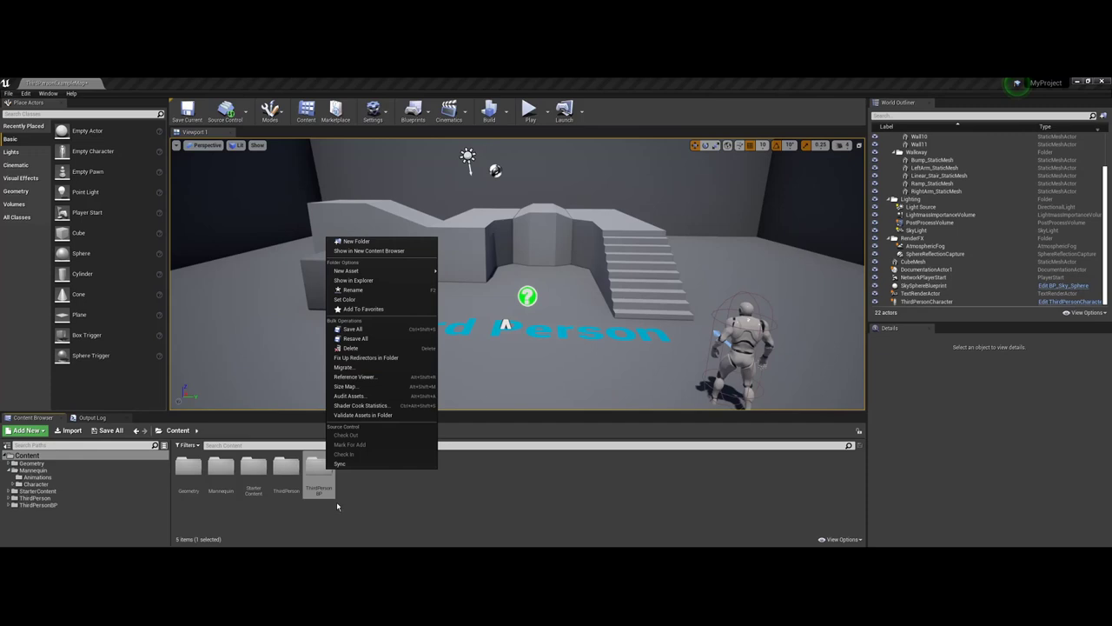
double_click(316, 479)
right_click(262, 469)
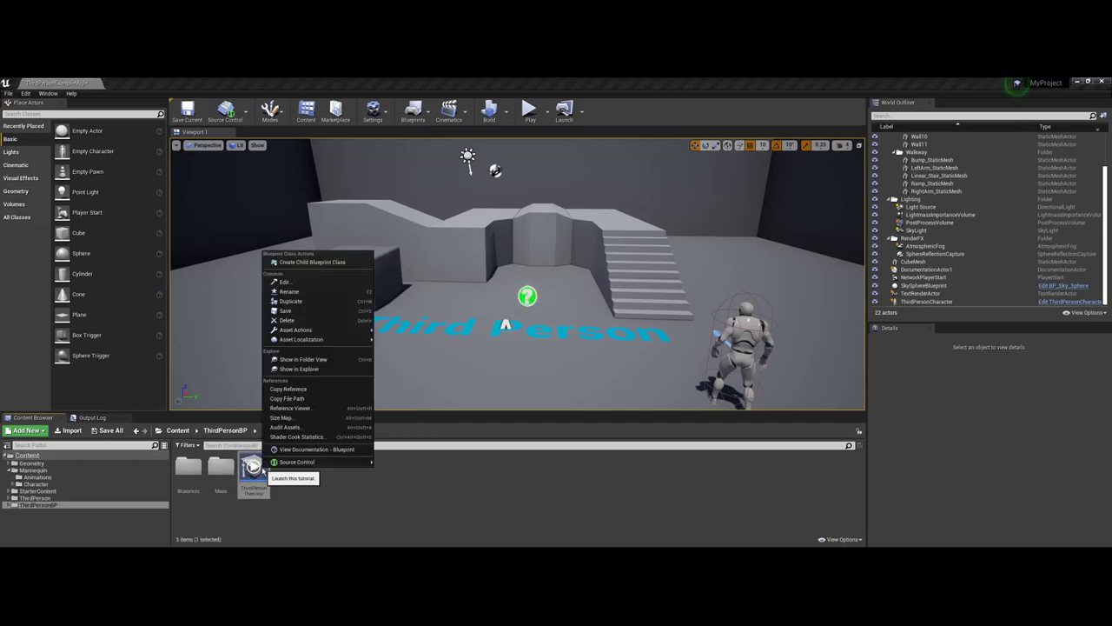
click(314, 369)
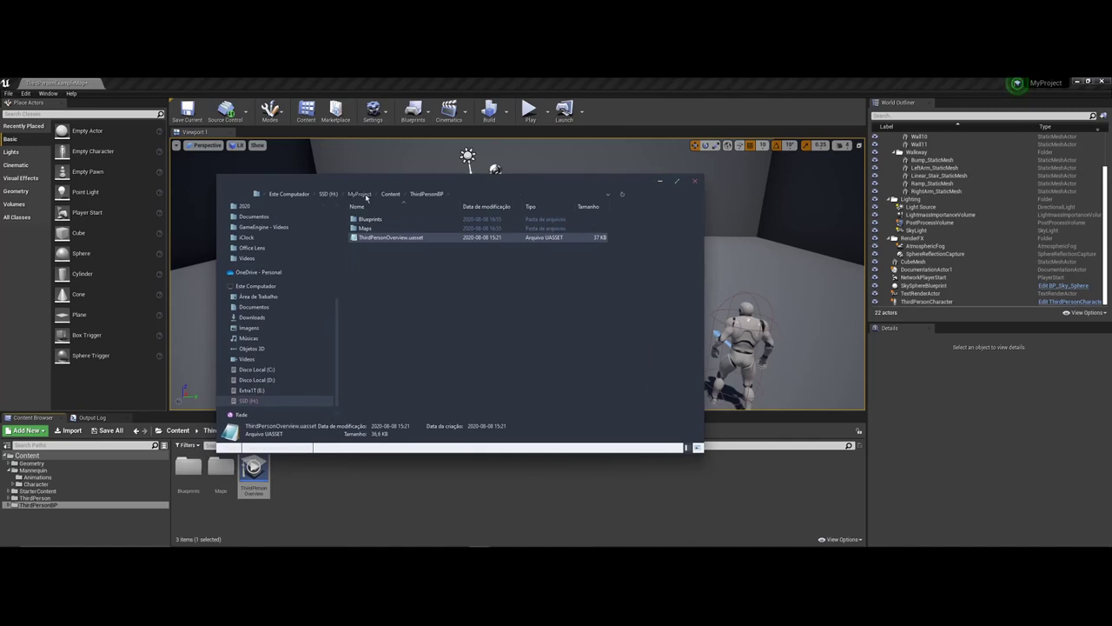
key(alt+Tab)
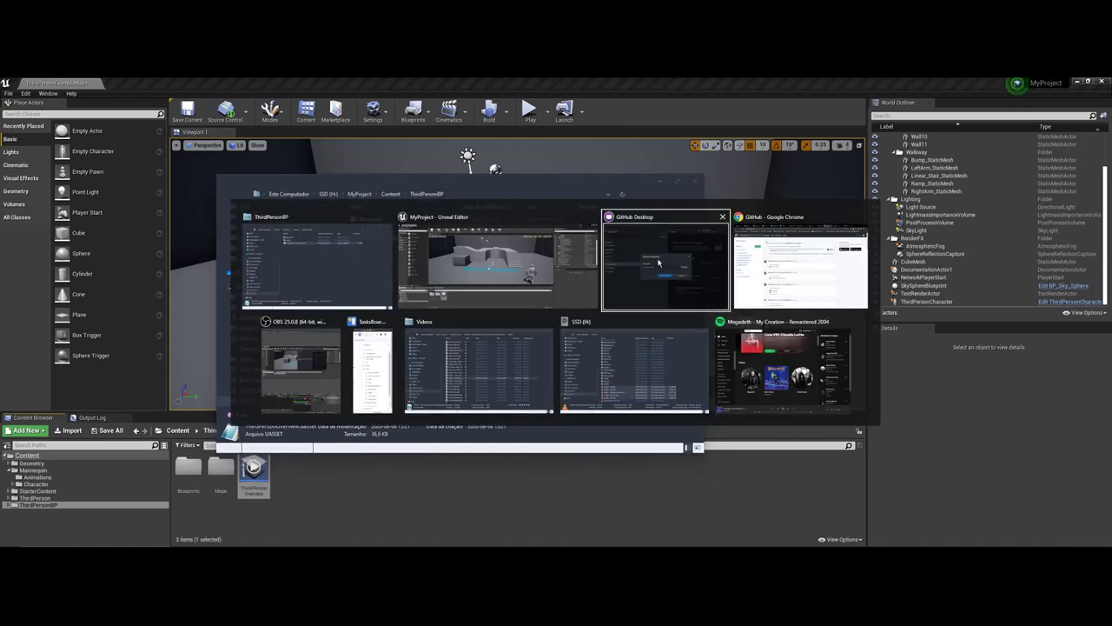
Step: Pick H:\MyProject as the local path, add it, and make it the current repository
click(658, 261)
click(699, 345)
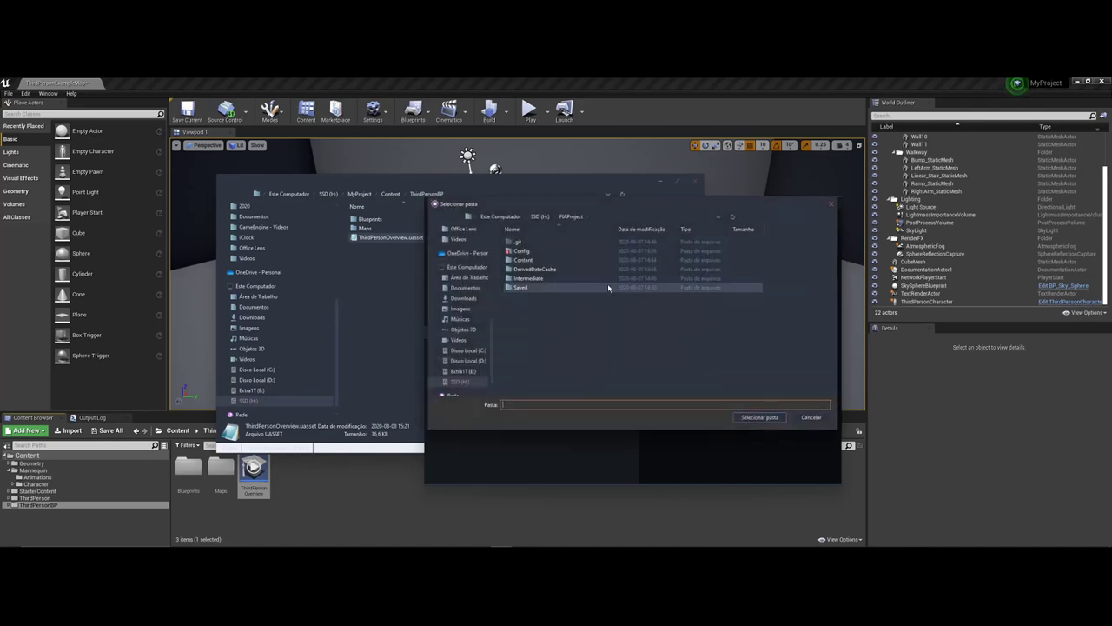
click(539, 216)
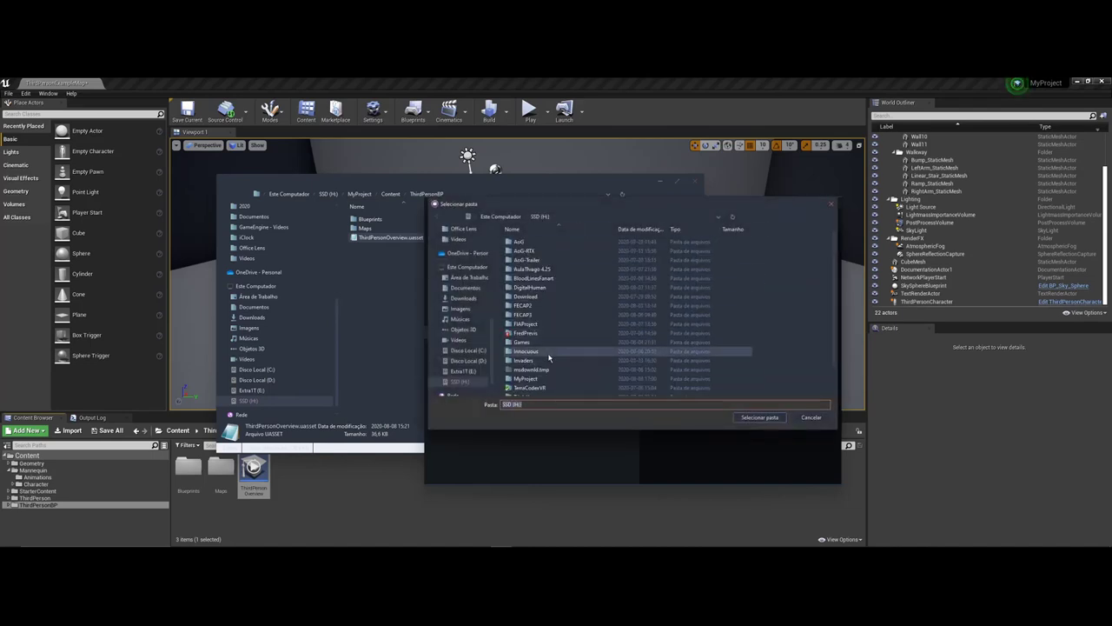
double_click(526, 378)
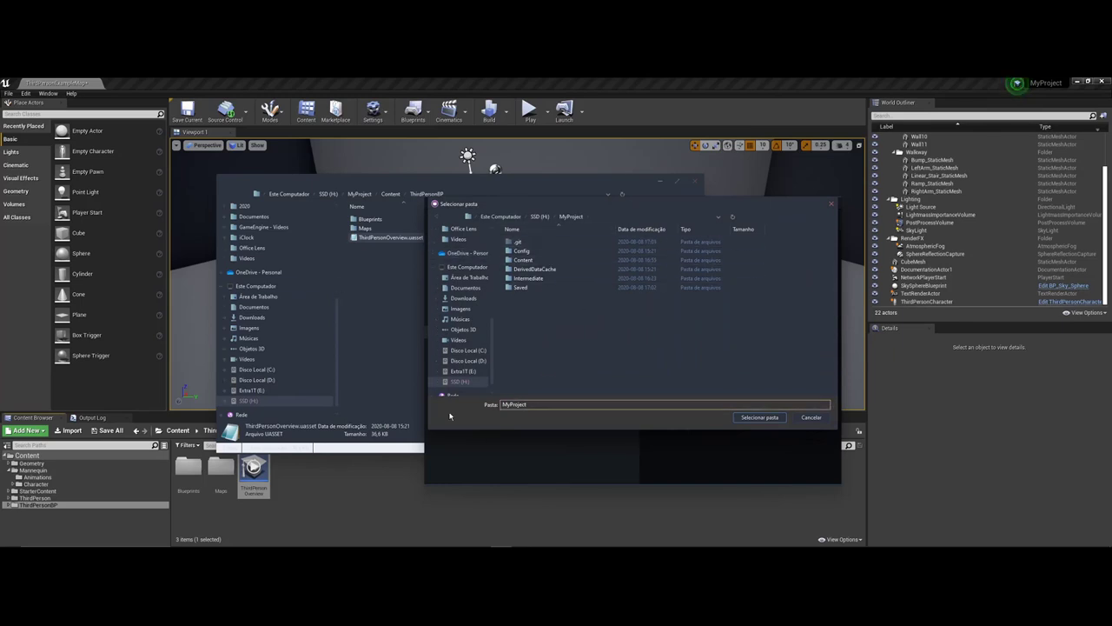
click(769, 420)
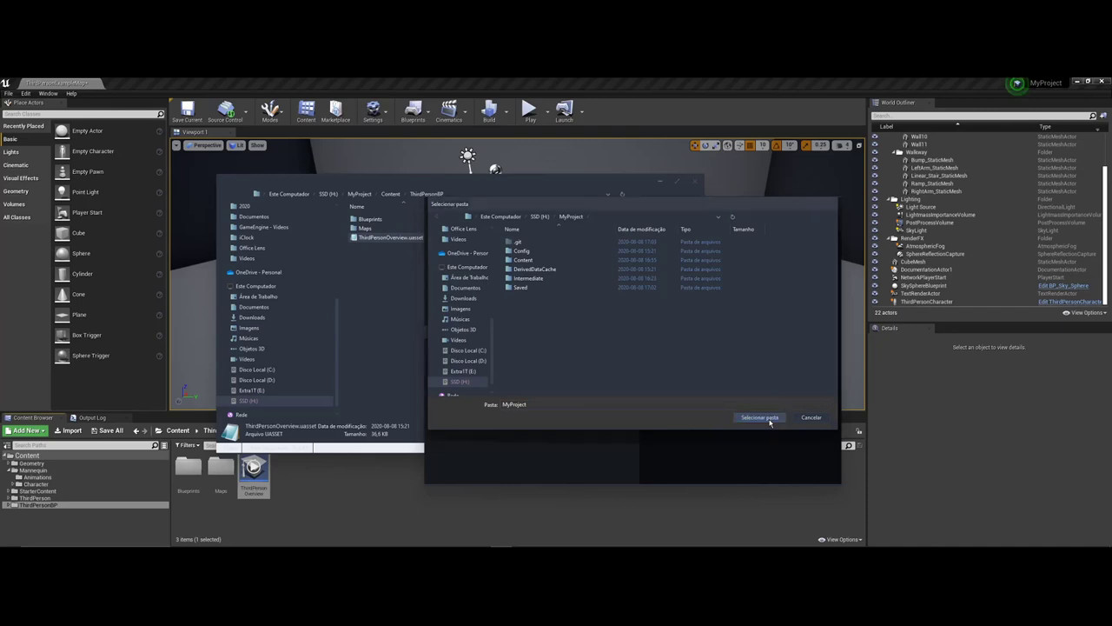
click(630, 370)
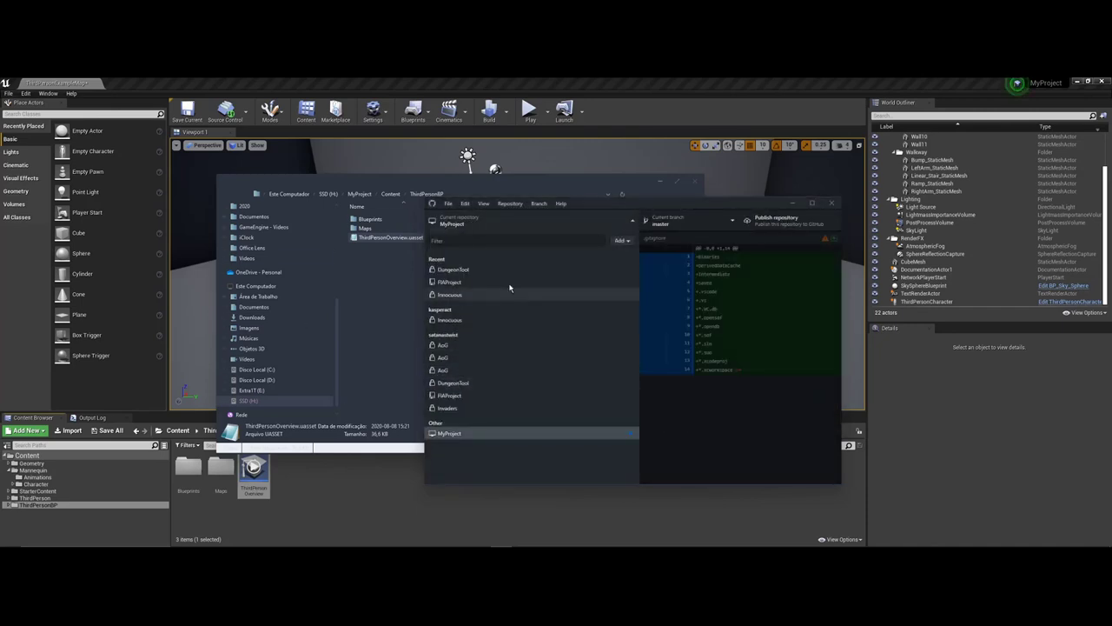
click(467, 434)
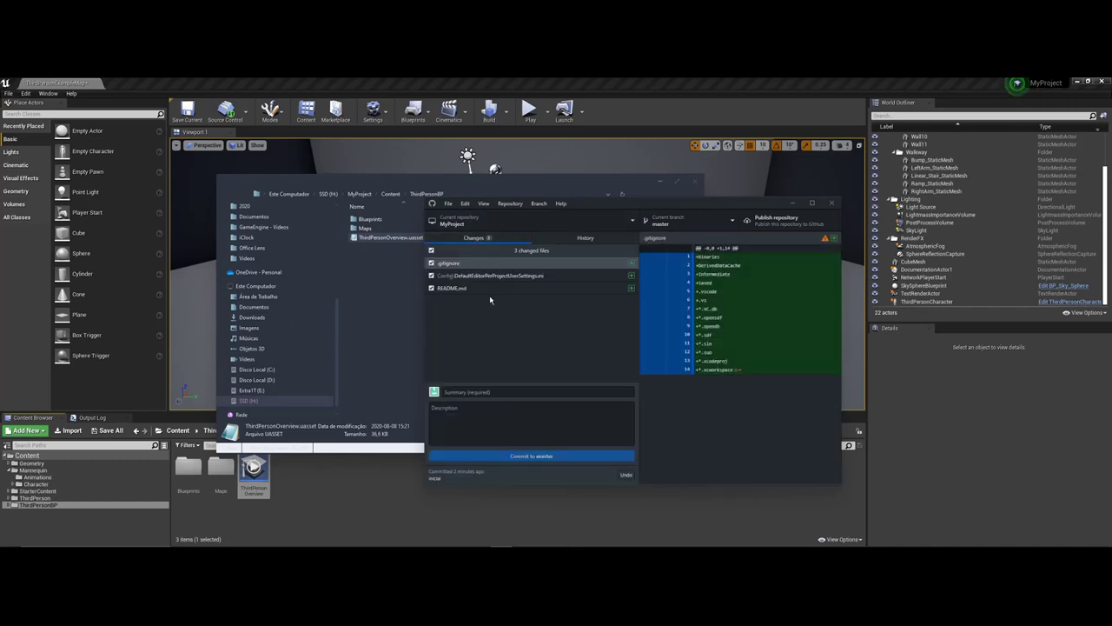
Step: Compare MyProject's commit history with its 3 pending changes
click(584, 243)
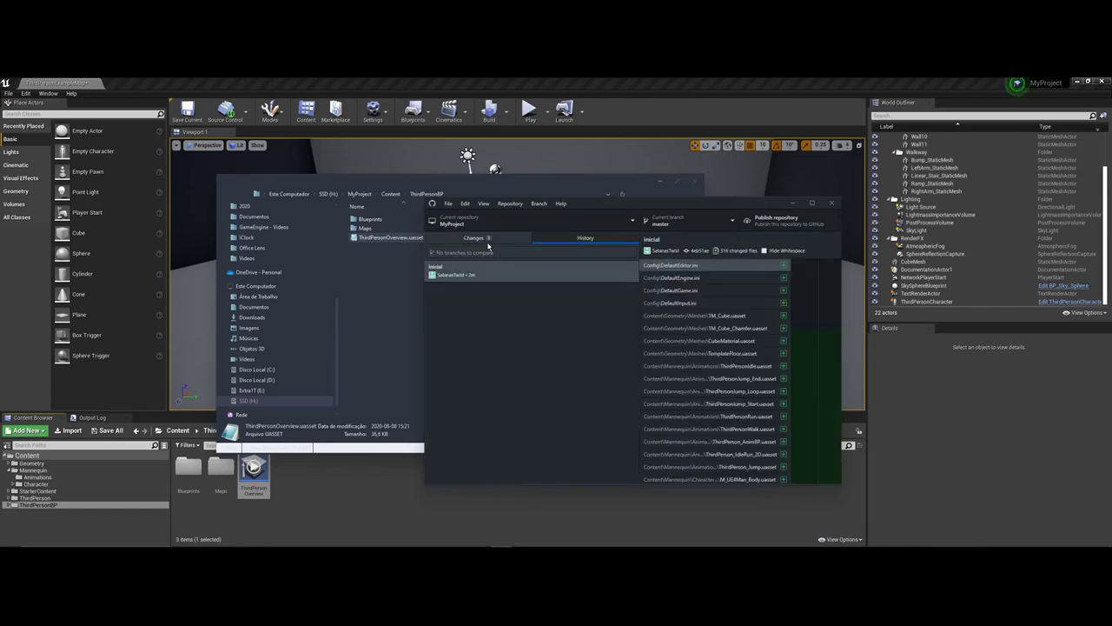
click(476, 238)
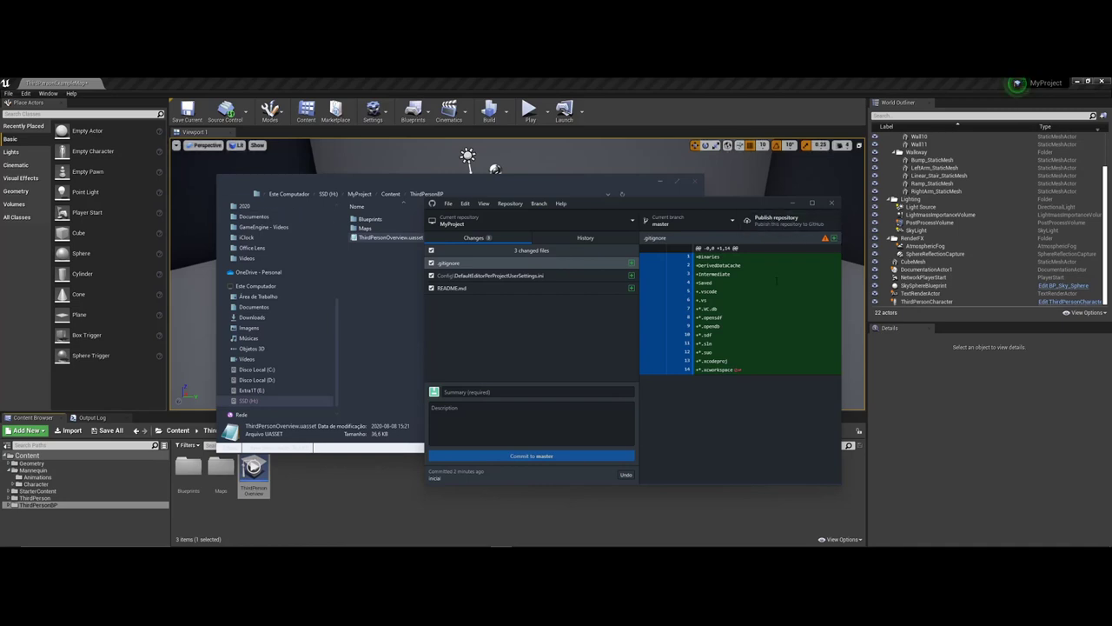
click(584, 237)
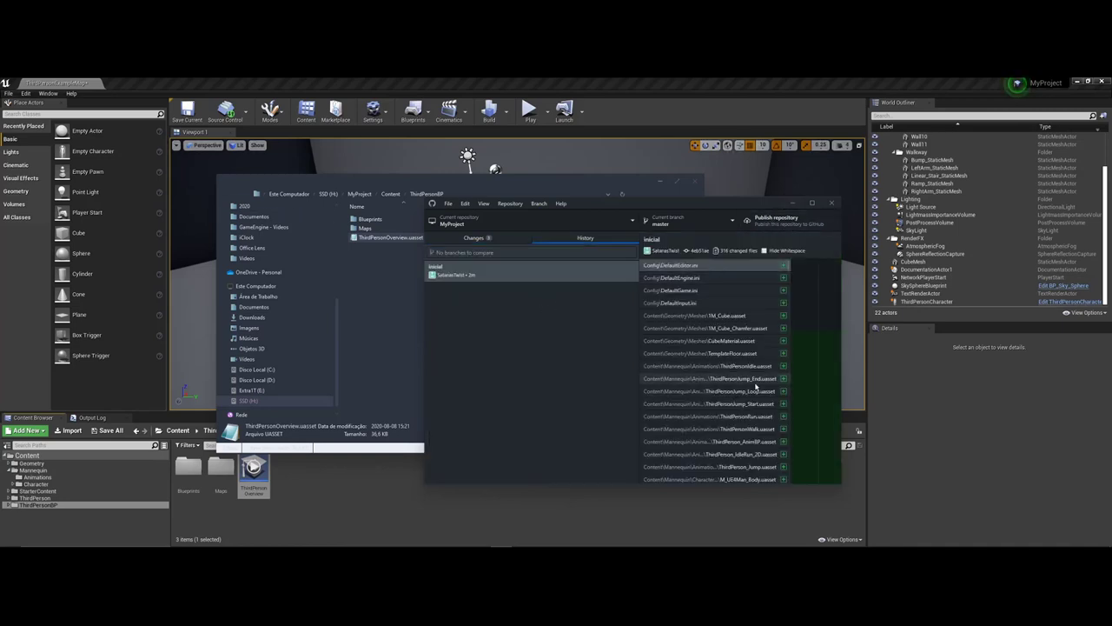
Step: Scroll through the inicial commit's 316 files, then start publishing the repository
scroll(711, 313, down, 5)
scroll(711, 348, down, 5)
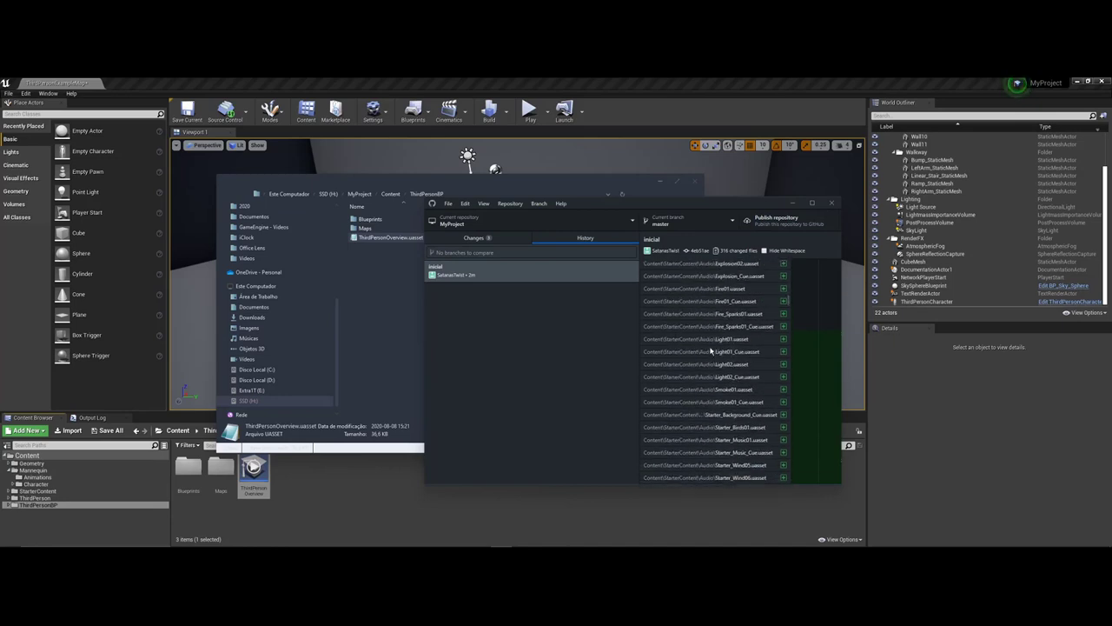
scroll(711, 349, down, 3)
scroll(710, 348, down, 3)
scroll(711, 348, down, 3)
scroll(711, 348, down, 3)
scroll(710, 349, down, 5)
scroll(711, 348, down, 5)
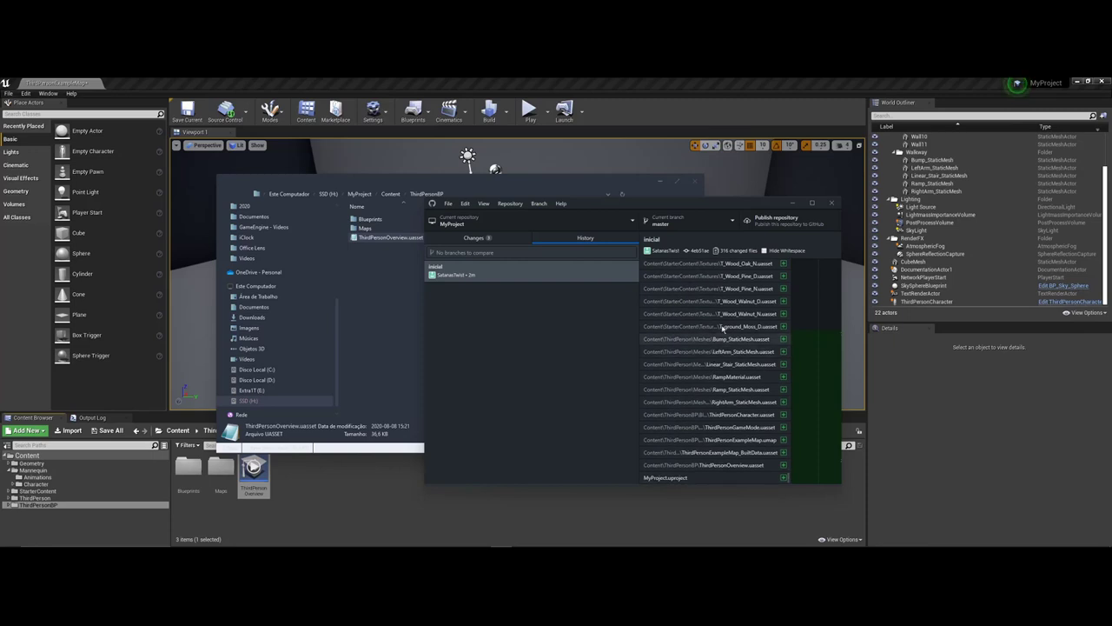
scroll(697, 378, up, 3)
scroll(697, 378, up, 3)
scroll(698, 377, up, 5)
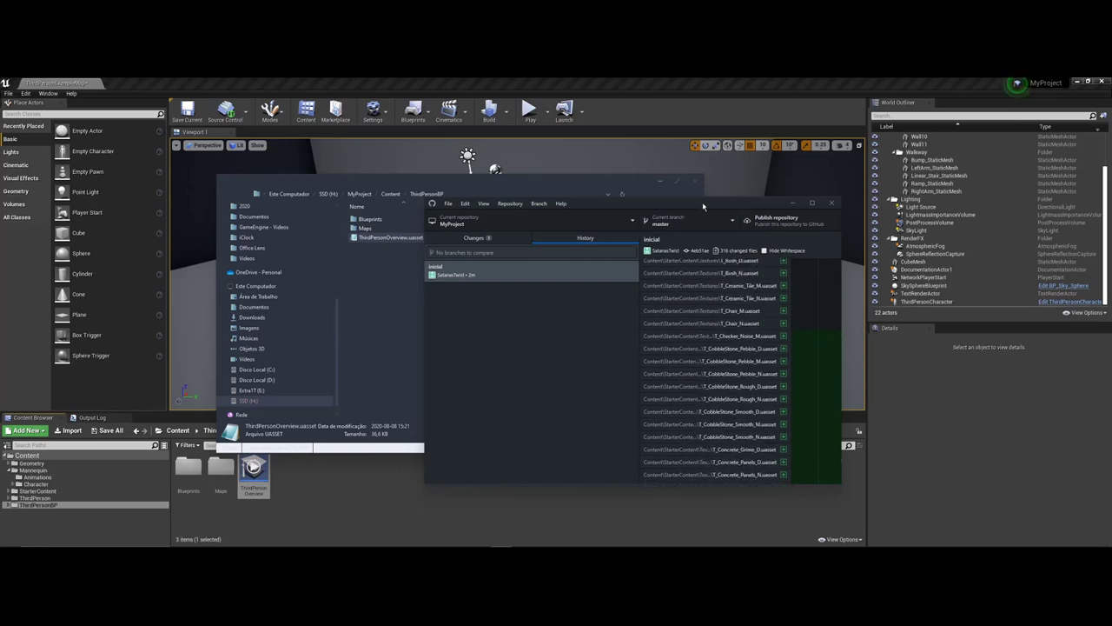
drag(702, 203, 525, 184)
click(600, 200)
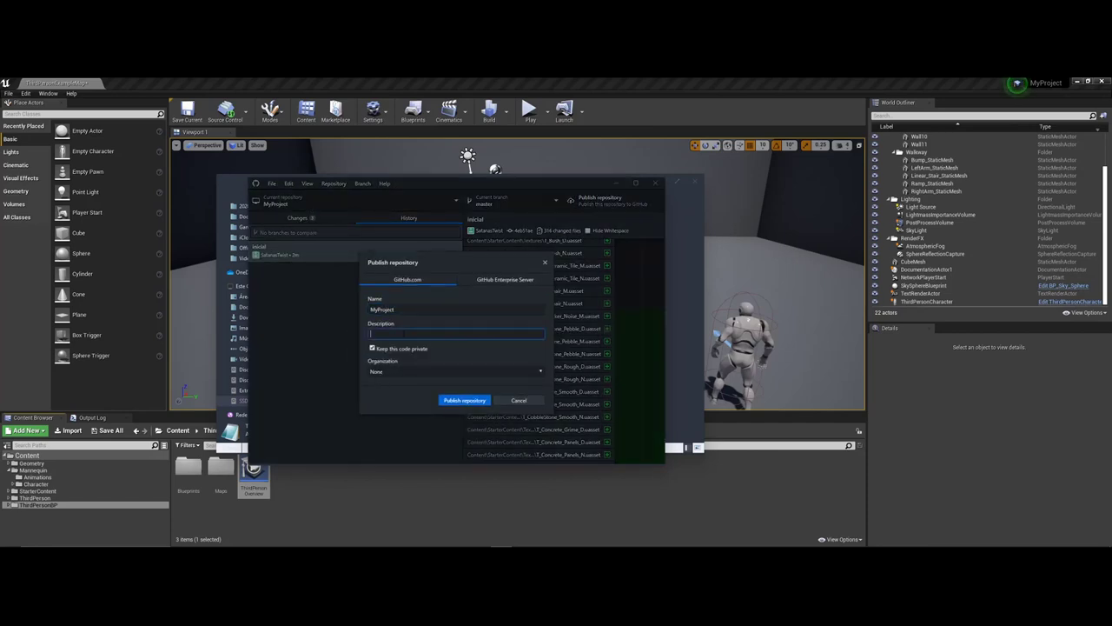
Step: Keep organization None for private MyProject, glance at GitHub Enterprise Server, then return to GitHub.com
click(426, 372)
click(425, 375)
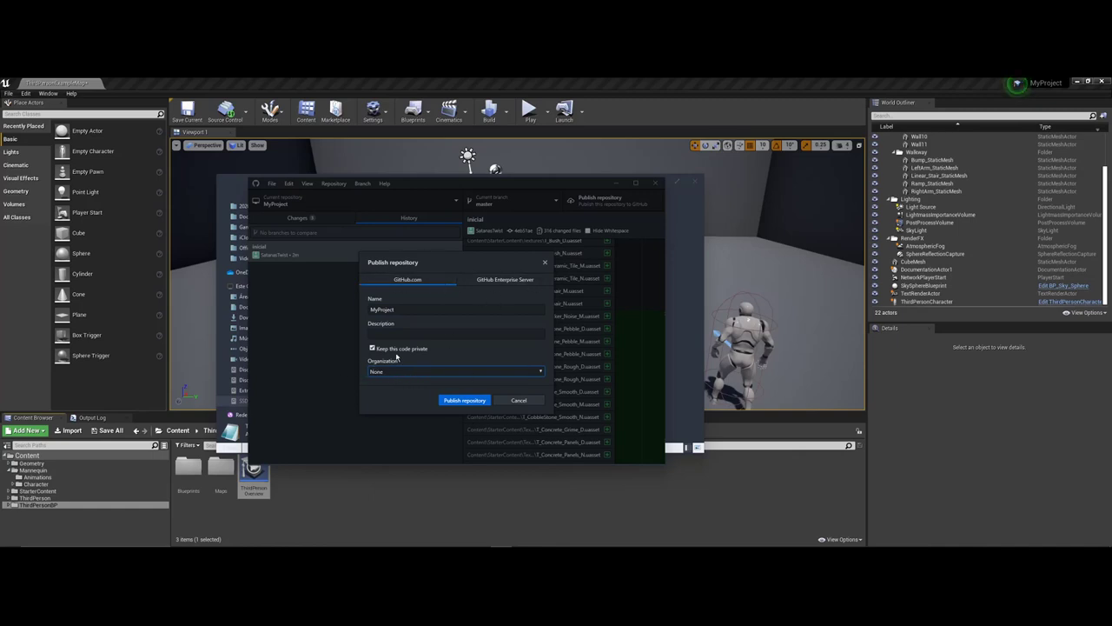
click(500, 282)
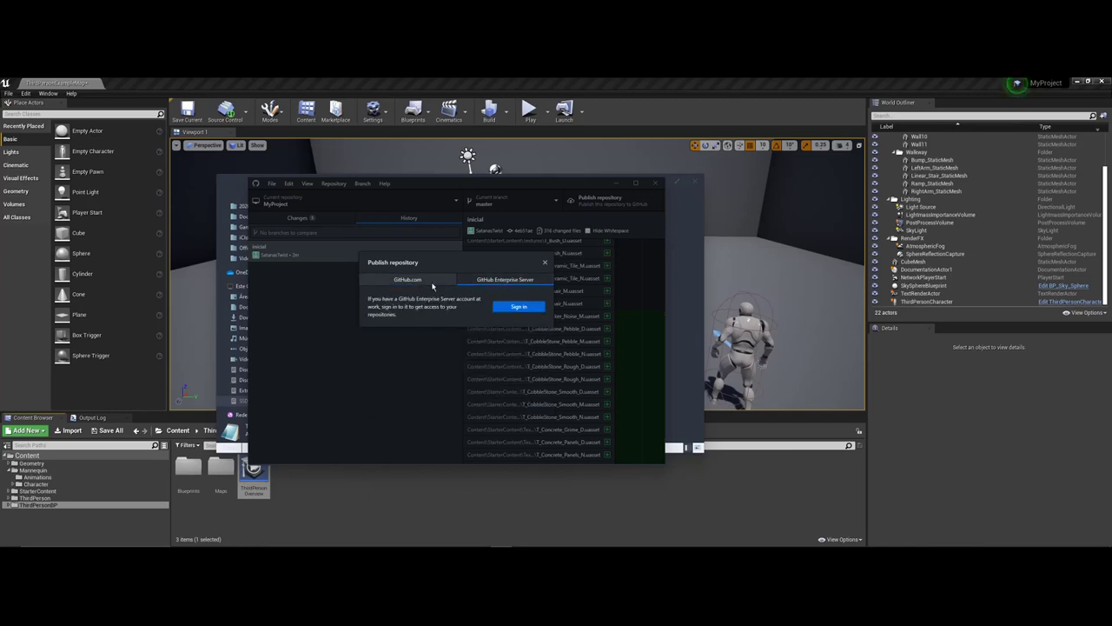
click(437, 282)
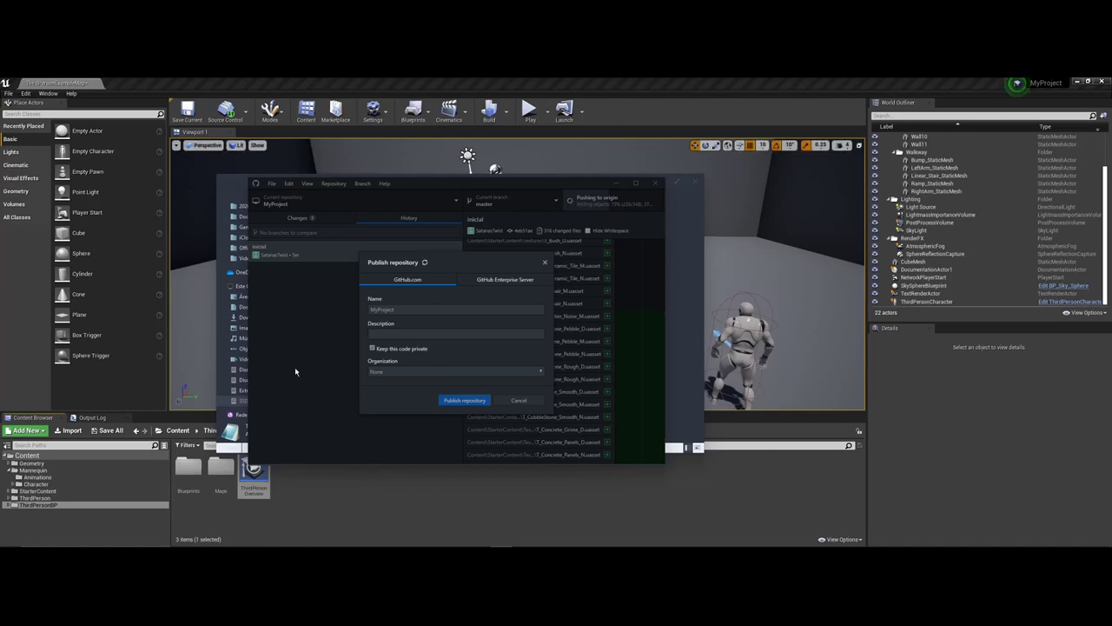
Step: Bring Chrome with the GitHub dashboard to the front
click(330, 538)
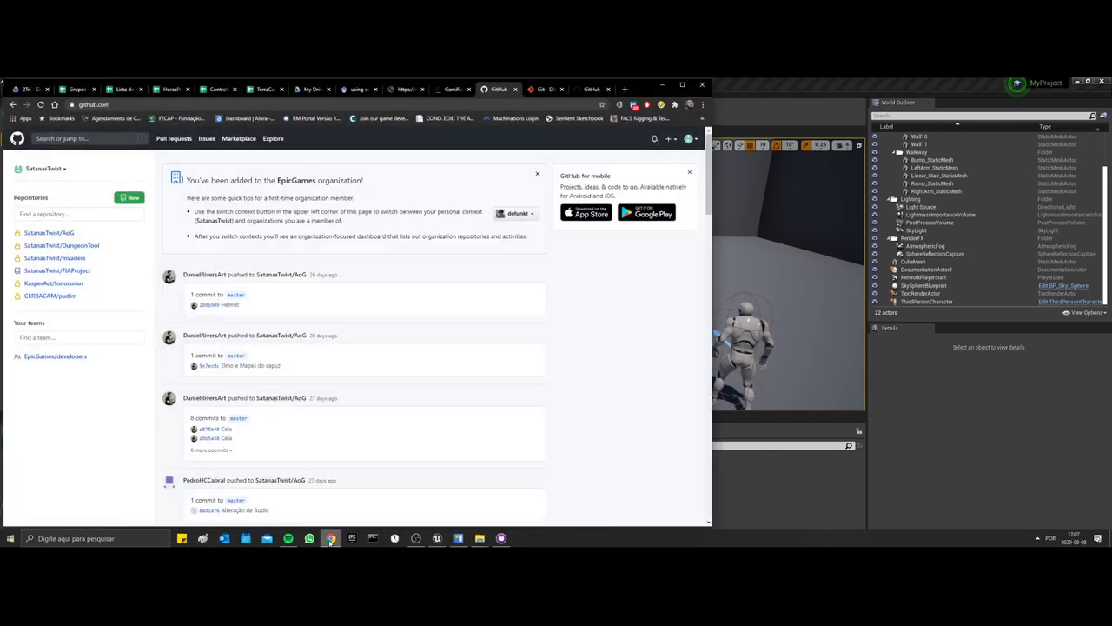
Step: Reload the dashboard, view private MyProject's quick-setup page, then return to Unreal
click(40, 104)
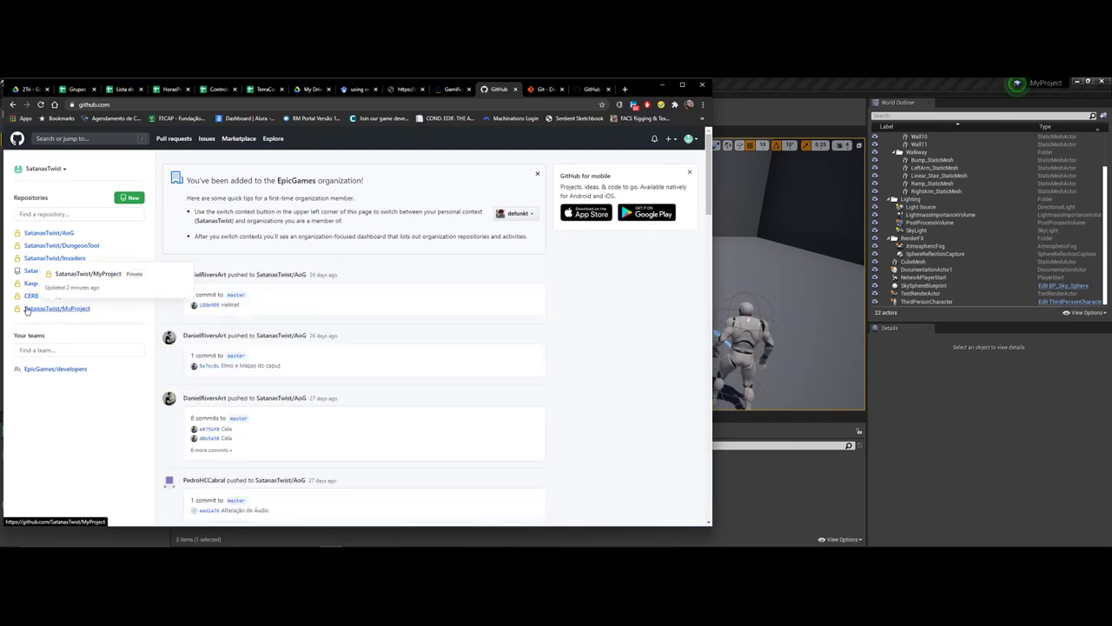
click(62, 310)
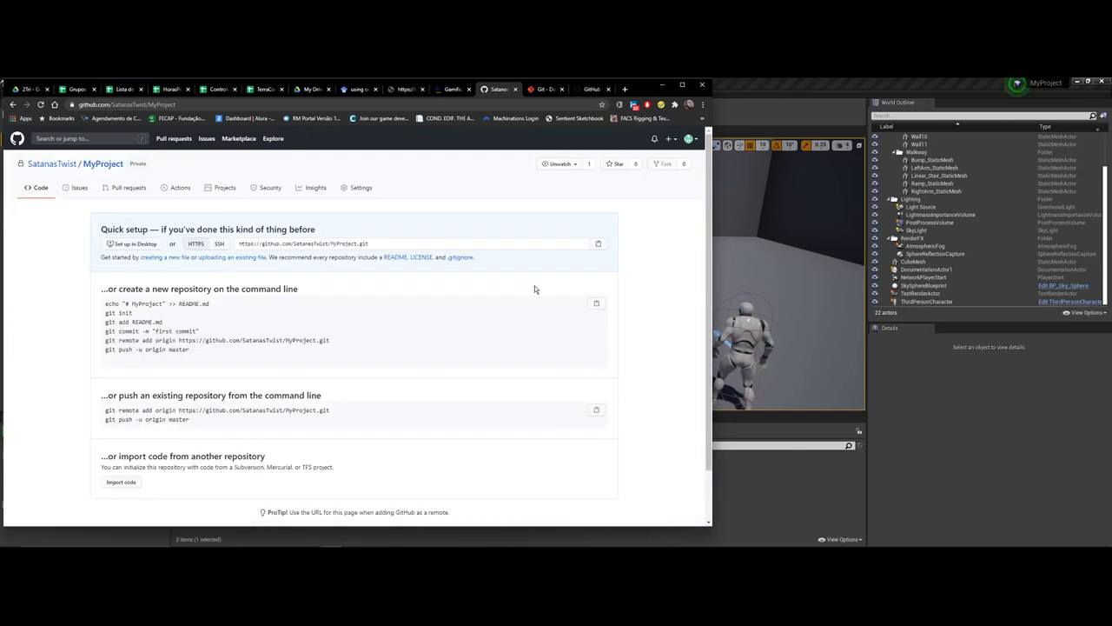
scroll(257, 361, down, 2)
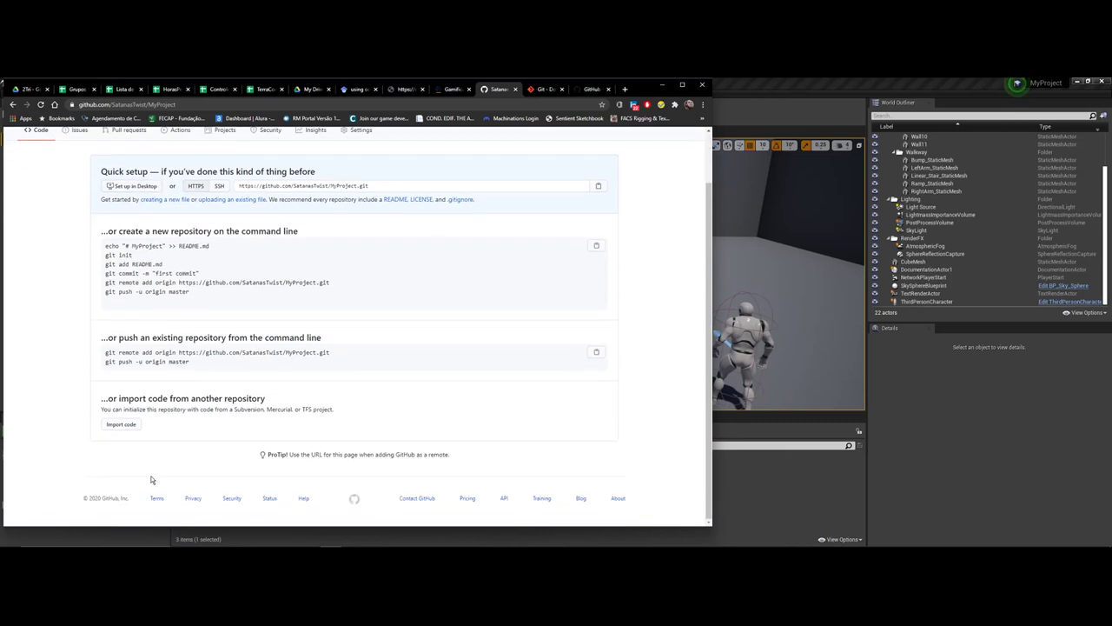
scroll(262, 349, up, 2)
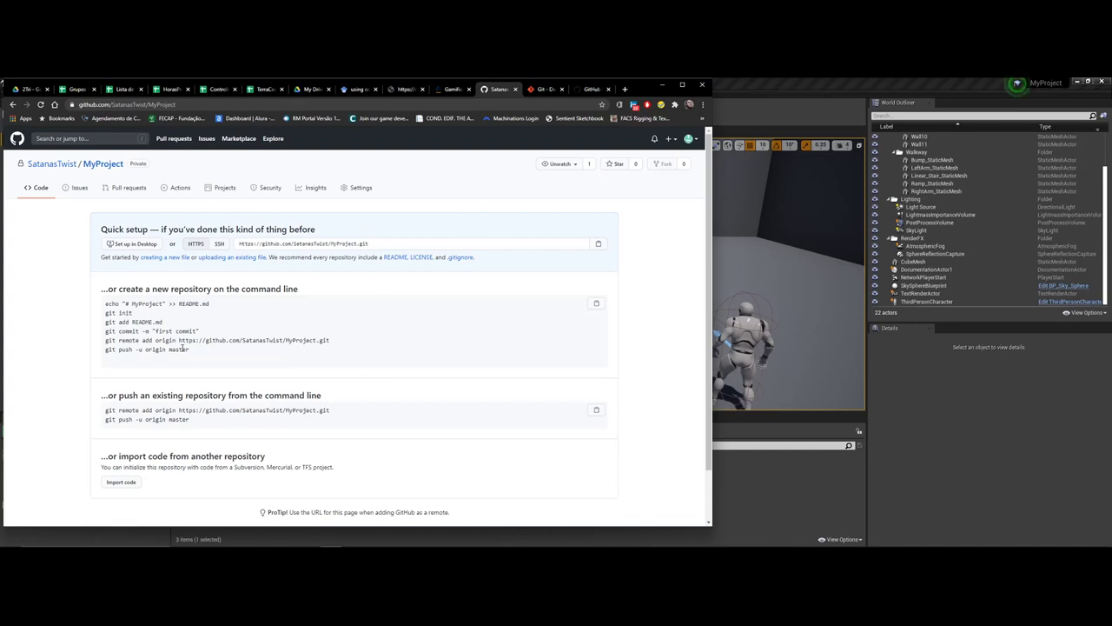
click(830, 80)
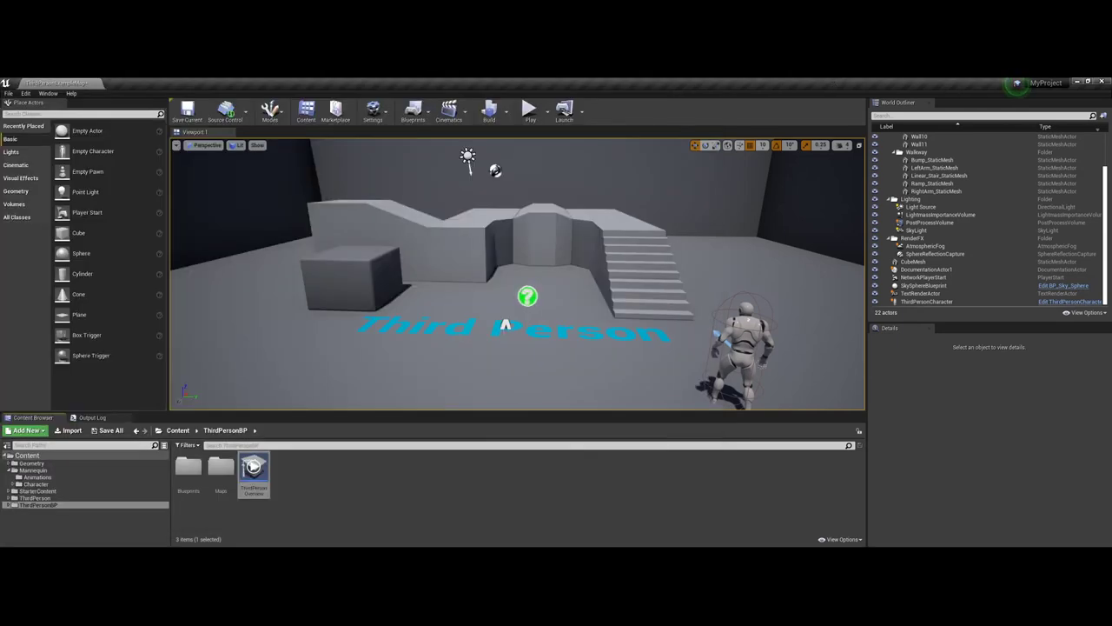
Step: Switch between GitHub Desktop and Unreal while MyProject's push to origin completes
key(alt+Tab)
key(alt+Tab)
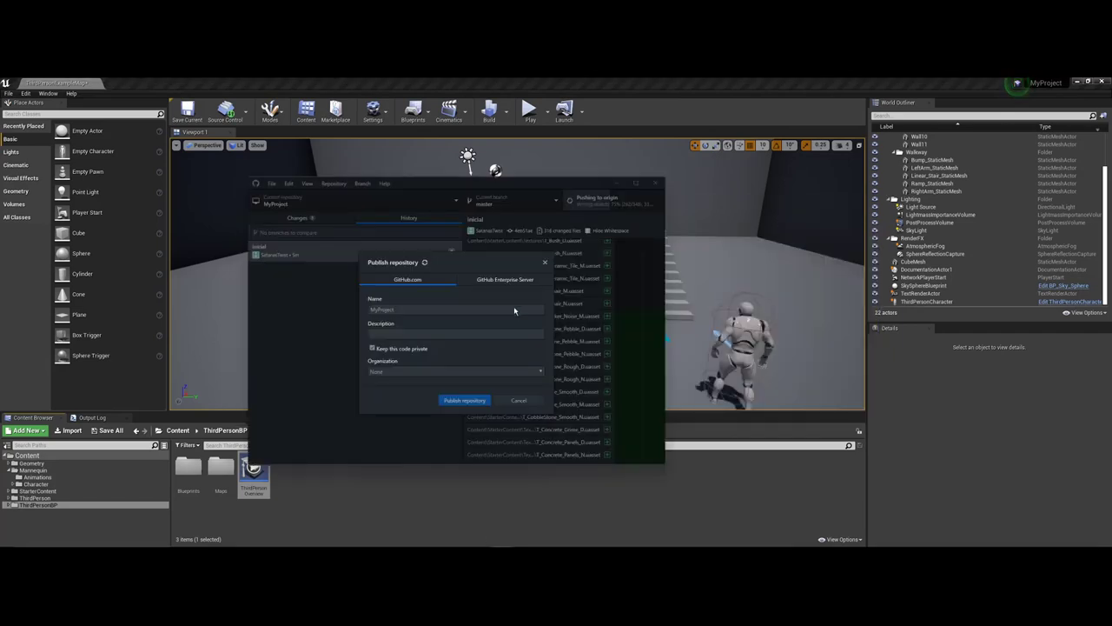
click(692, 84)
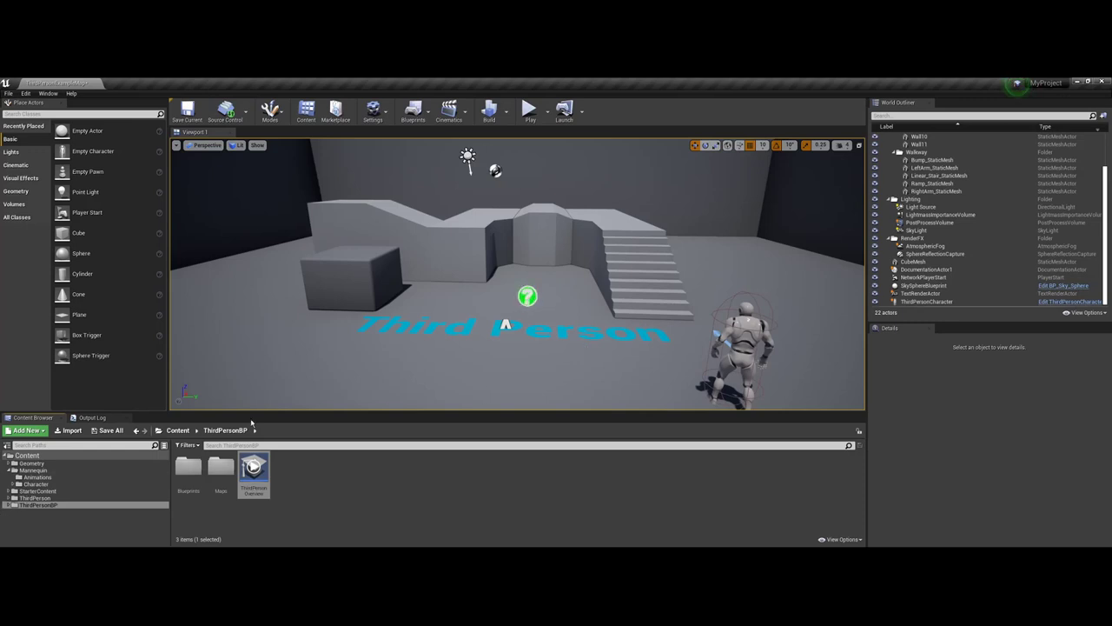
key(alt+Tab)
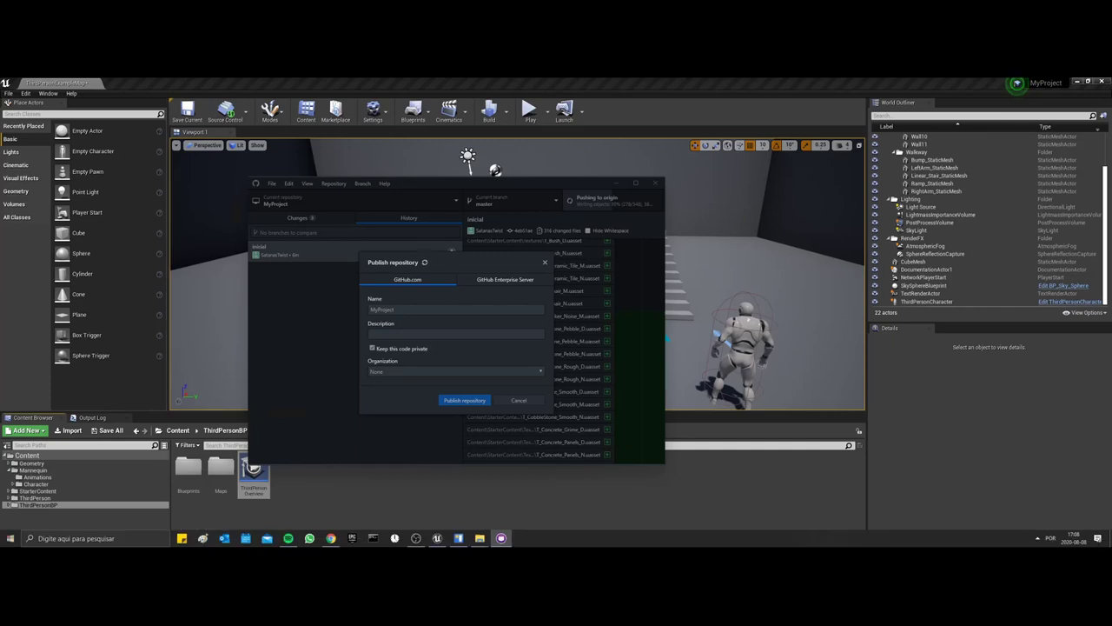
key(alt+Tab)
key(alt+Tab)
key(alt+Tab)
key(alt+Tab)
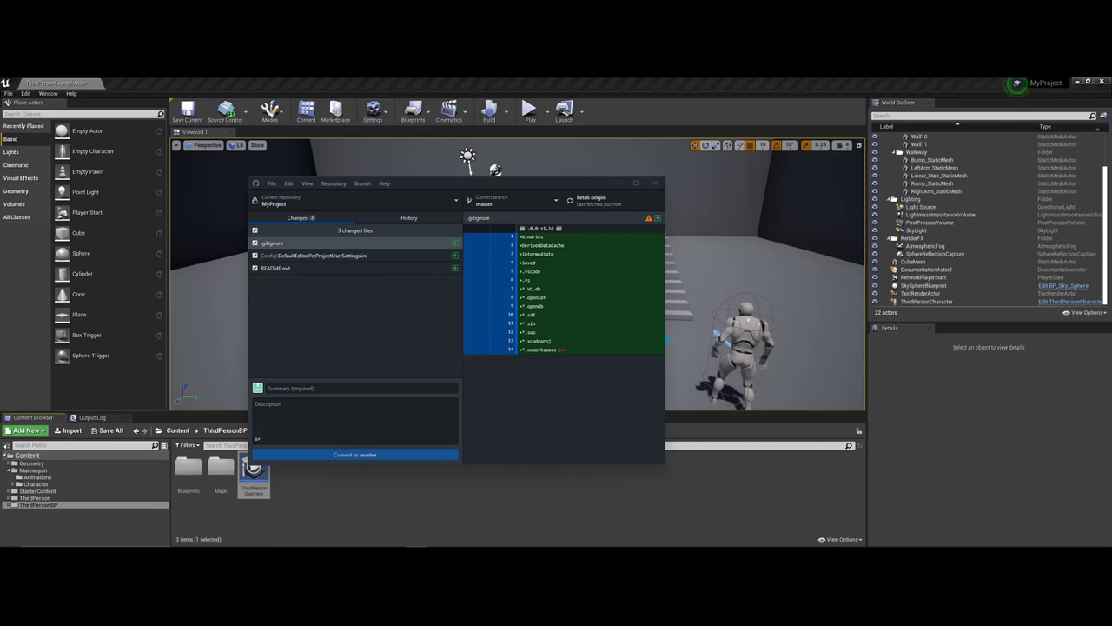
Step: Check History and Changes in GitHub Desktop, then reload MyProject's GitHub page in Chrome
click(368, 217)
click(294, 218)
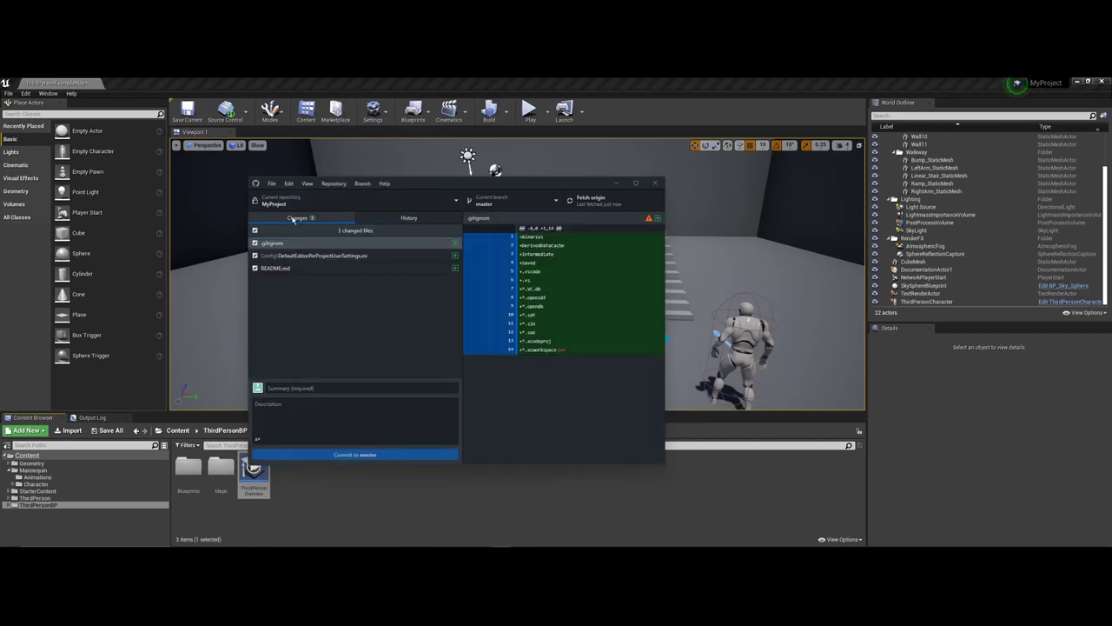
click(369, 218)
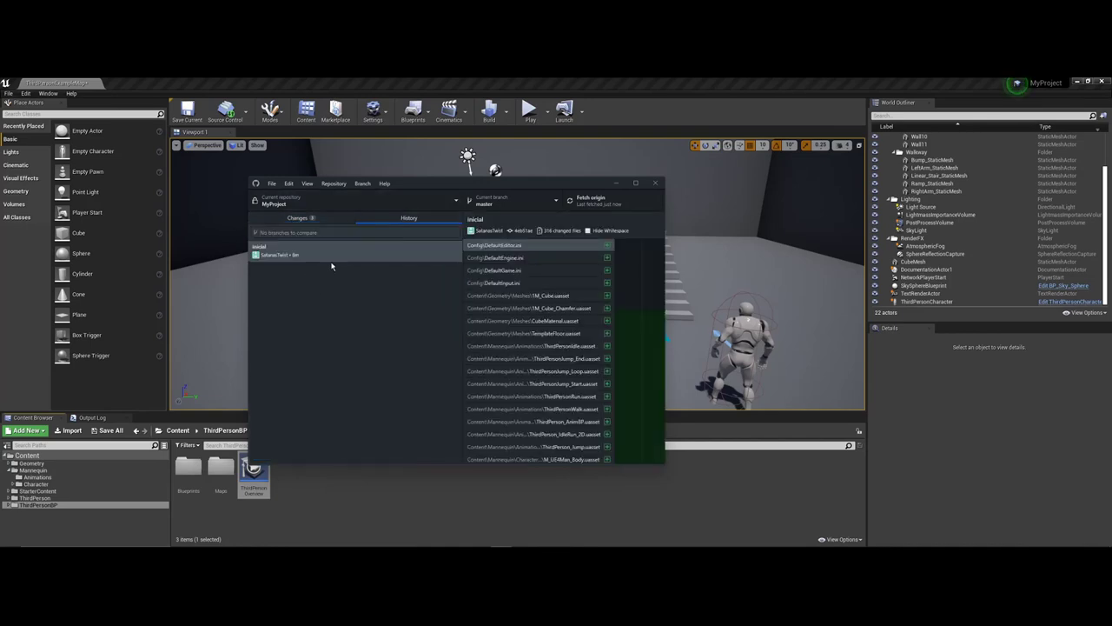
key(alt+Tab)
key(alt+Tab)
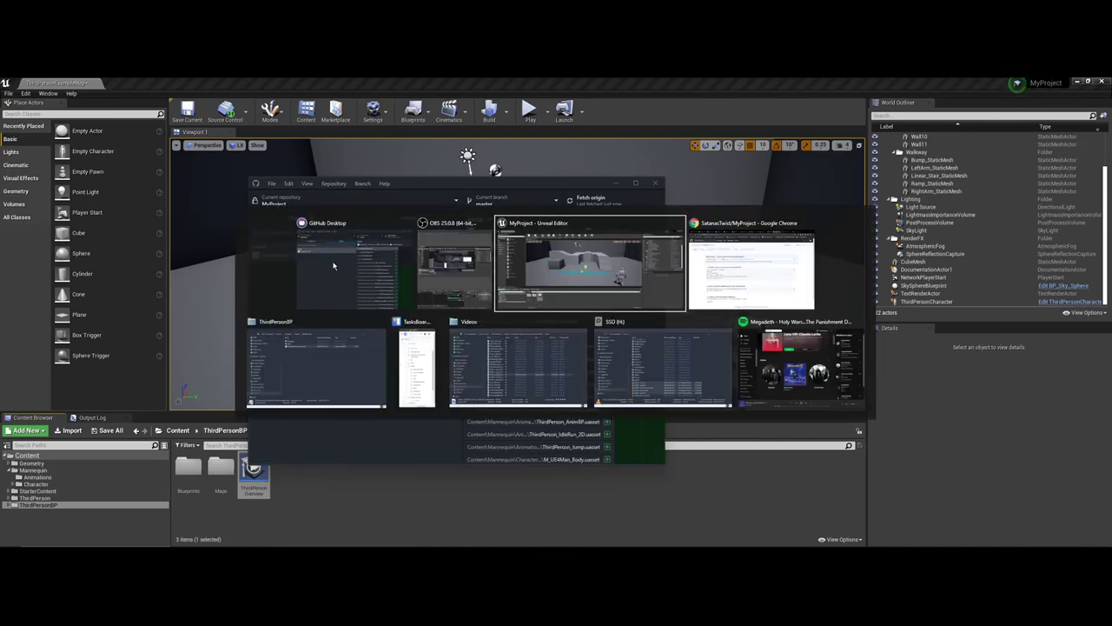
click(41, 106)
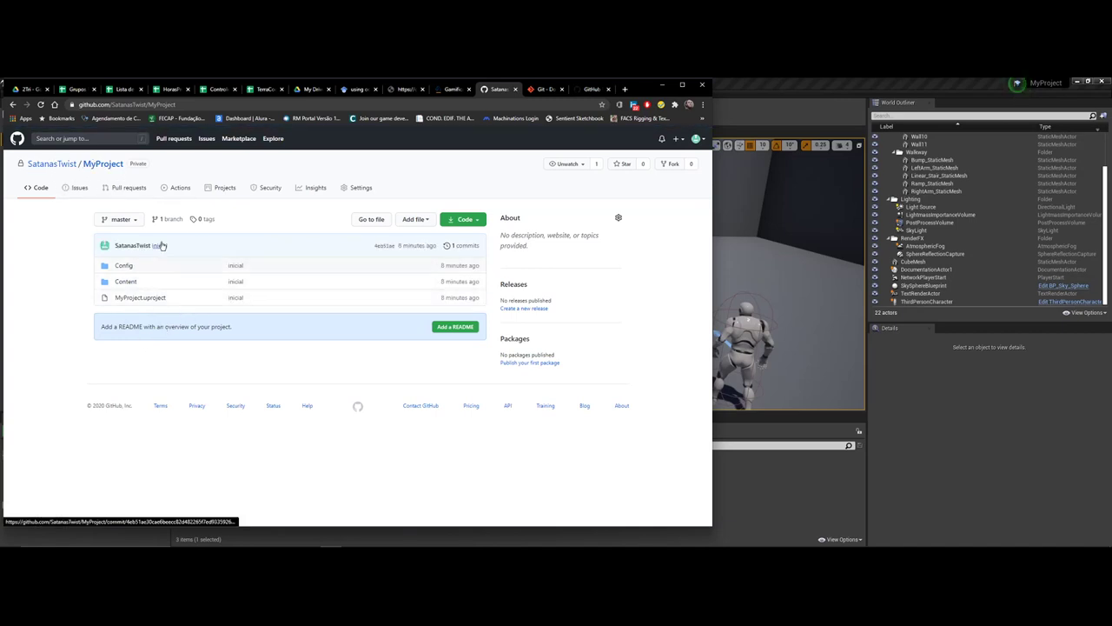
Step: Browse MyProject's Content and Config folders on GitHub, reload, and switch back to Unreal
click(134, 283)
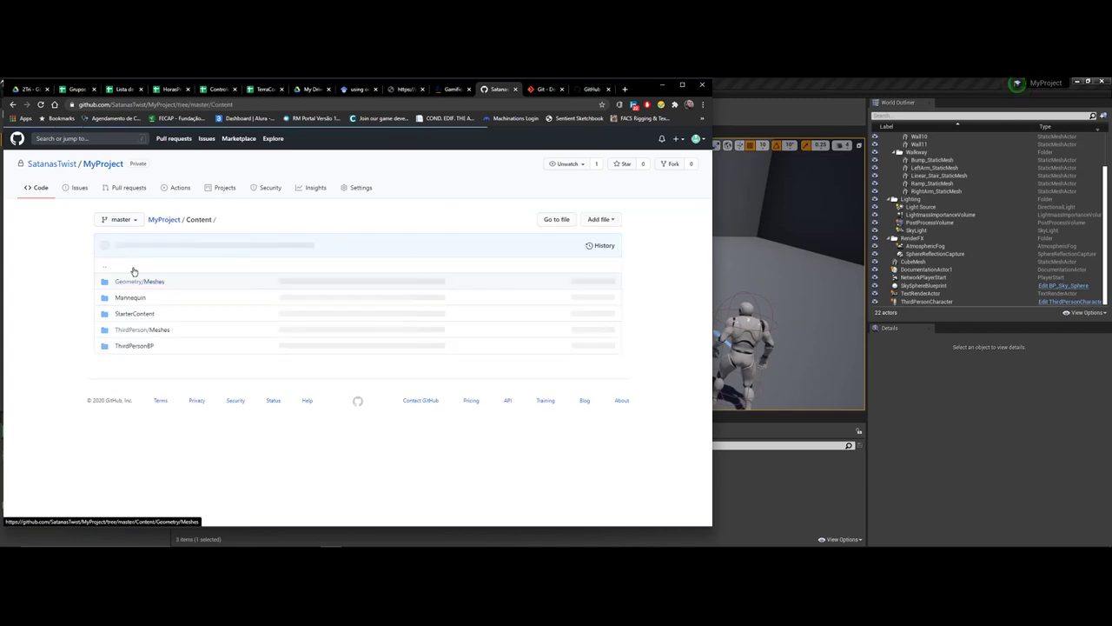
click(175, 222)
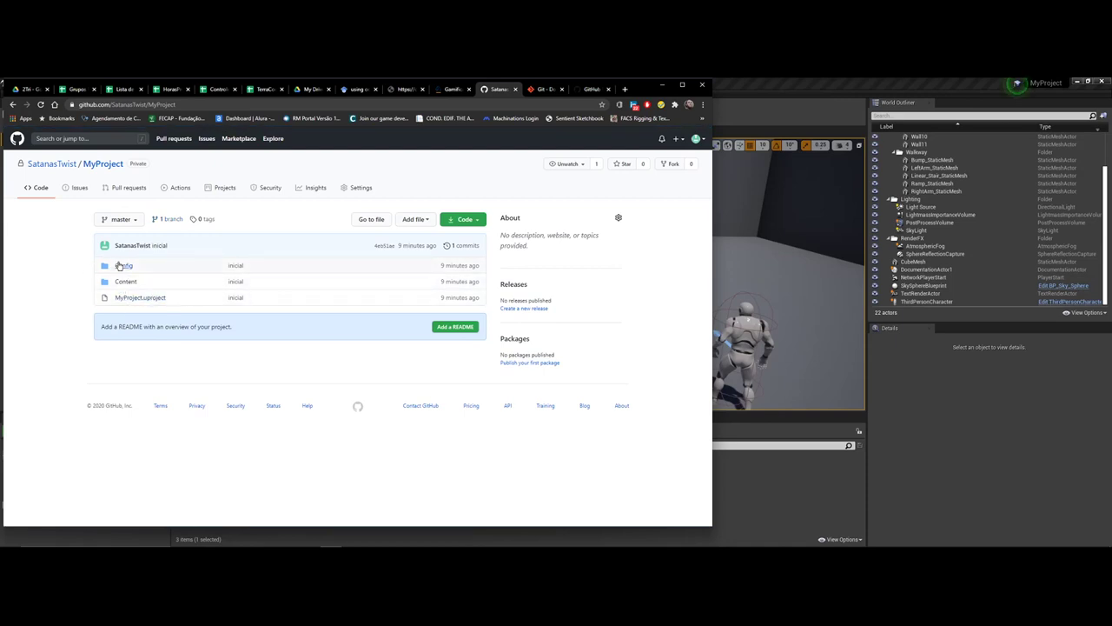
click(122, 265)
click(157, 219)
click(40, 104)
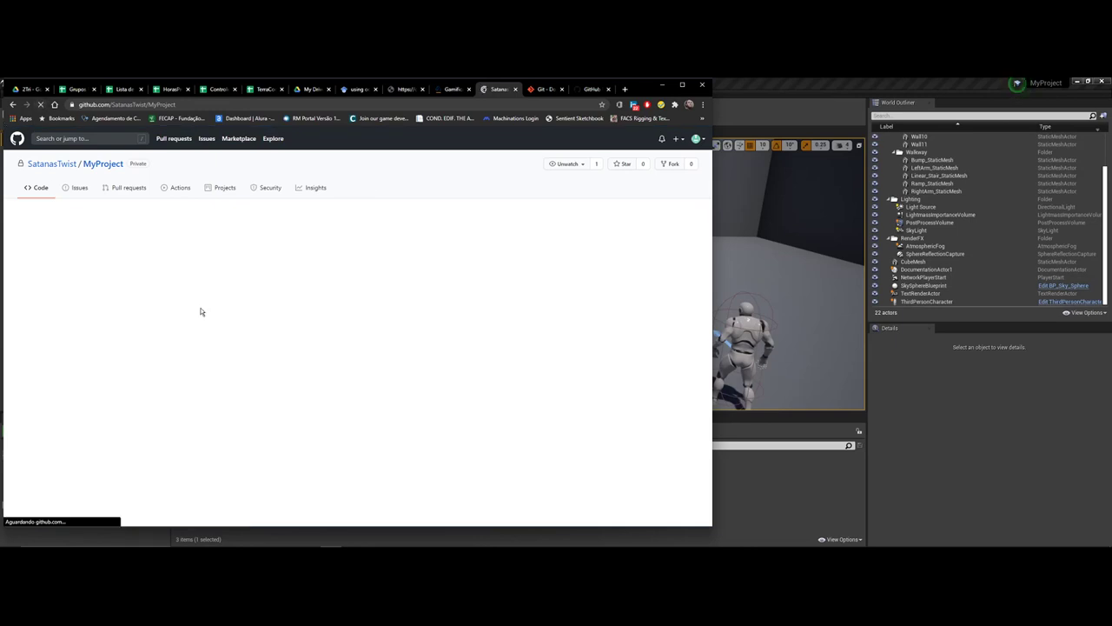
key(alt+Tab)
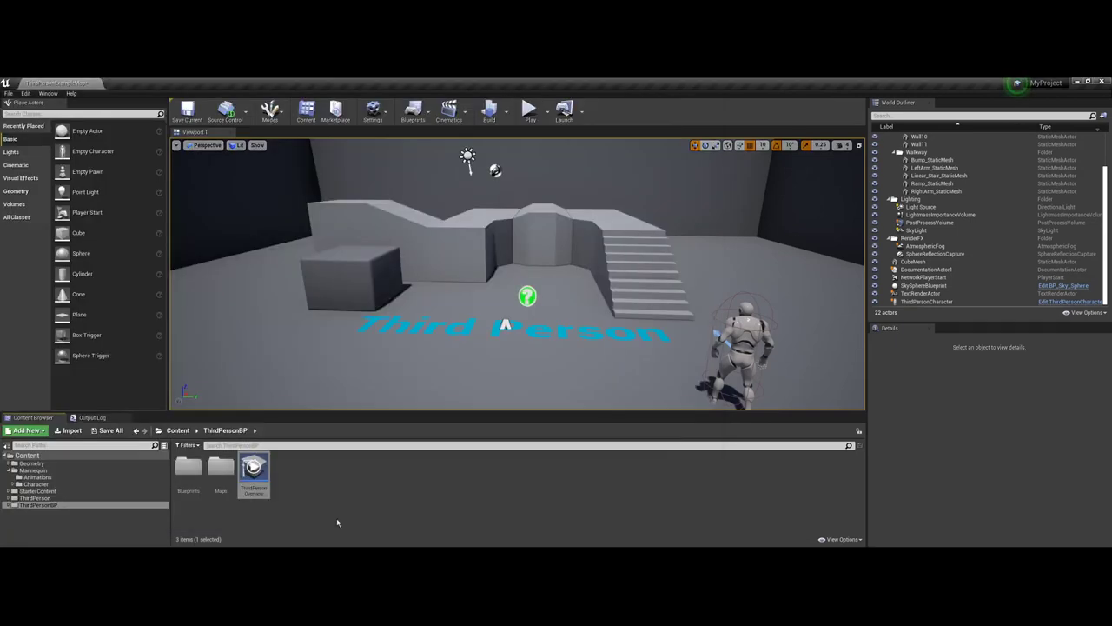
Step: Commit the three changed files to master with summary 'dx' and push them to origin
key(alt+Tab)
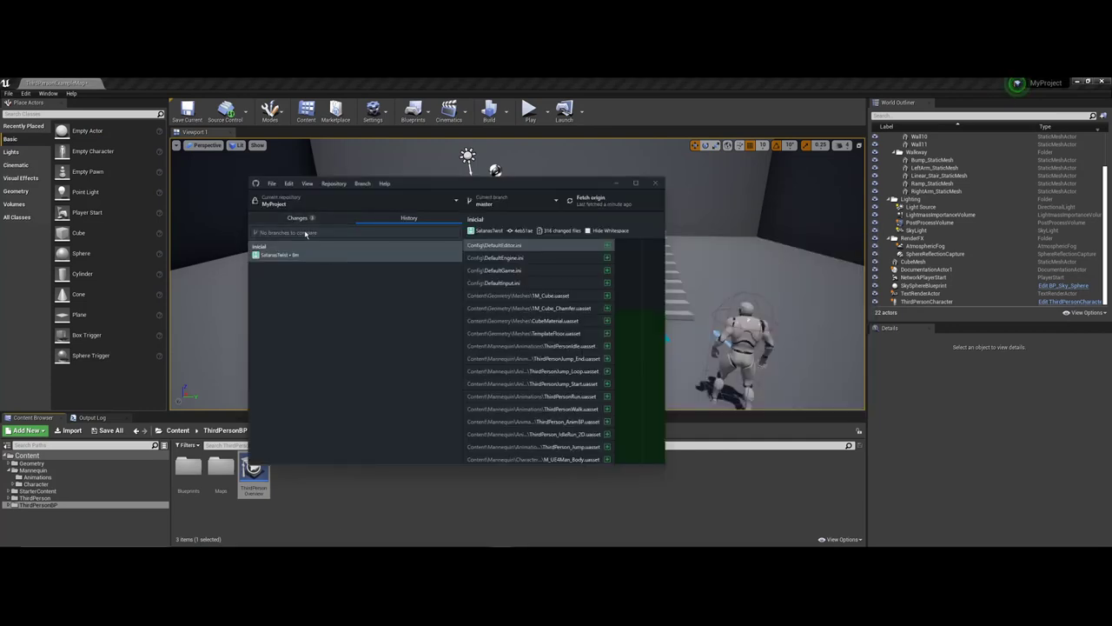
click(294, 218)
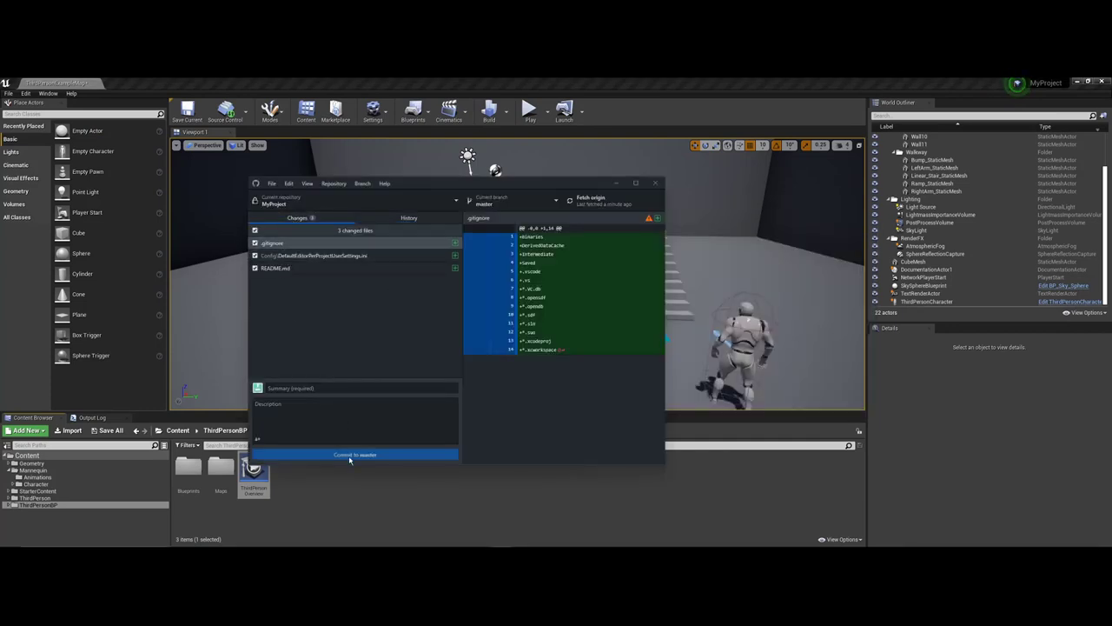
click(308, 395)
text(dx)
click(336, 457)
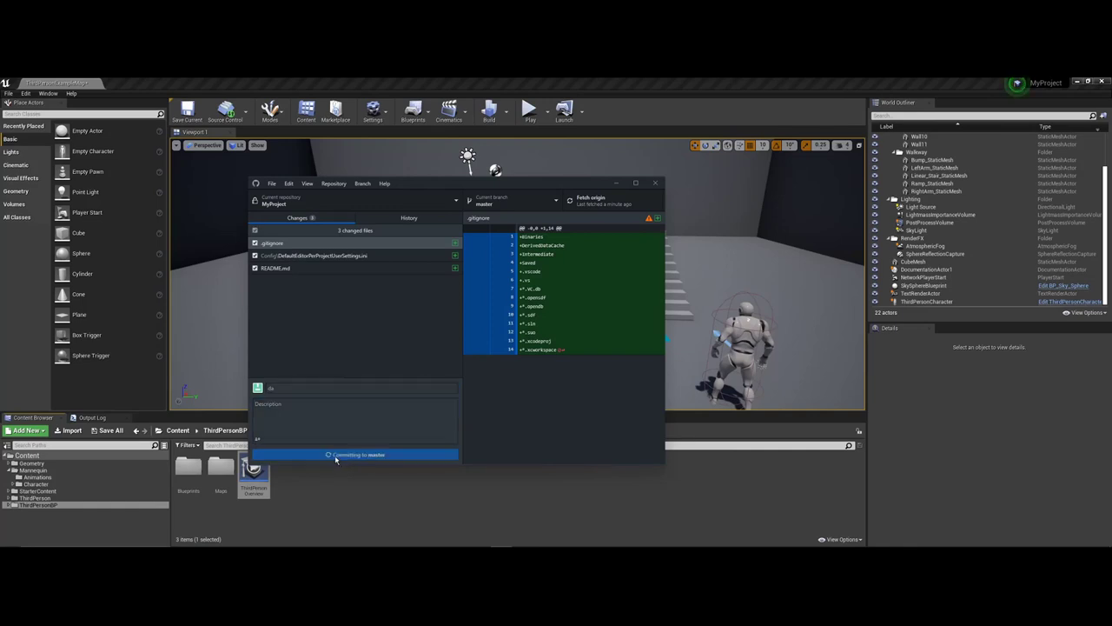
click(613, 201)
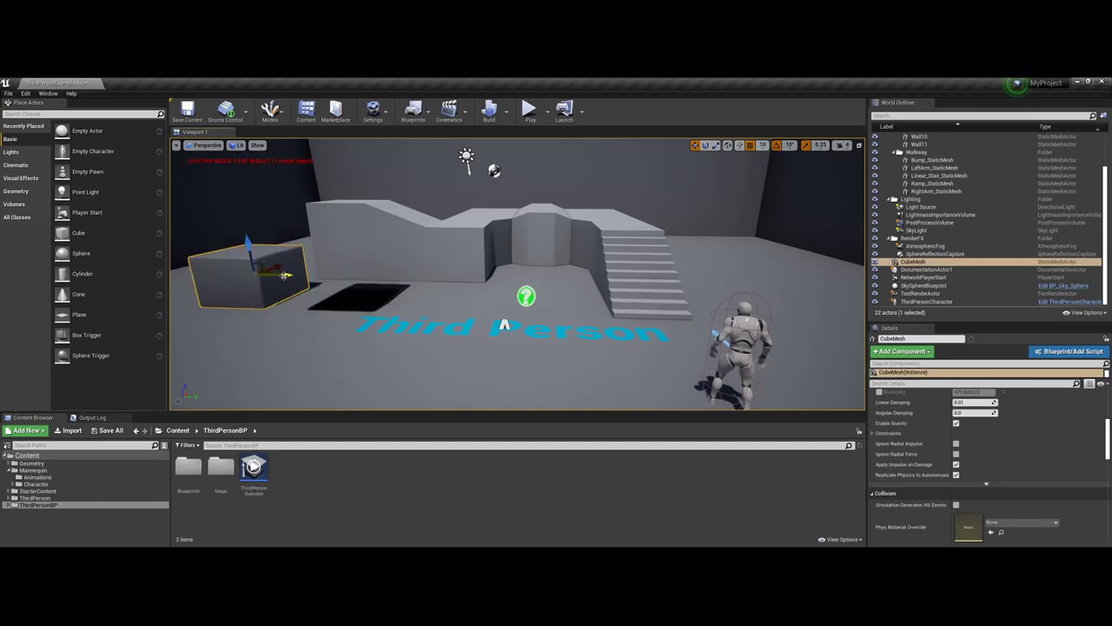
Step: Save ThirdPersonExampleMap and its BuiltData with Save All, then save them again after moving the cube
click(110, 431)
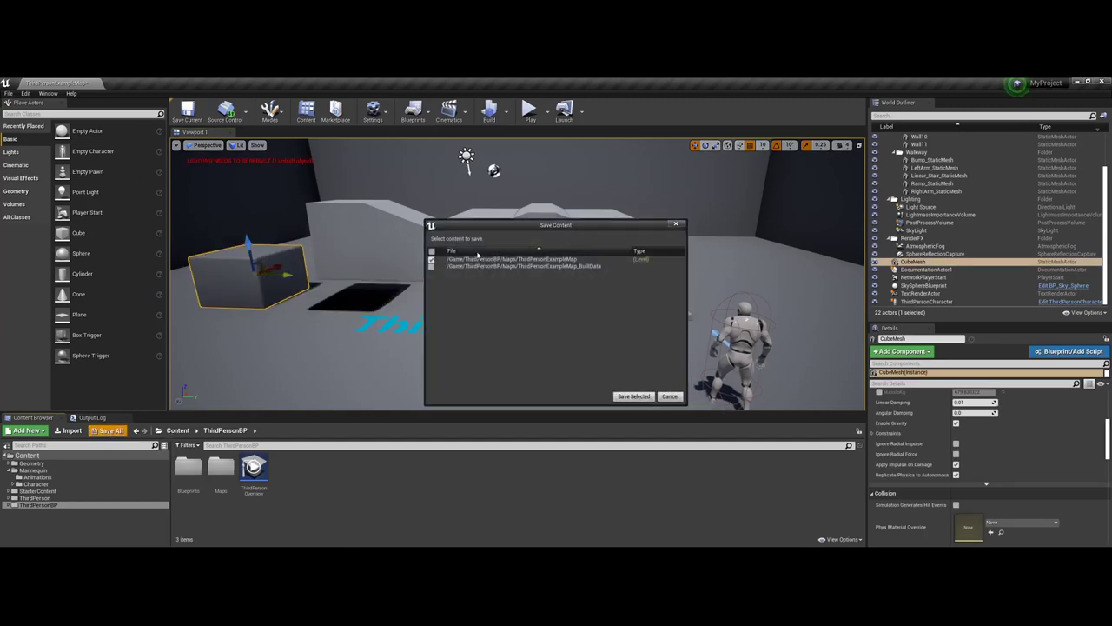
click(633, 396)
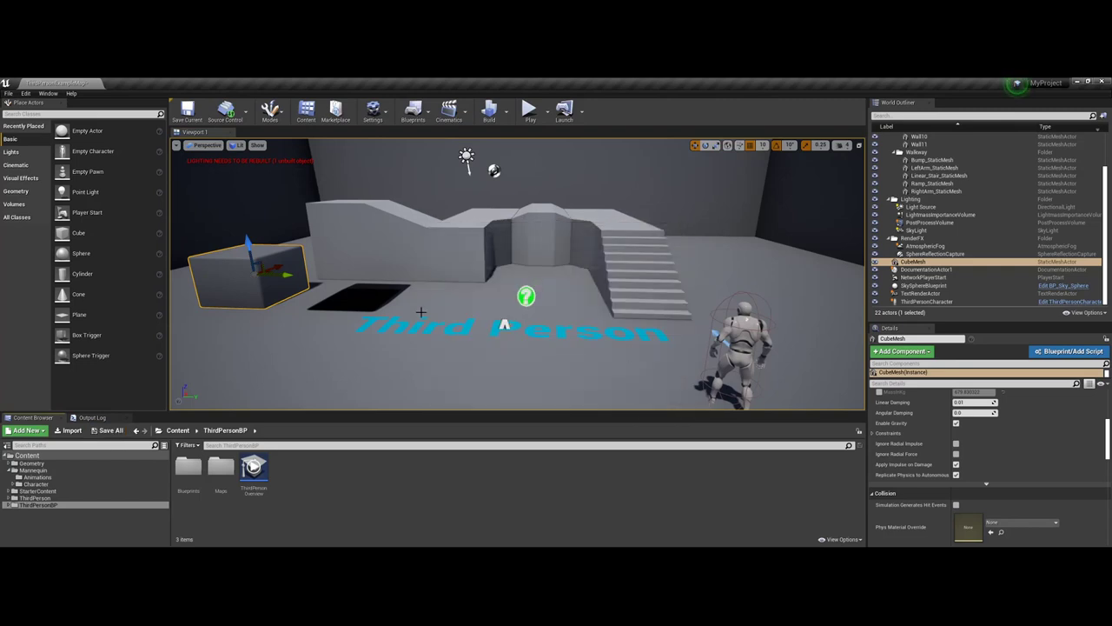
key(alt+Tab)
key(Tab)
key(Tab)
key(Tab)
key(Tab)
key(Tab)
key(Tab)
key(Tab)
key(Tab)
click(106, 430)
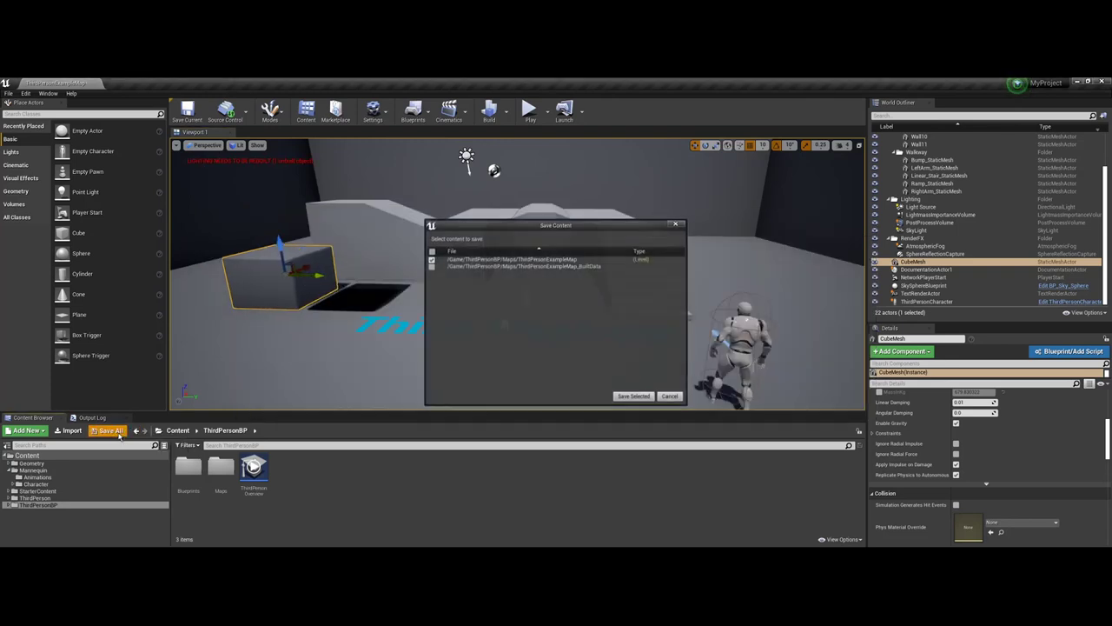
click(633, 396)
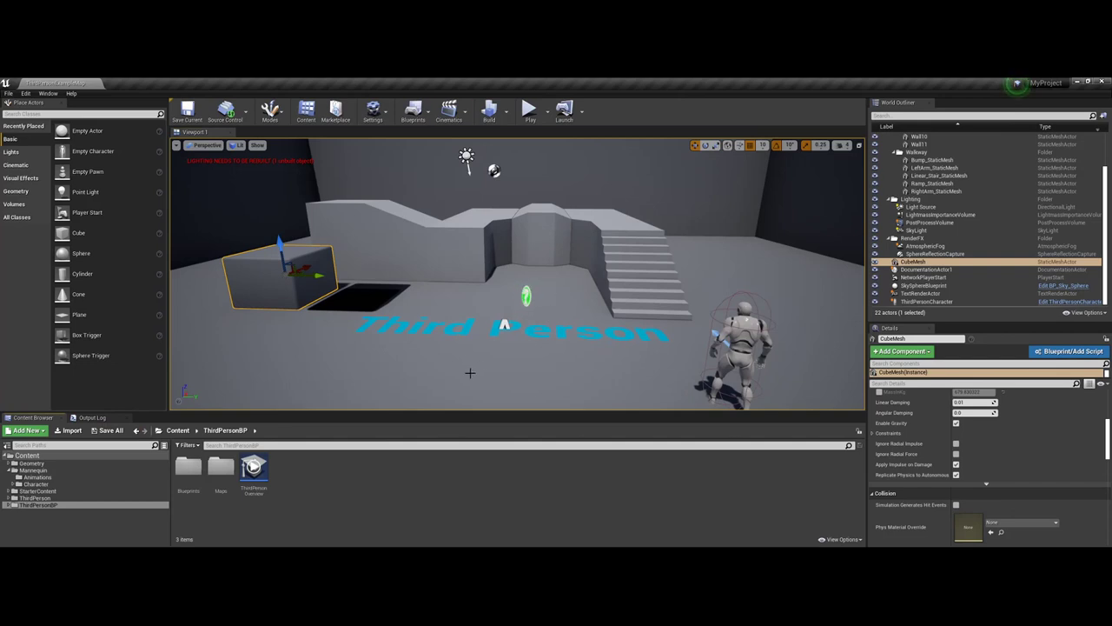
Step: Bring GitHub Desktop forward to see the map and BuiltData listed as changed files
key(alt+Tab)
key(alt+Tab)
key(alt+Tab)
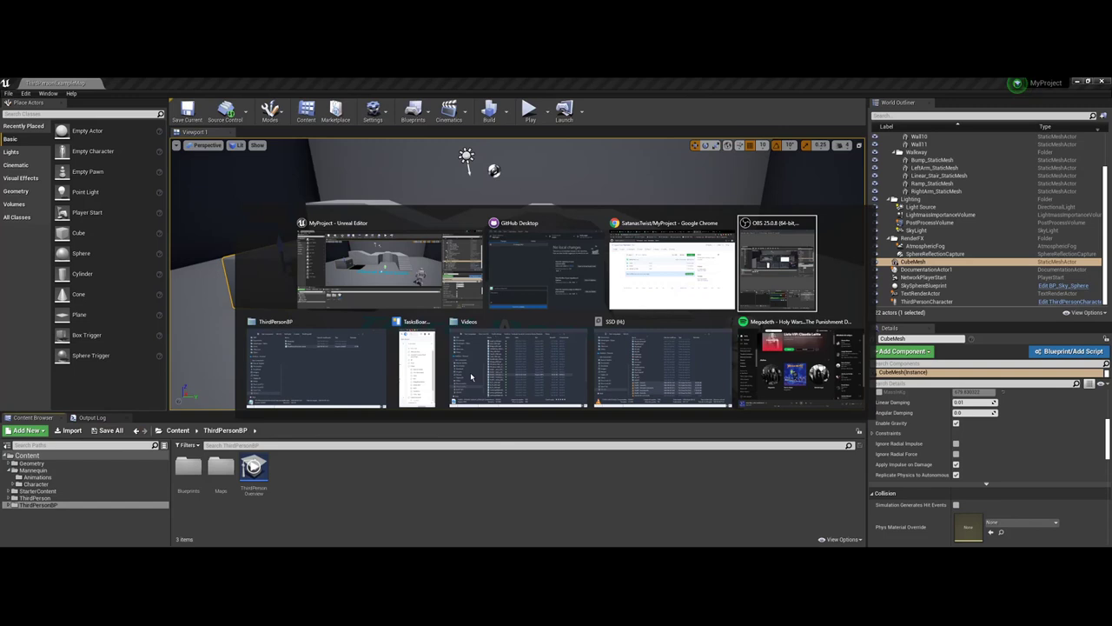
key(alt+Tab)
key(alt+Tab)
key(alt+Tab)
key(alt+Tab)
key(alt+Tab)
key(alt+Tab)
key(alt+Tab)
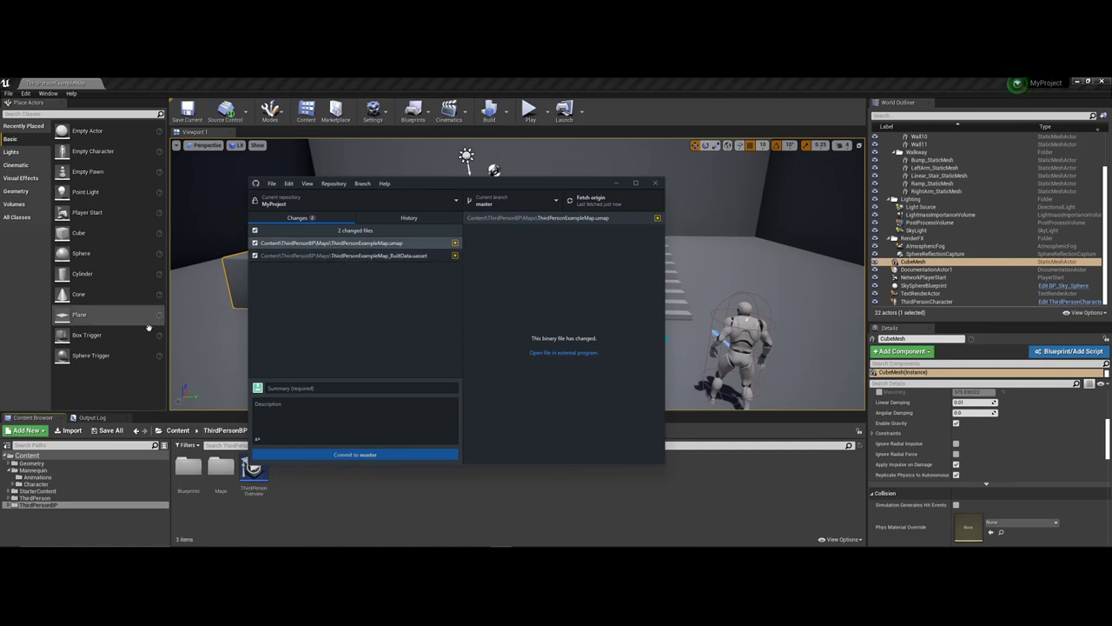
Step: Exclude the BuiltData file from the commit and add it to .gitignore
click(256, 257)
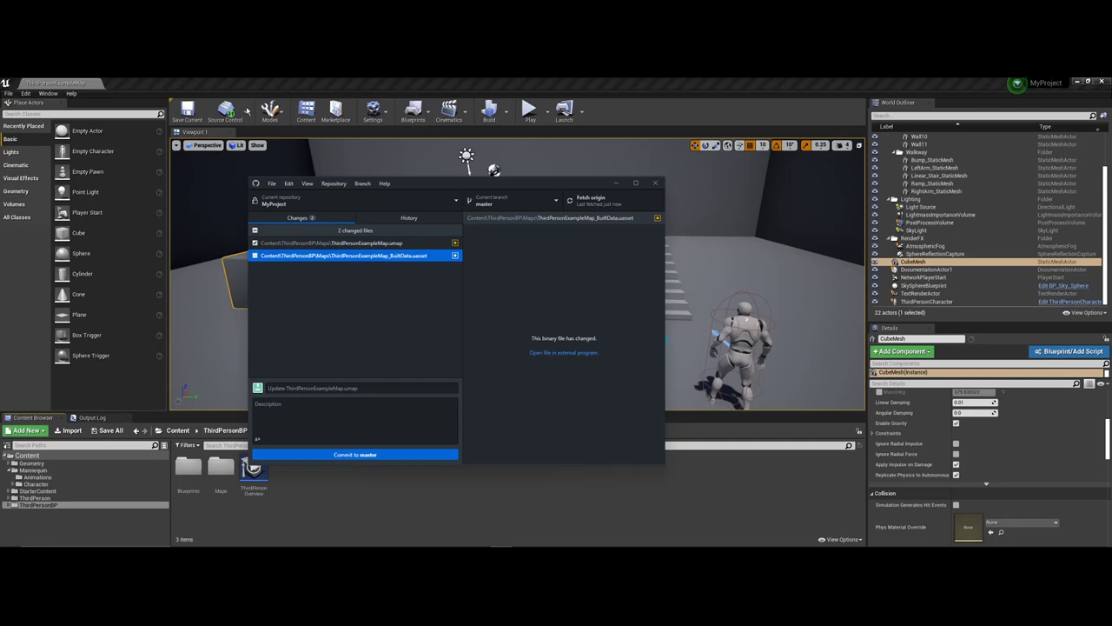
click(246, 111)
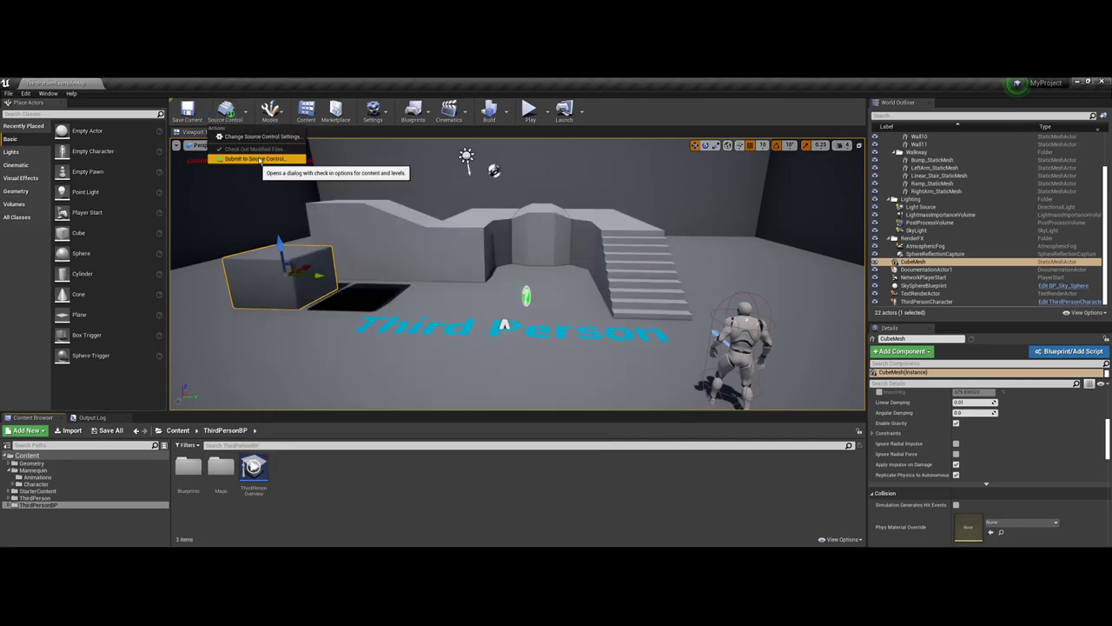
key(alt+Tab)
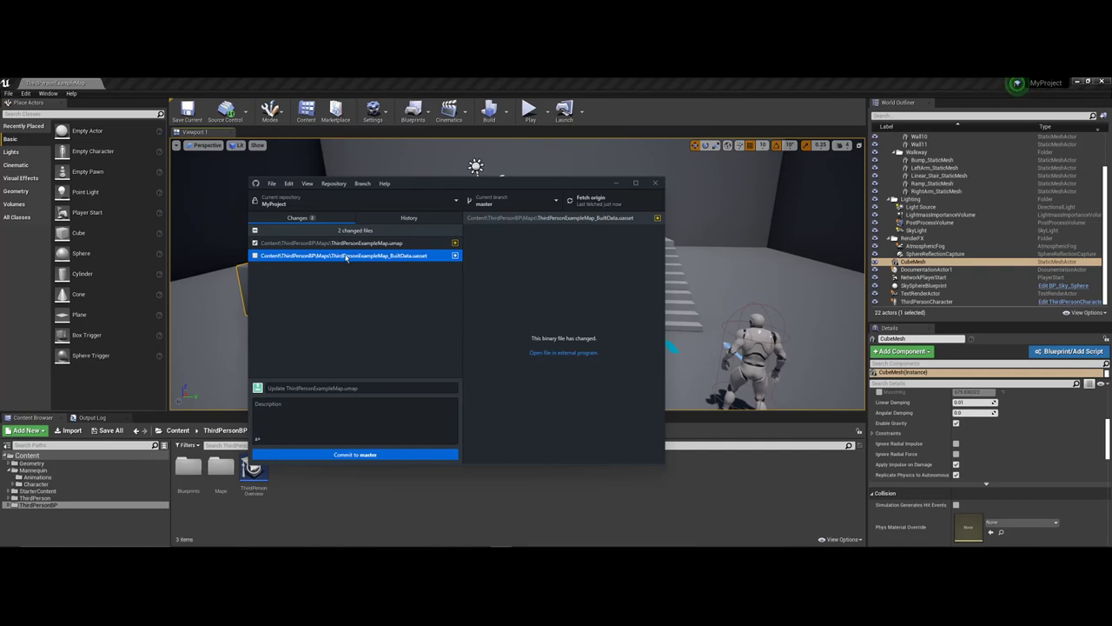
right_click(348, 258)
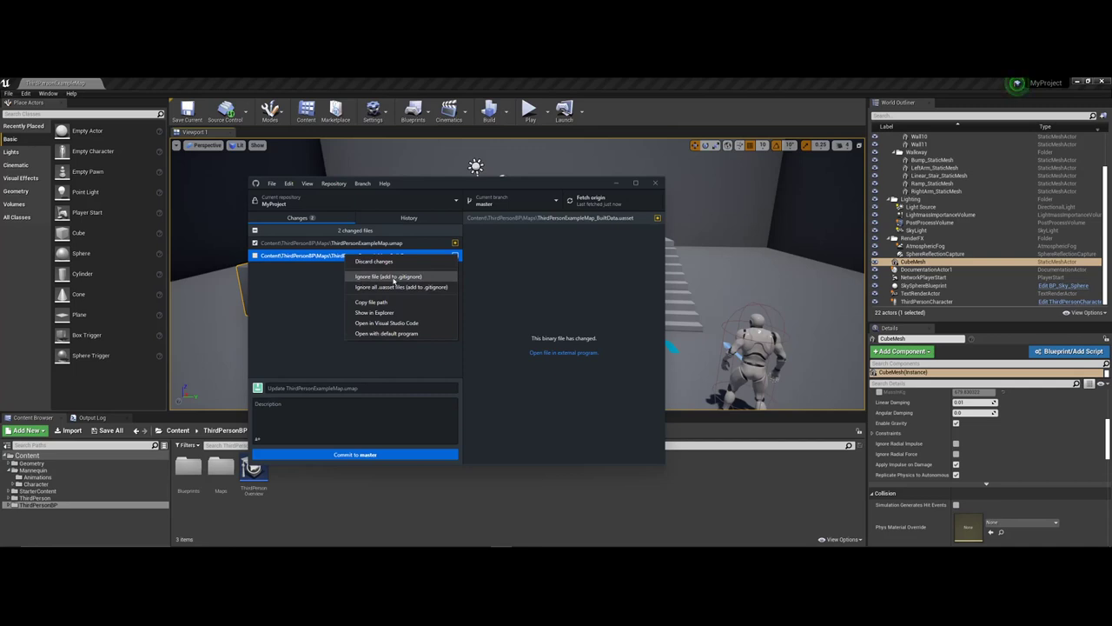
click(421, 278)
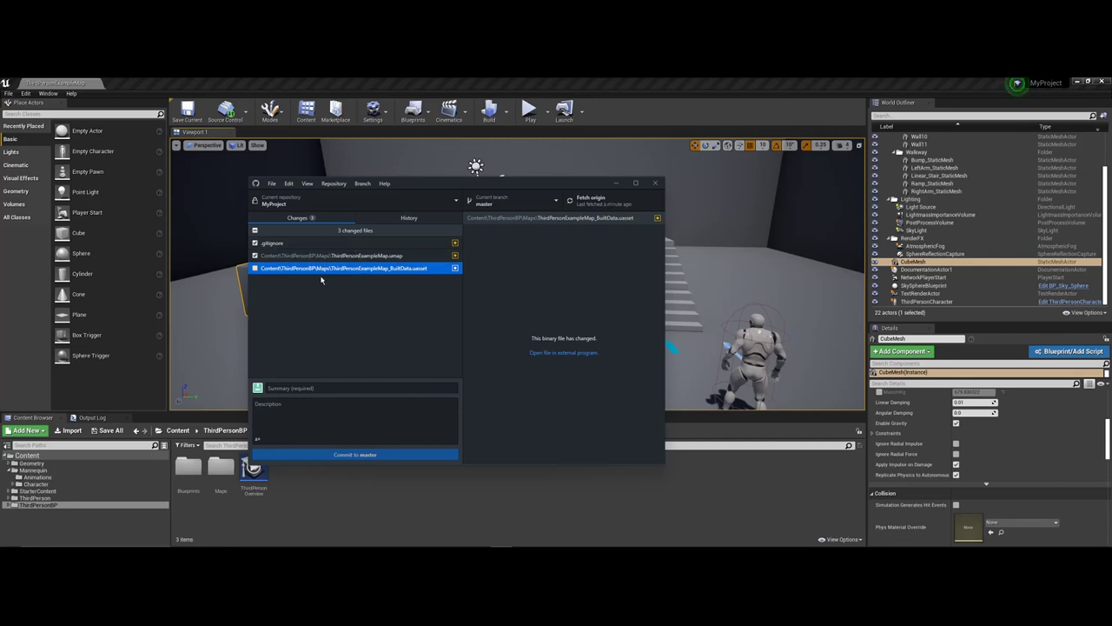
Step: Commit .gitignore and ThirdPersonExampleMap.umap to master with summary 'd'
click(324, 391)
text(d)
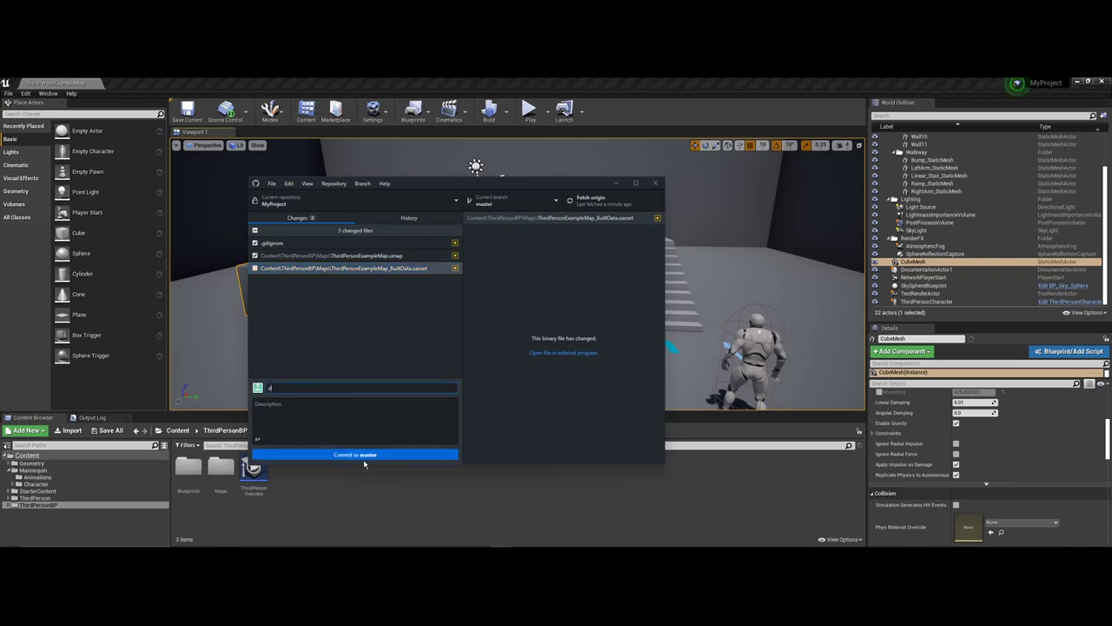
click(355, 456)
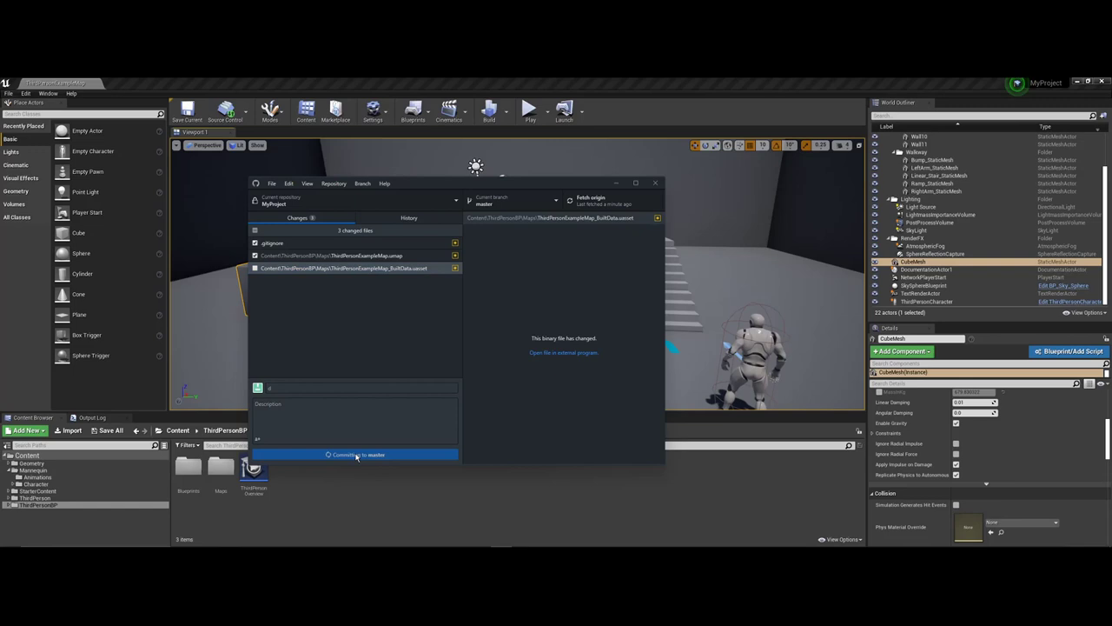
key(alt+Tab)
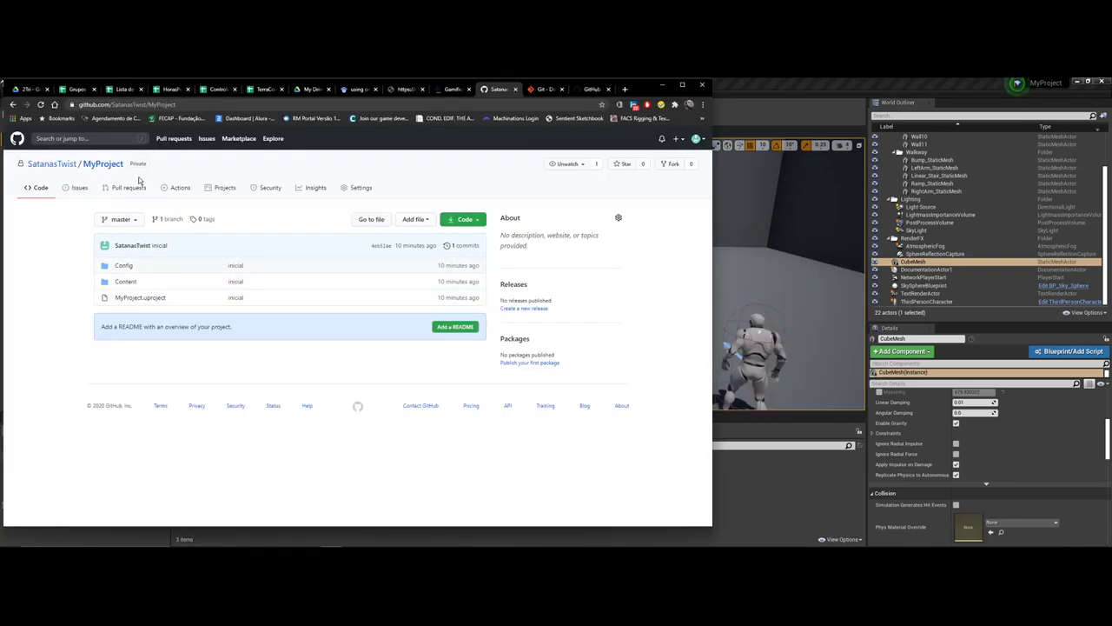
Step: On GitHub, add 'Plugins' after Saved in .gitignore and commit the edit directly to master
click(40, 104)
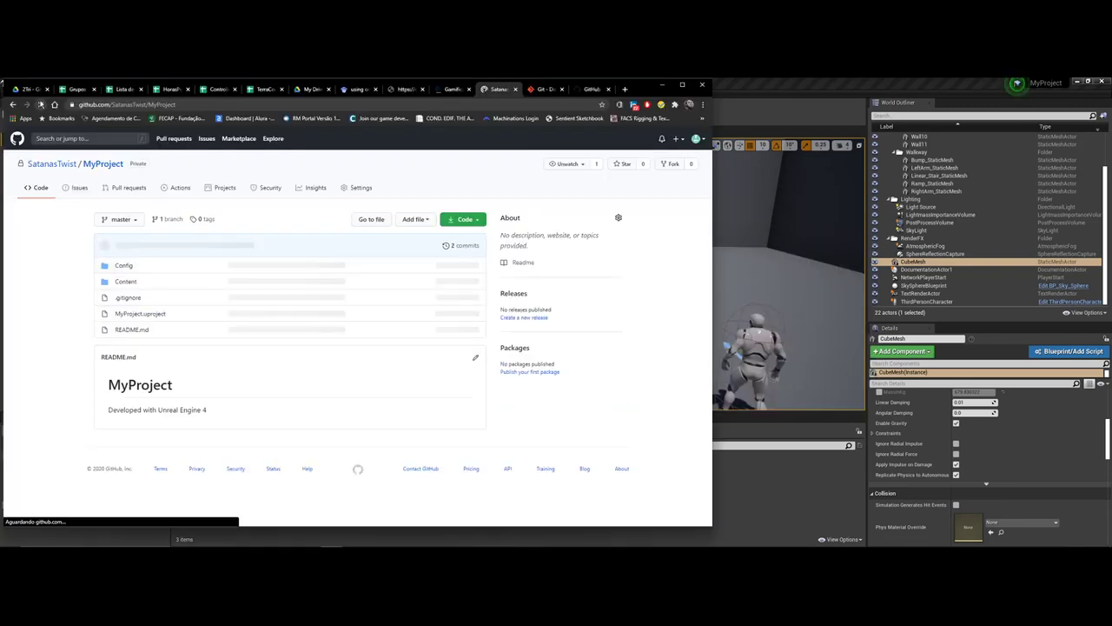
click(128, 298)
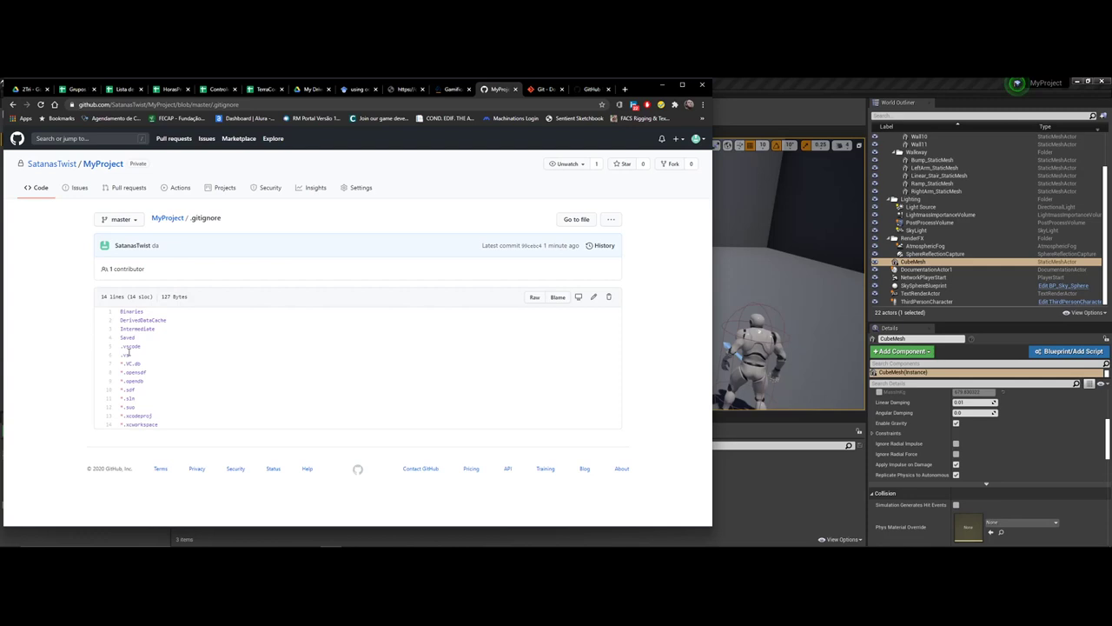
click(594, 296)
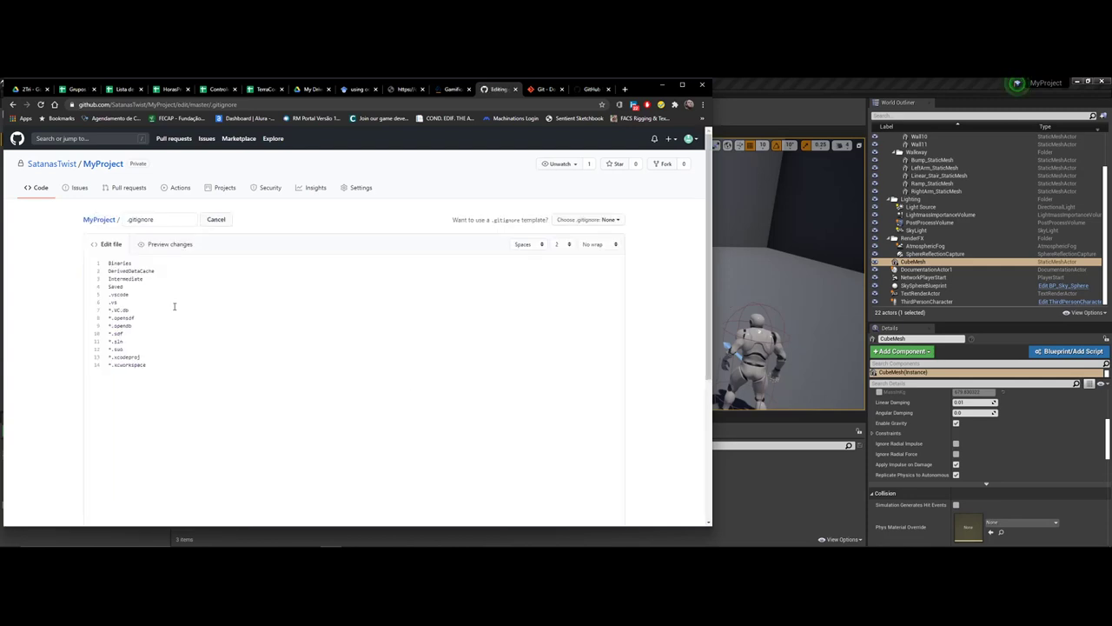
key(Return)
scroll(484, 350, down, 3)
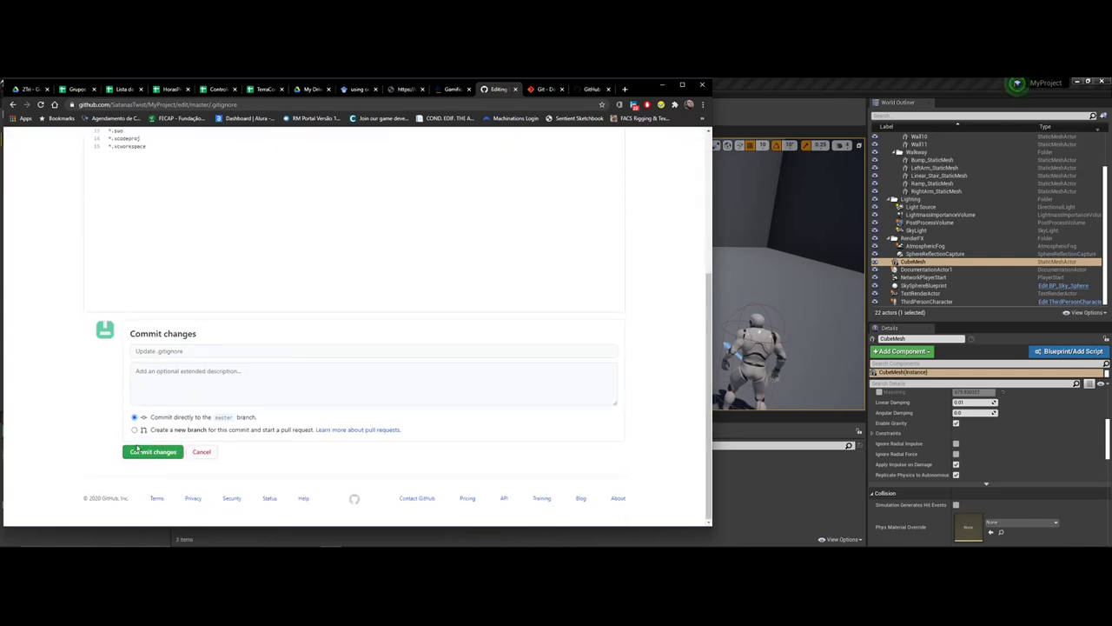
click(137, 453)
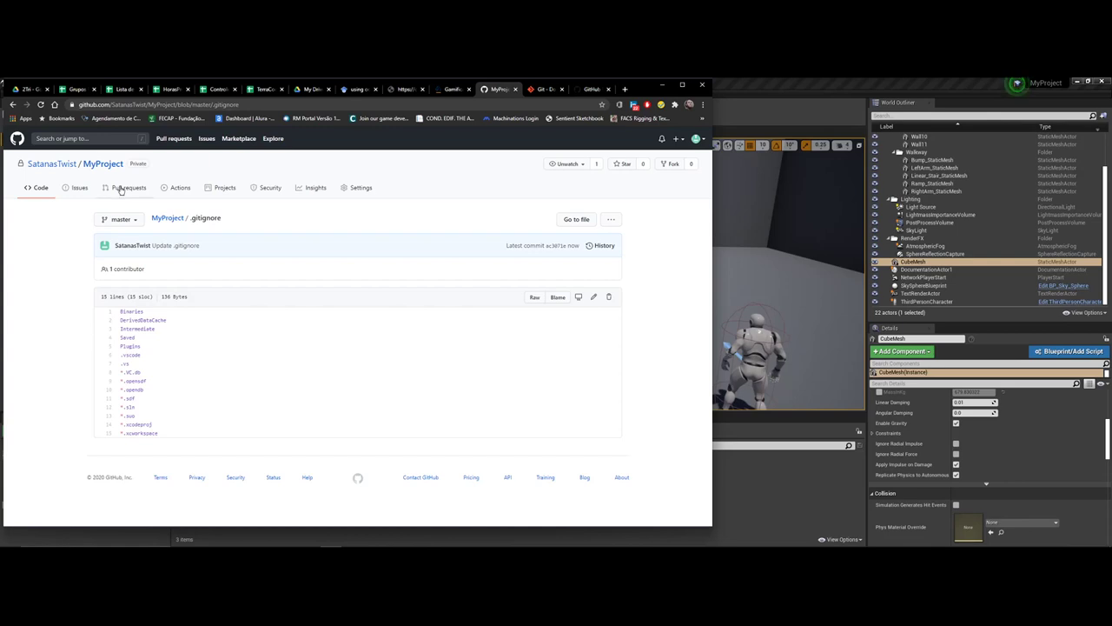
click(55, 165)
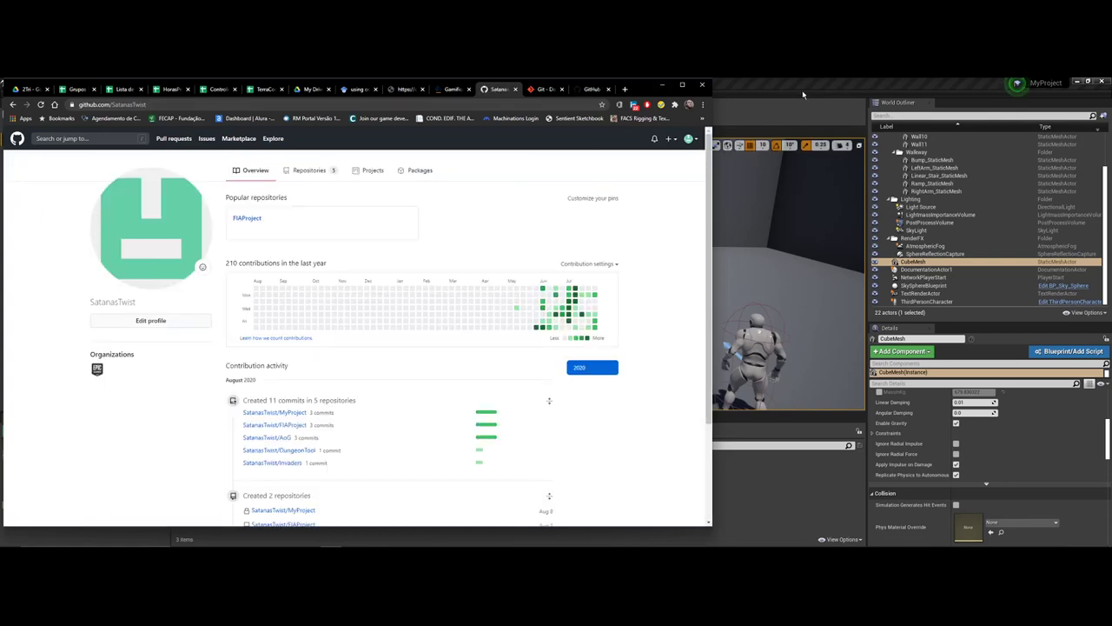
Step: Try pushing to origin from GitHub Desktop, then fetch the newer remote commits
click(803, 94)
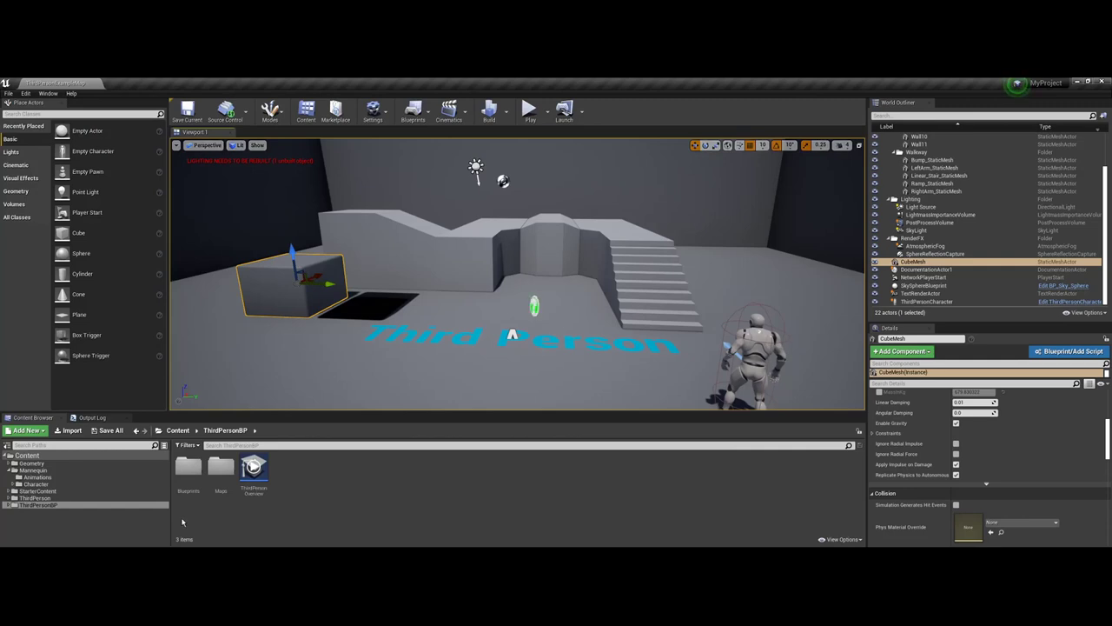
key(alt+Tab)
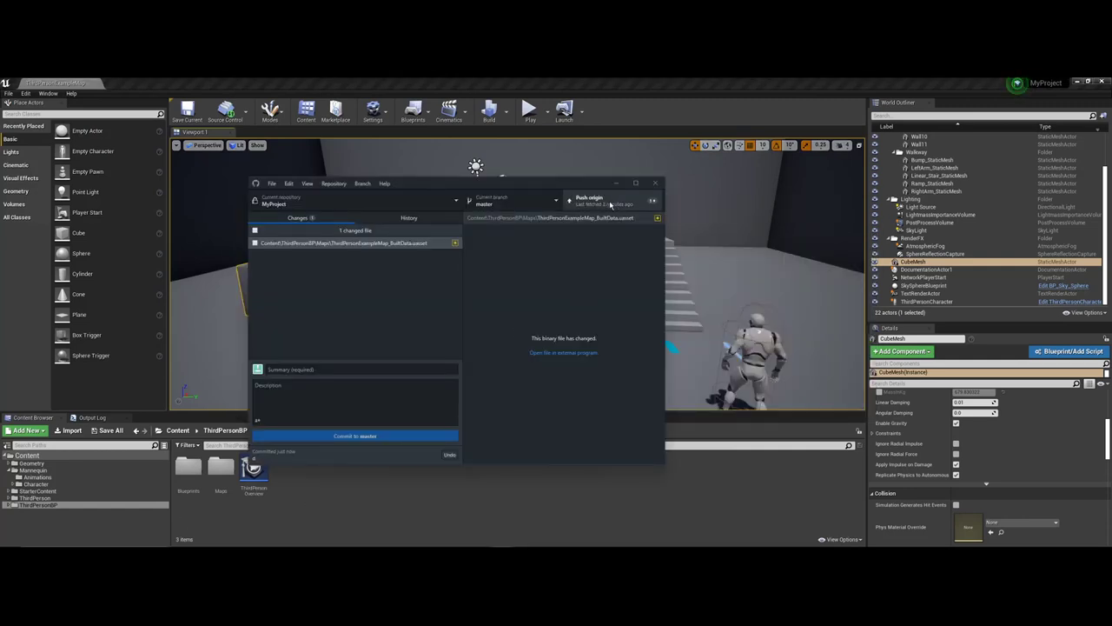
click(408, 217)
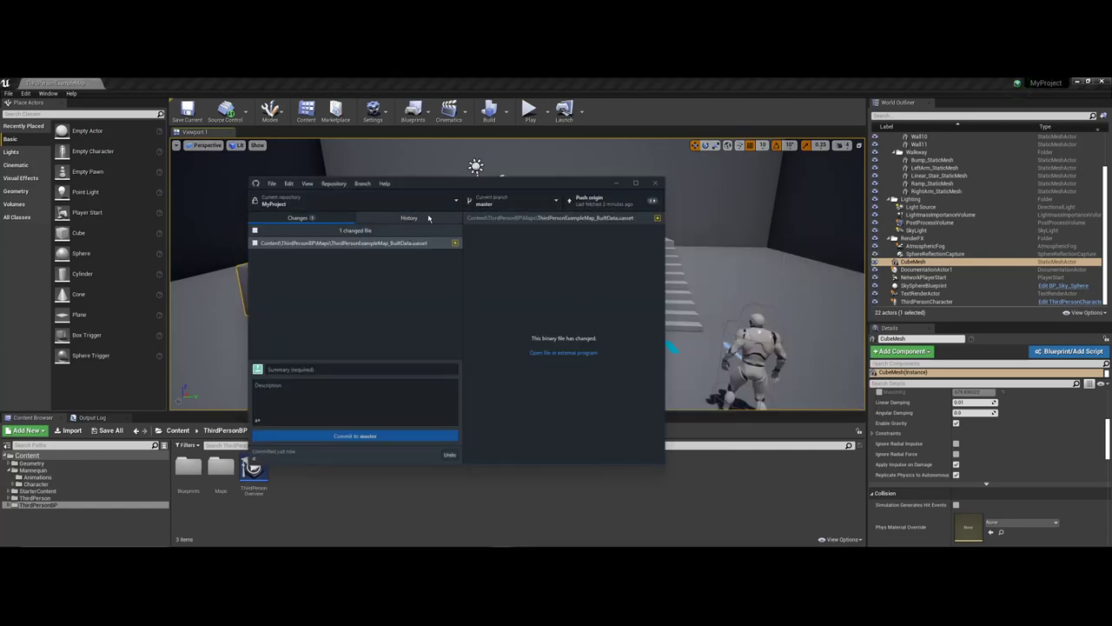
click(298, 218)
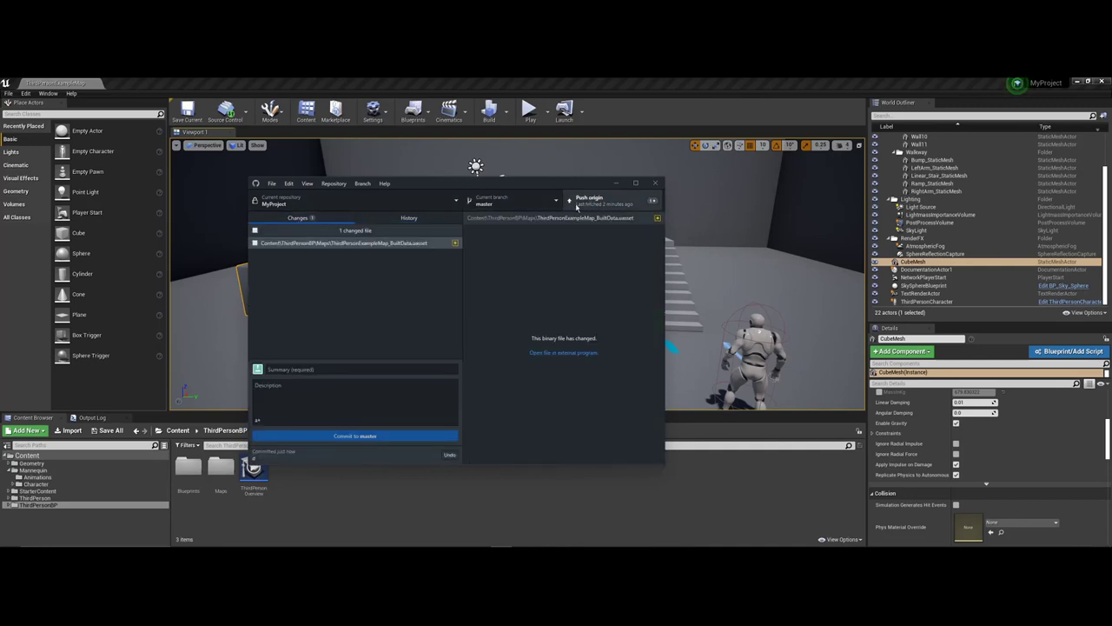
click(576, 206)
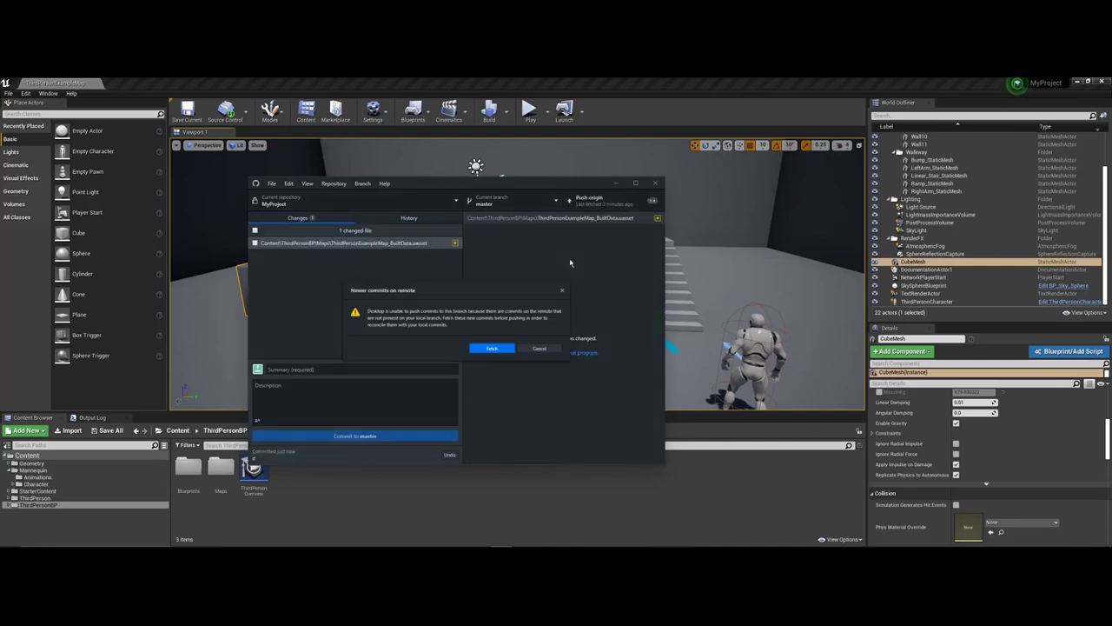
click(502, 353)
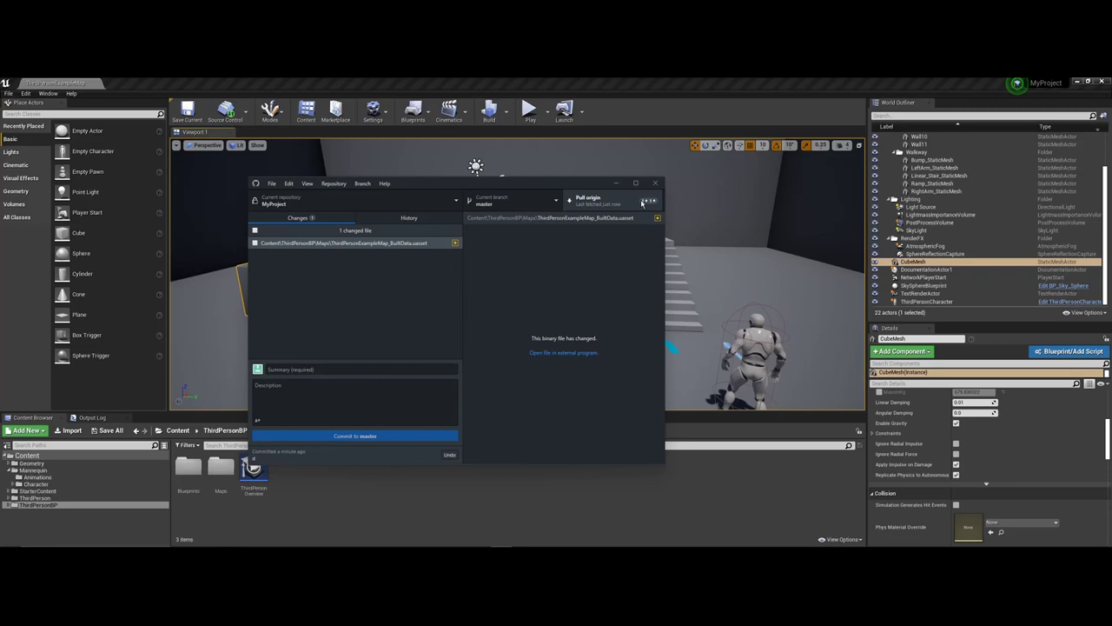
Step: Pull origin, resolve the .gitignore conflict using master's version, commit the merge and push
click(391, 219)
click(585, 202)
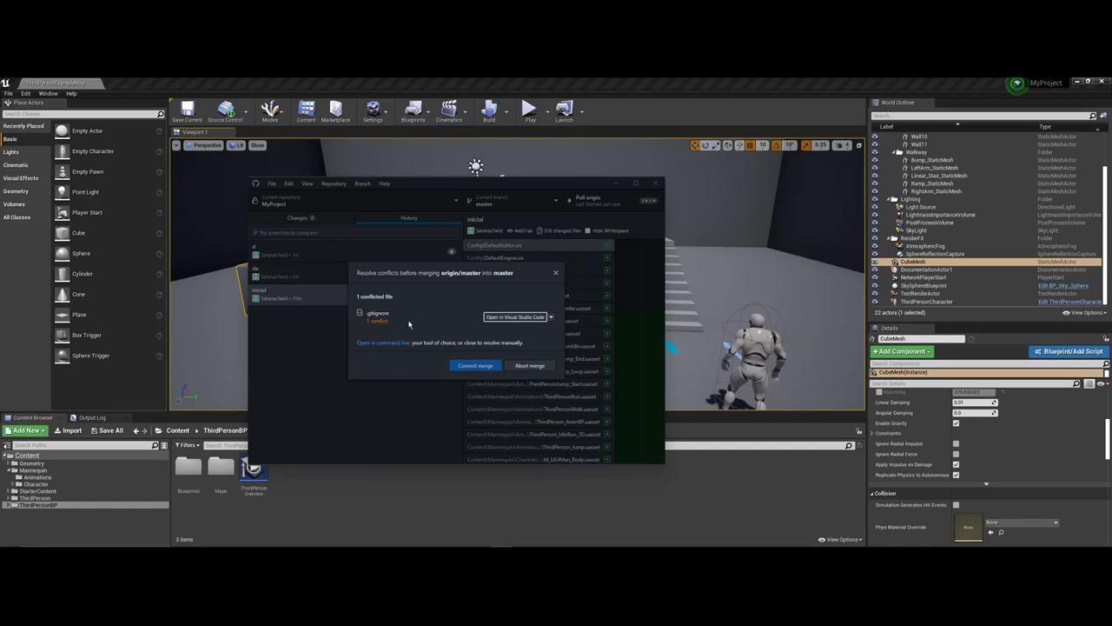
click(551, 317)
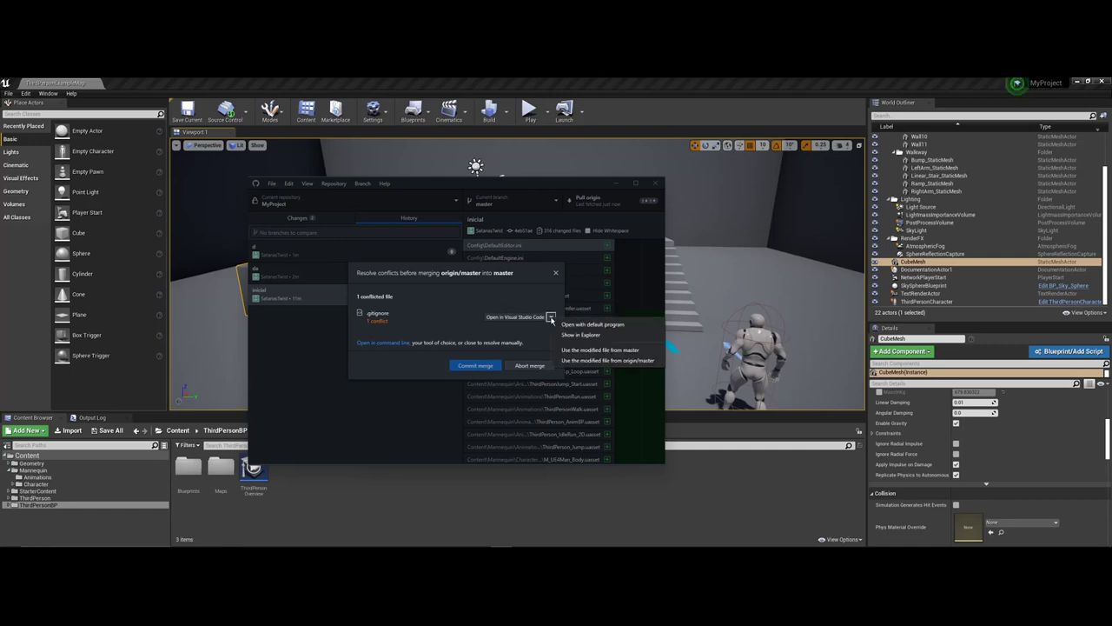
click(428, 311)
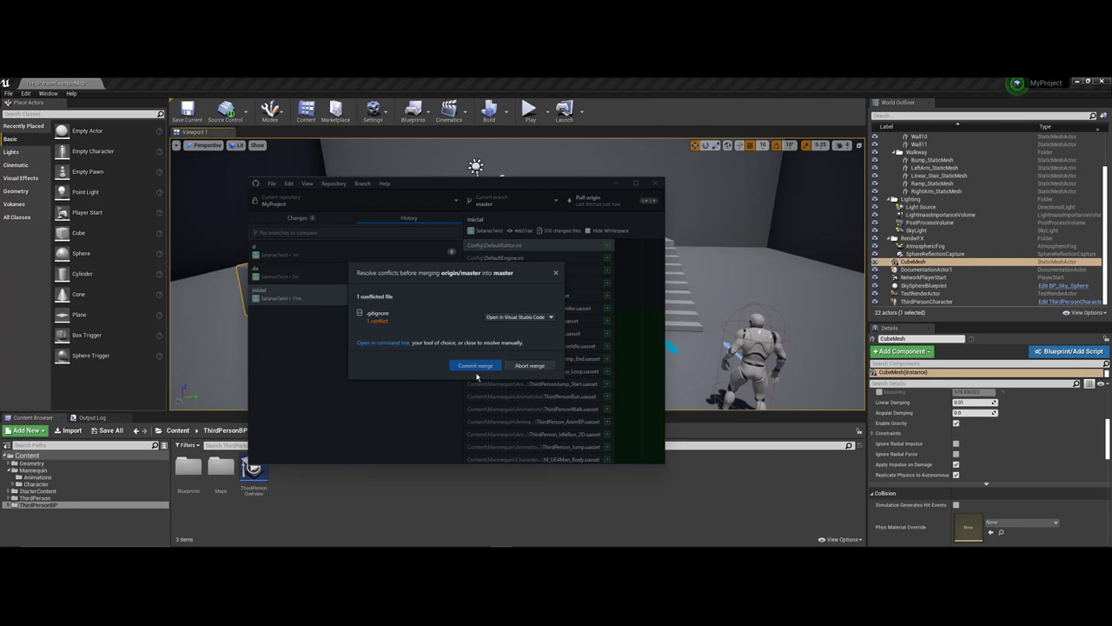
click(551, 317)
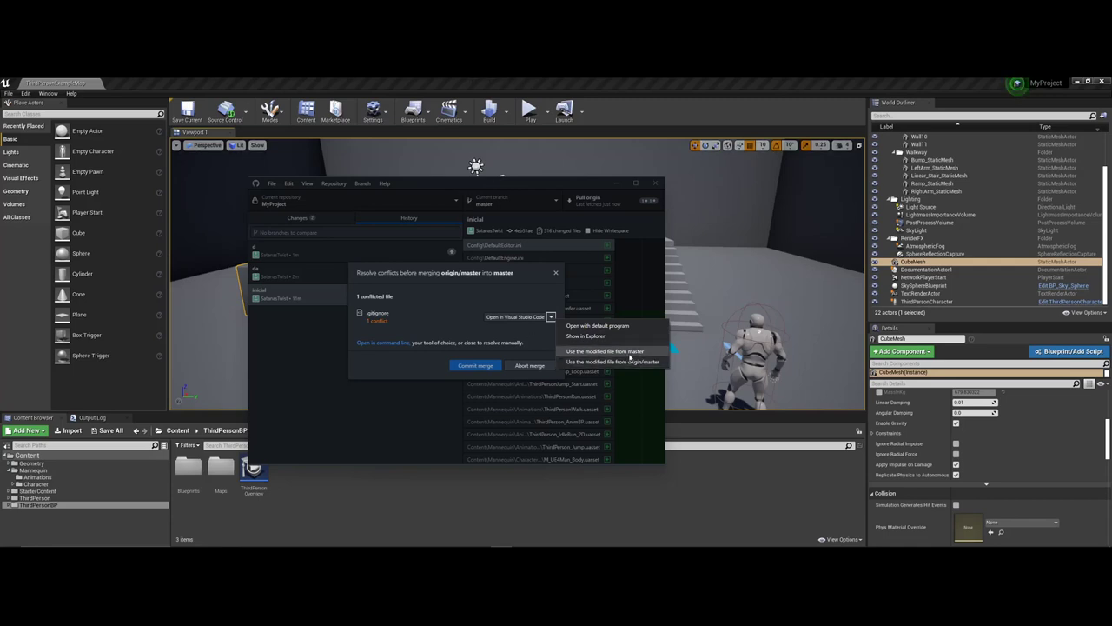
click(606, 351)
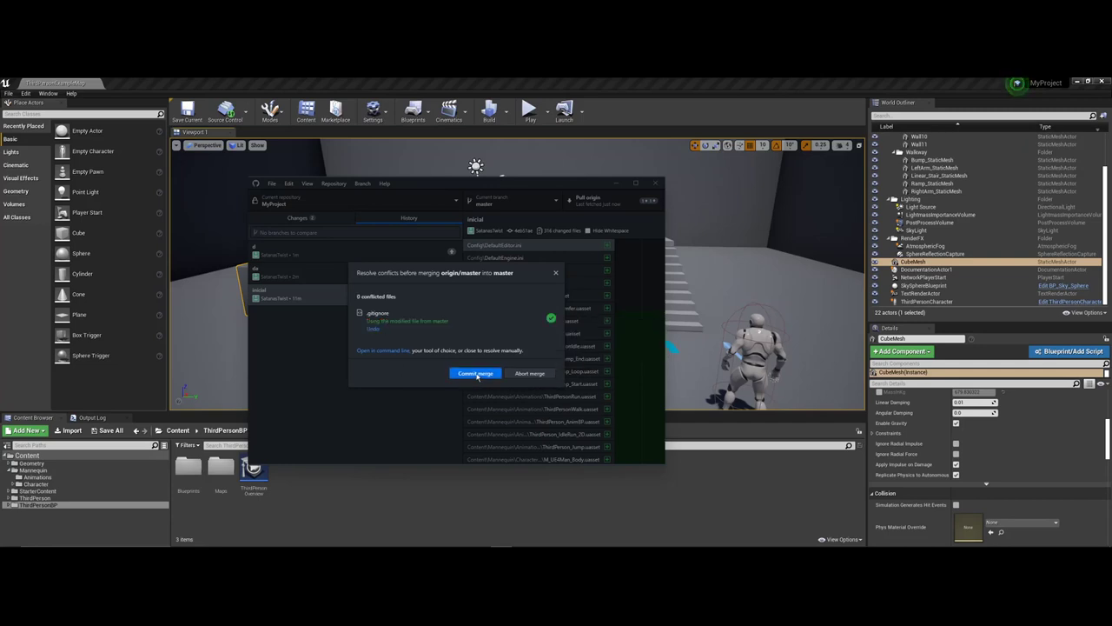
click(475, 373)
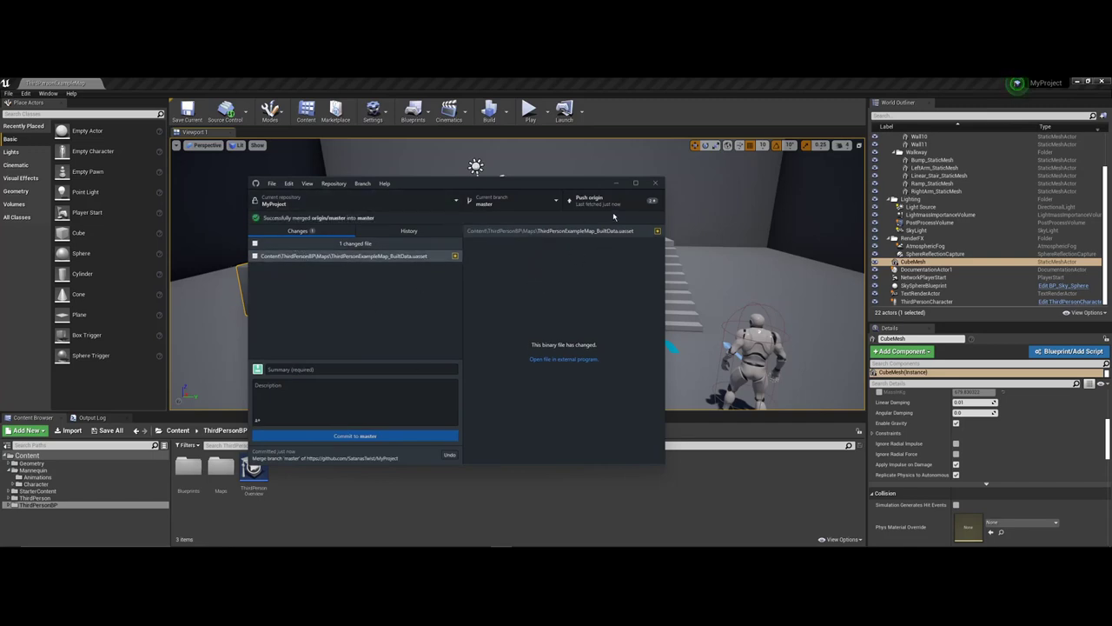
click(614, 202)
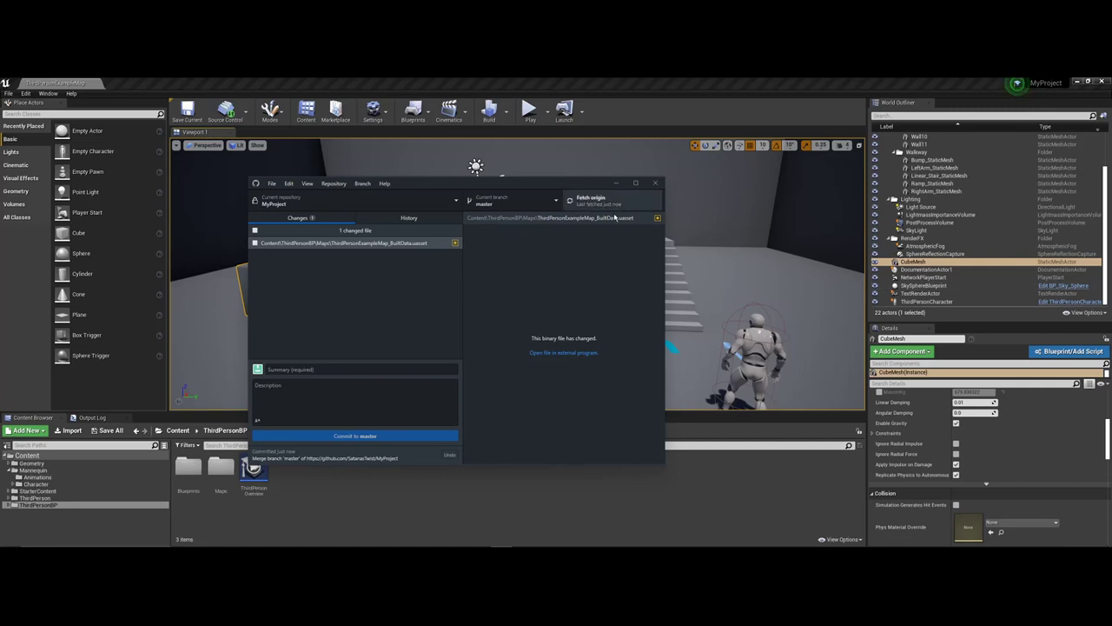
Step: Confirm the merge commit in History, then open the ThirdPersonBP Blueprints folder in Unreal
click(409, 218)
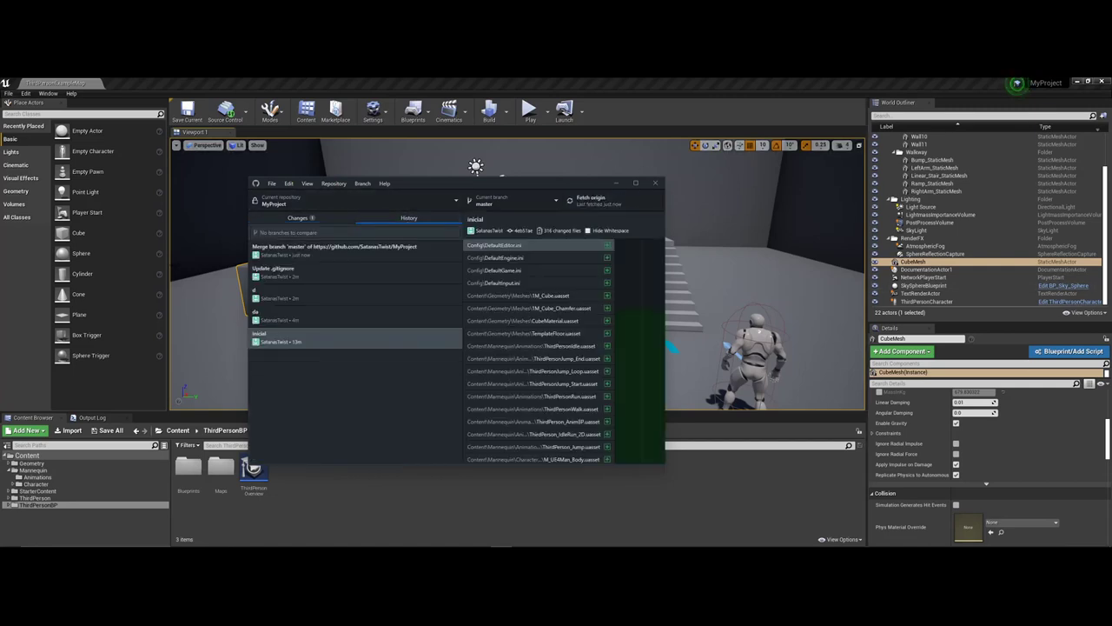
click(309, 221)
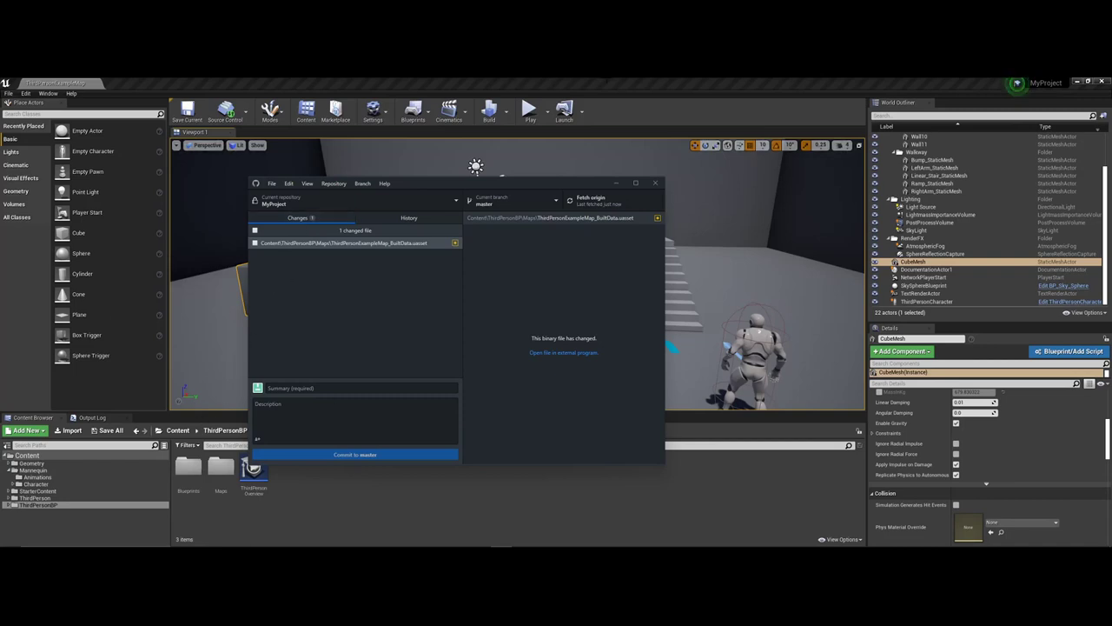
click(589, 82)
double_click(189, 469)
Step: Select the ThirdPersonCharacter blueprint in the Blueprints folder
click(192, 469)
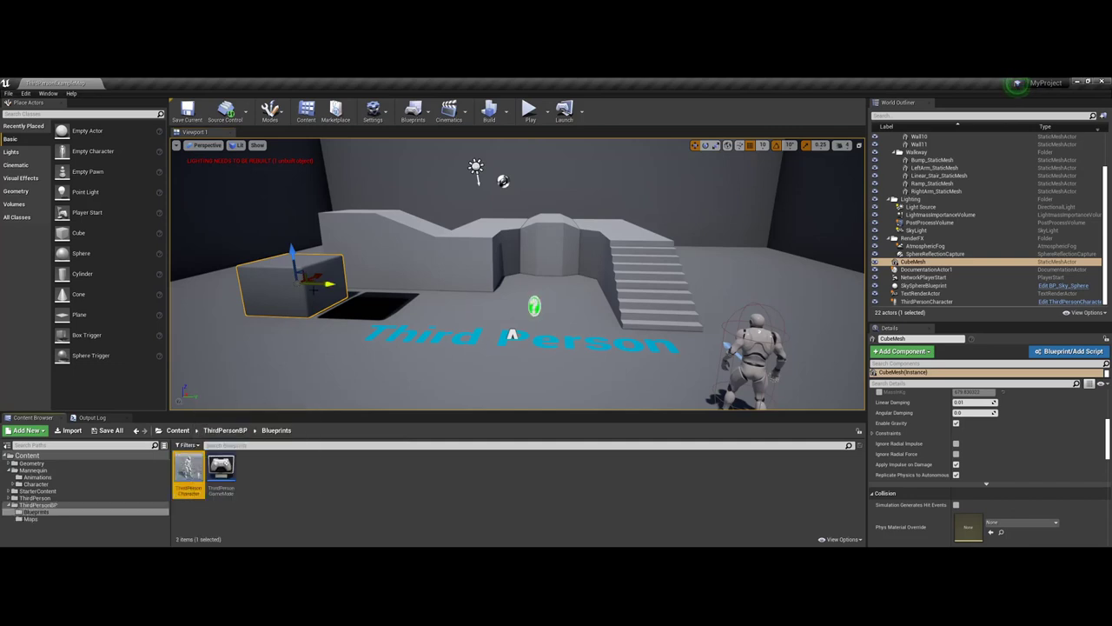